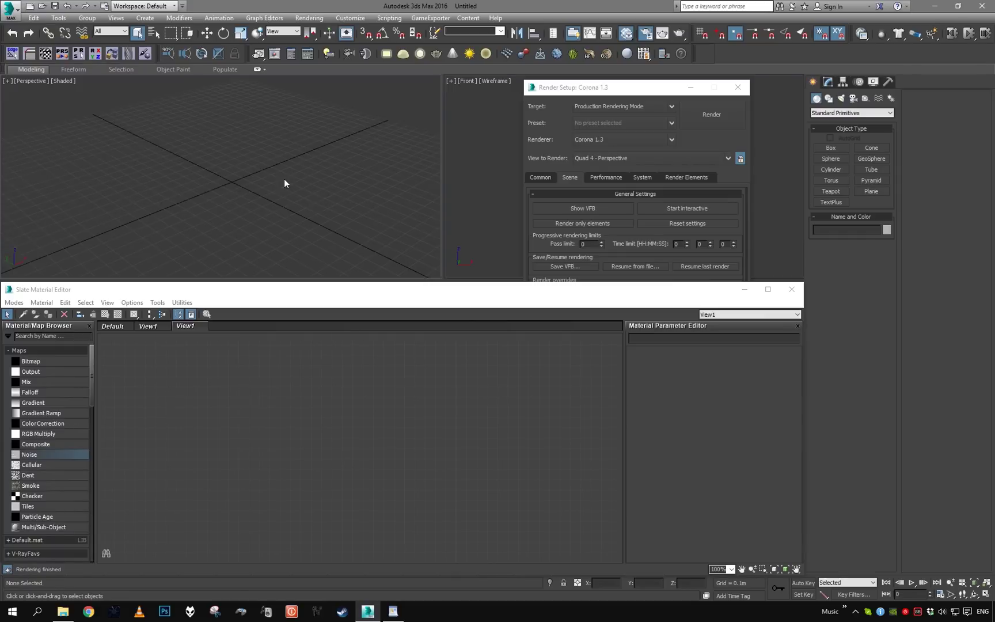
Set Corona's secondary global illumination solver to Path Tracing and close the render setup.
middle_drag(283, 179, 288, 188)
click(564, 85)
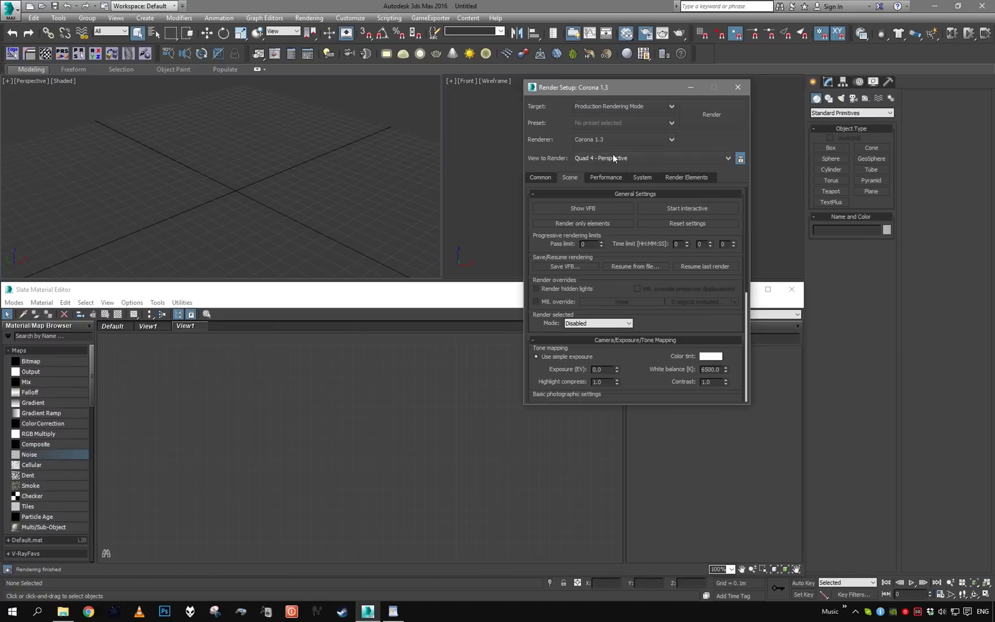
mouse_move(632, 352)
mouse_down()
mouse_move(630, 262)
mouse_move(631, 347)
mouse_up()
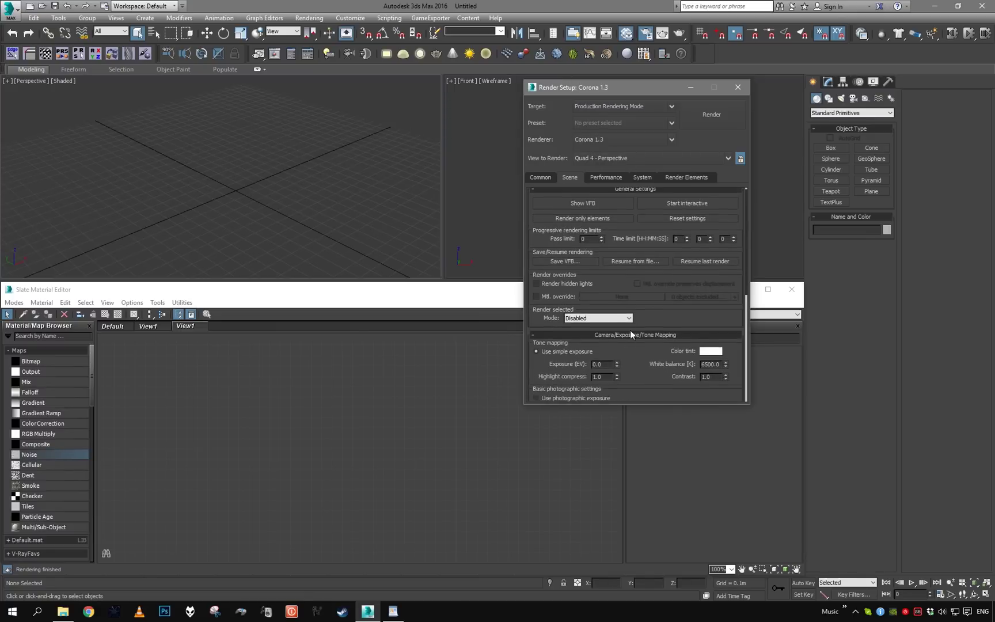
scroll(632, 299, up, 1)
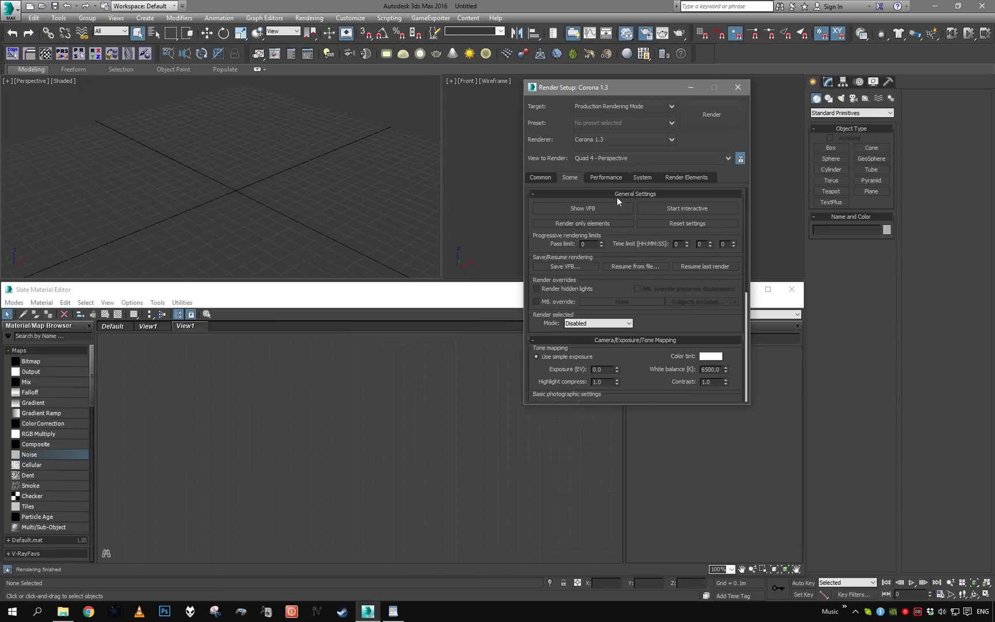
click(605, 176)
click(708, 203)
click(708, 213)
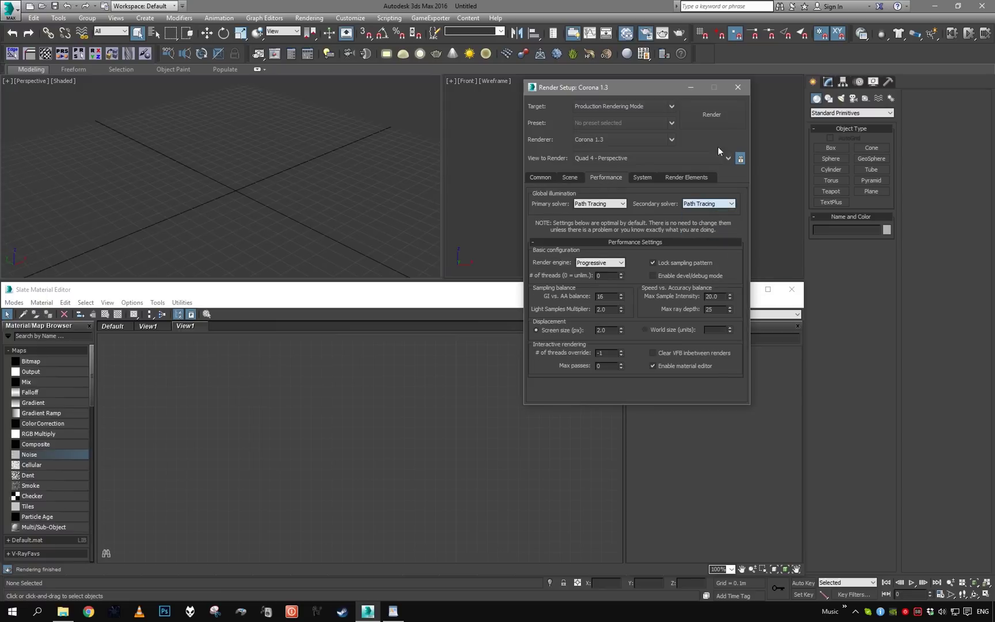
click(737, 88)
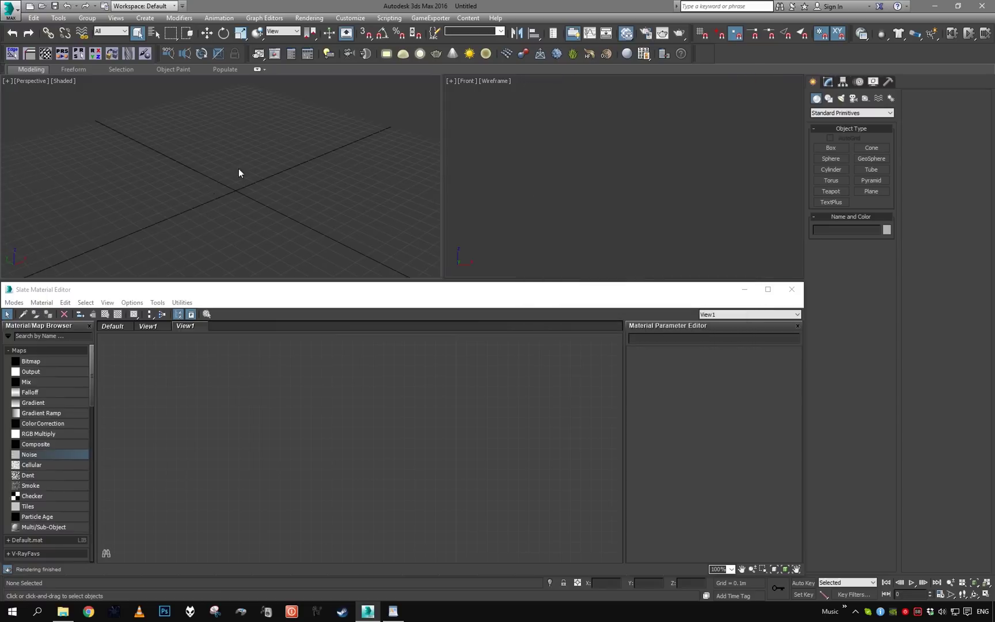
Create a CoronaSun light in the perspective view with its target near the centre of the grid.
click(843, 99)
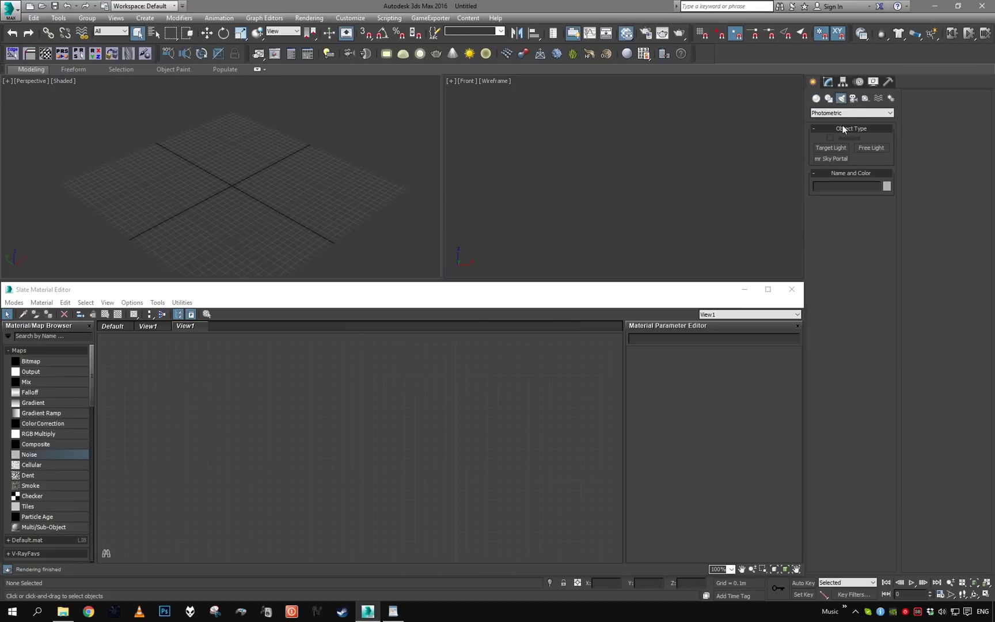
click(852, 113)
click(846, 138)
click(872, 148)
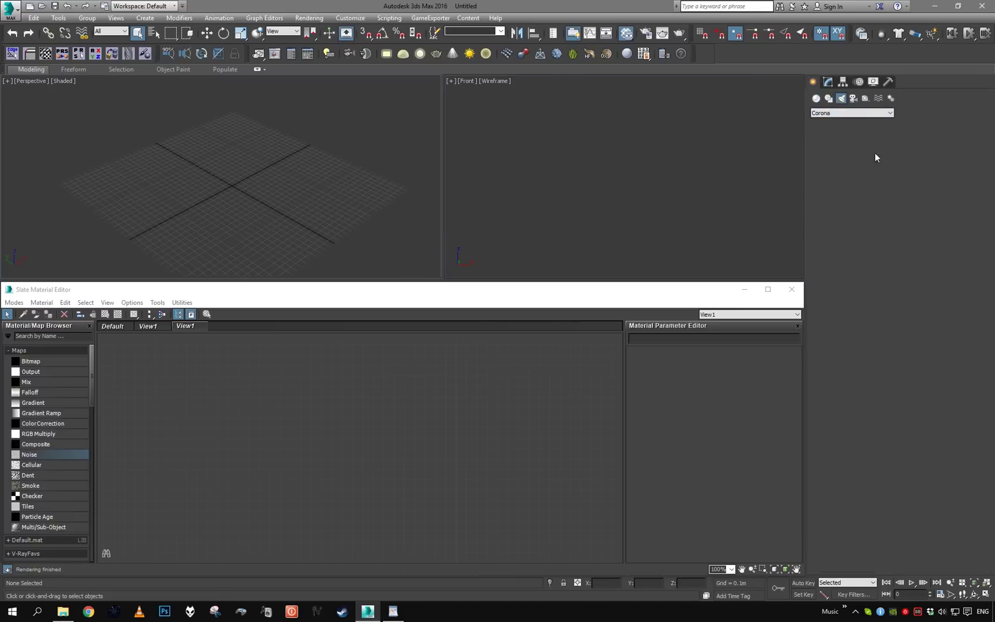
scroll(304, 182, down, 3)
drag(304, 106, 233, 188)
click(246, 170)
right_click(245, 170)
alt+middle_drag(284, 184, 285, 154)
scroll(285, 155, up, 2)
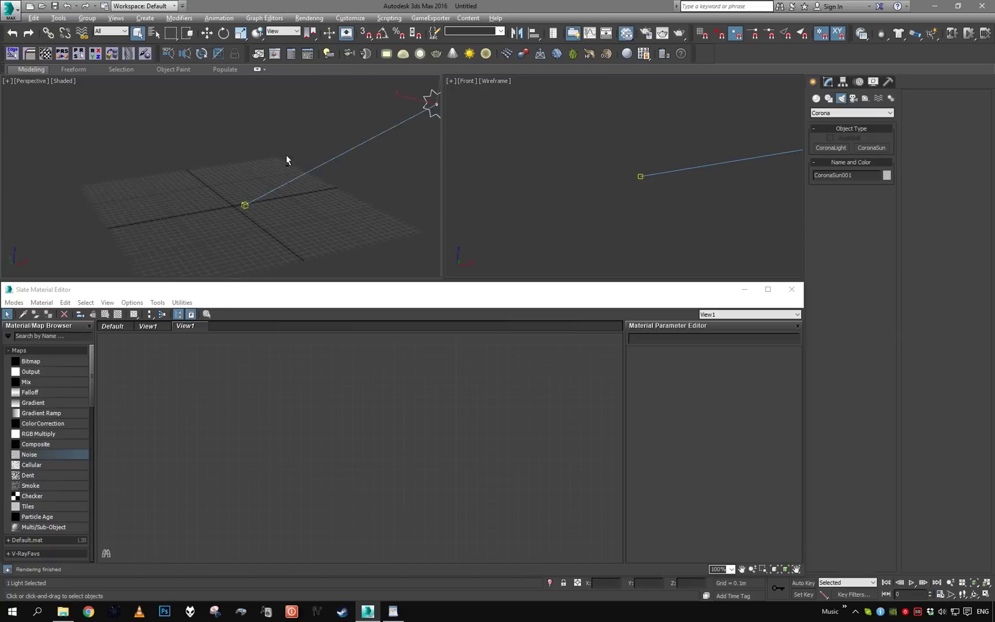
Raise the sun slightly and add a CoronaSky environment from its settings.
scroll(286, 156, down, 1)
key(w)
drag(385, 92, 383, 82)
click(842, 82)
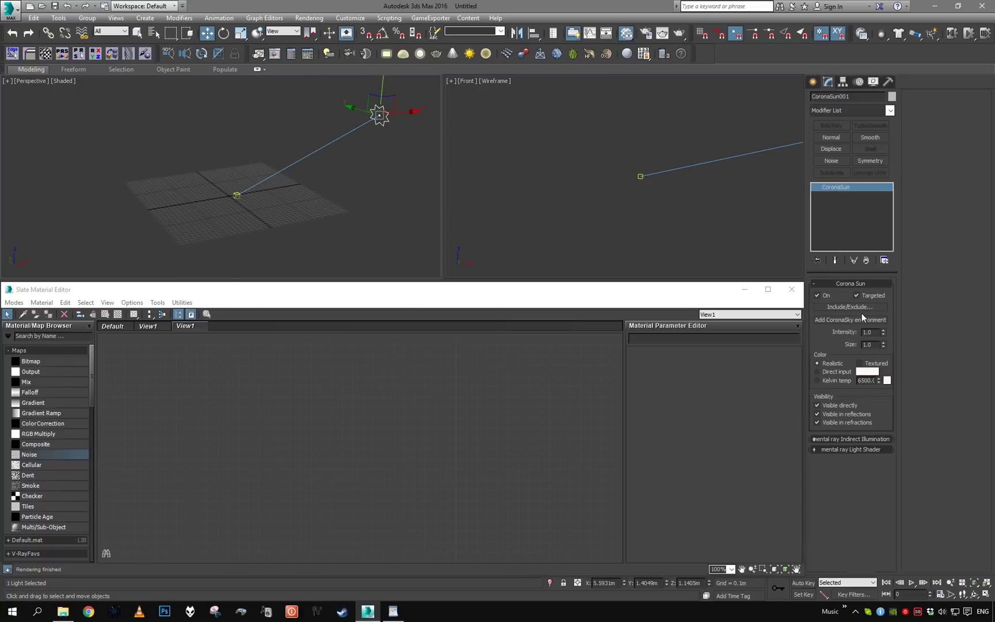
click(862, 320)
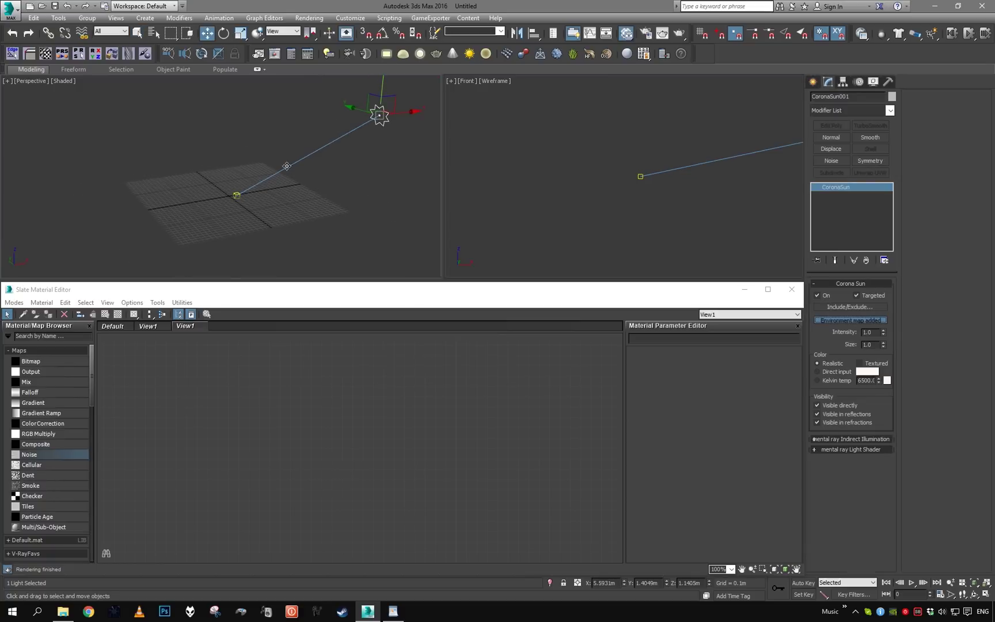
Create a GeoSphere with a radius of about 0.5 m at the centre of the grid.
click(813, 82)
click(816, 98)
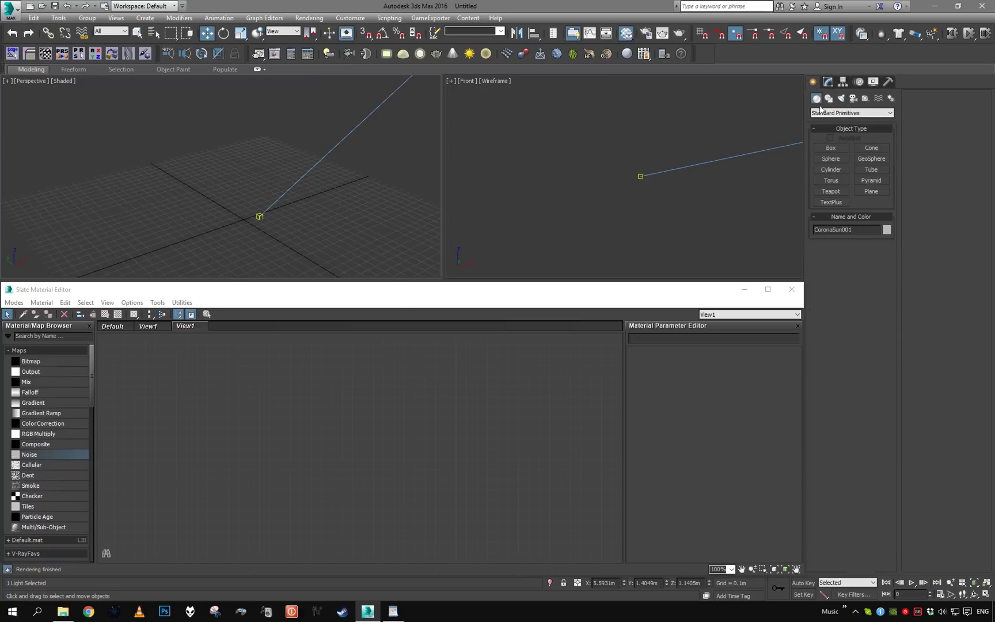
click(871, 160)
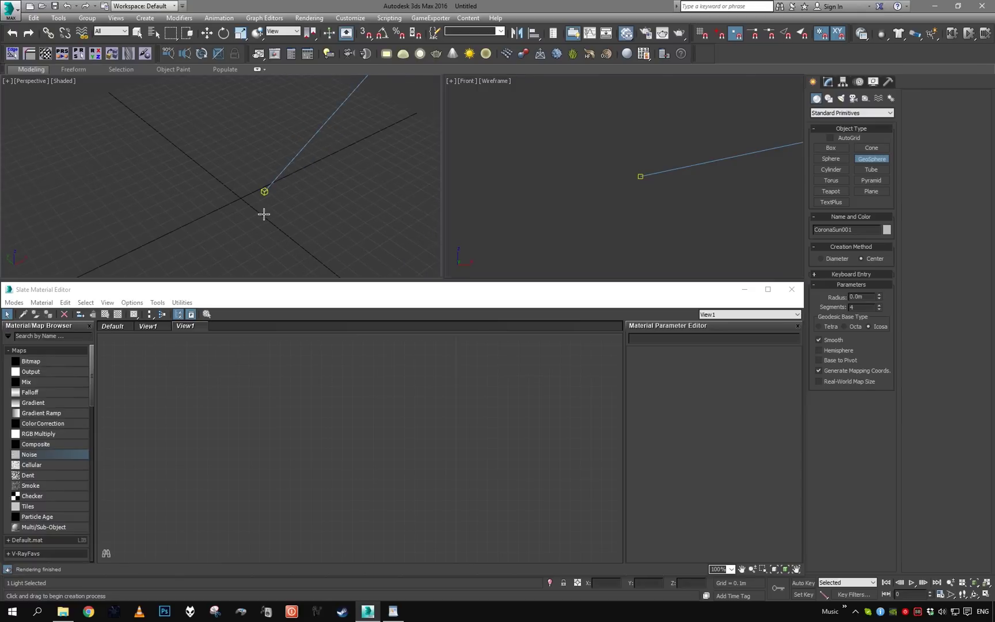
drag(235, 203, 285, 241)
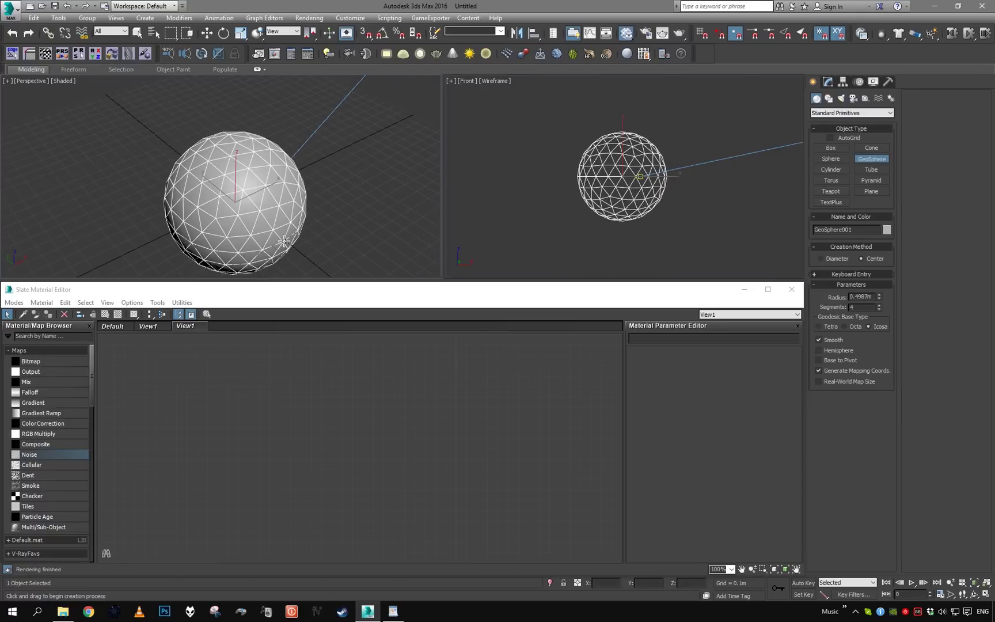
alt+middle_drag(284, 242, 275, 152)
right_click(276, 153)
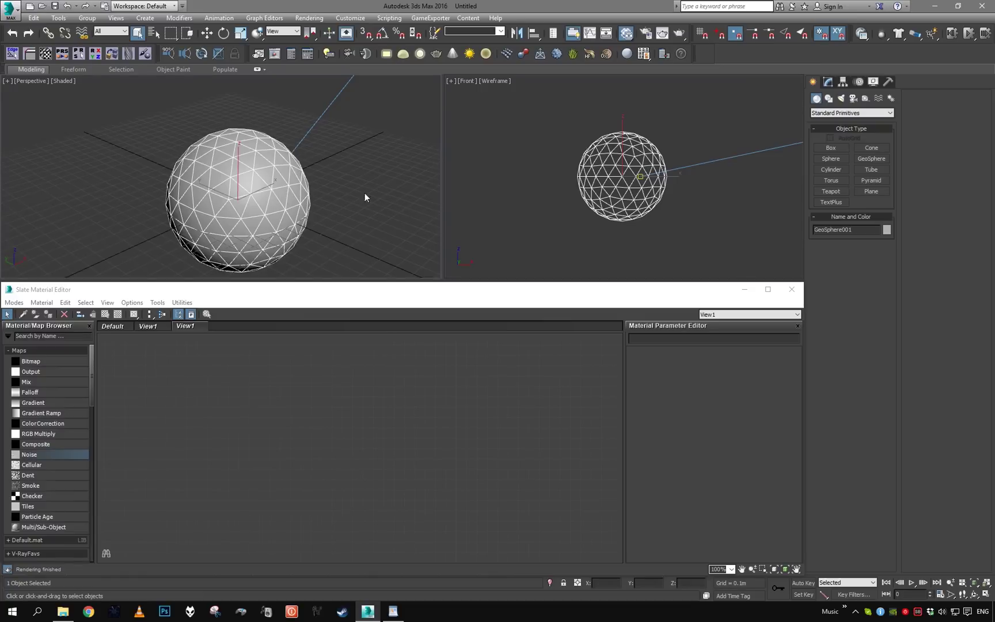
Show the polygon statistics in the viewport and set the geosphere's segments to 64.
click(828, 82)
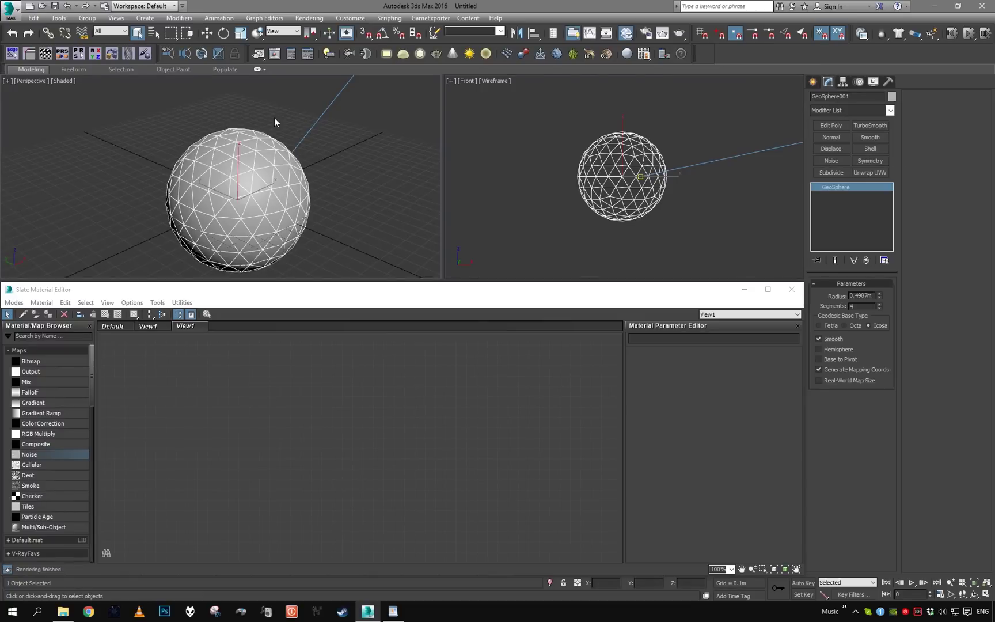
double_click(864, 296)
drag(879, 309, 868, 283)
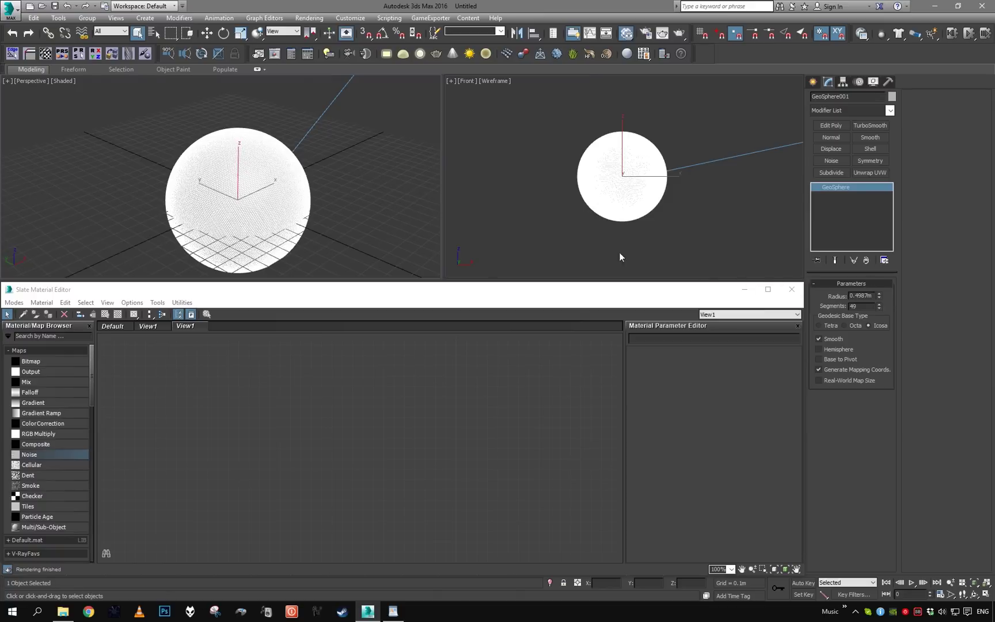
middle_drag(275, 135, 275, 138)
key(6)
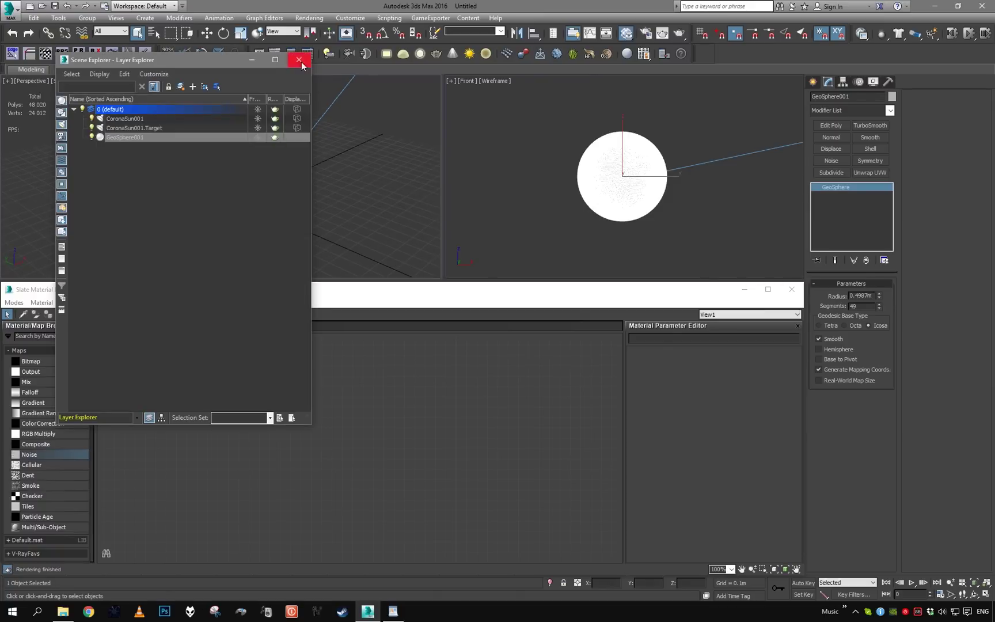
click(299, 61)
key(7)
middle_drag(66, 108, 74, 114)
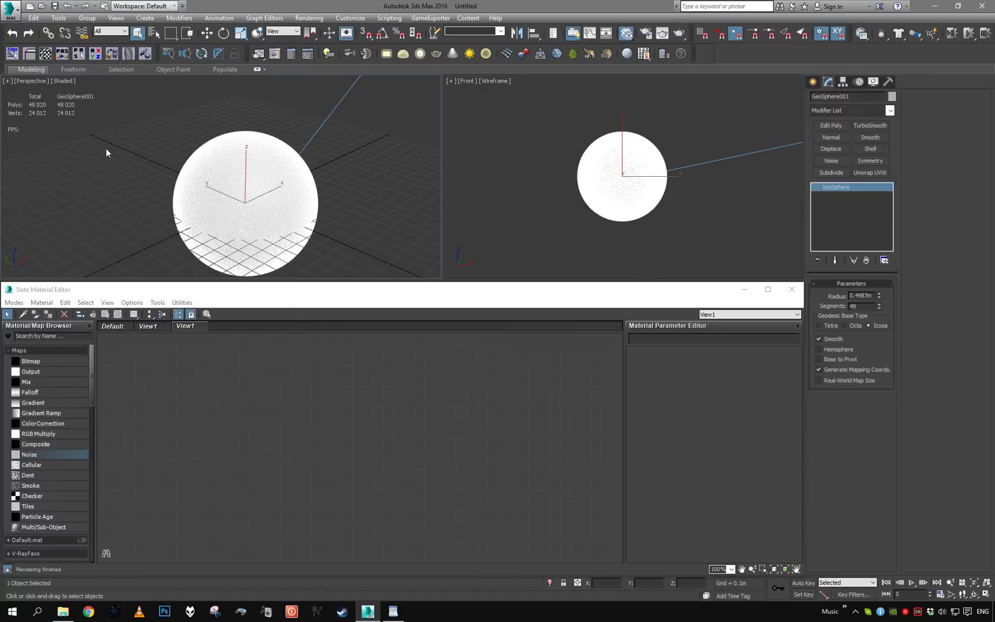
text(64)
key(Return)
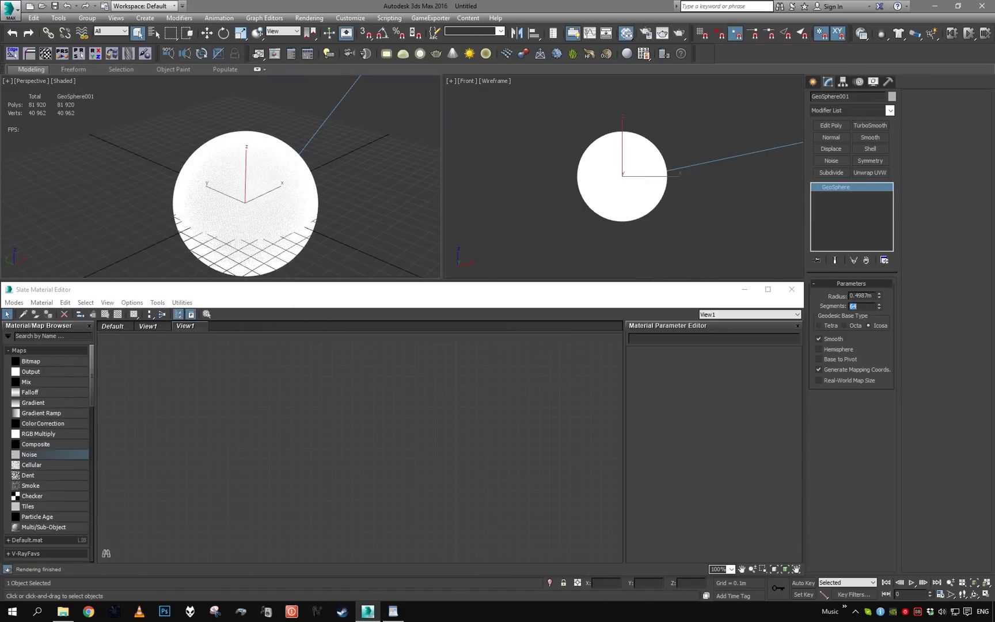
Add a new CoronaMtl material node to the Slate material graph.
middle_drag(217, 173, 268, 192)
middle_drag(269, 192, 265, 176)
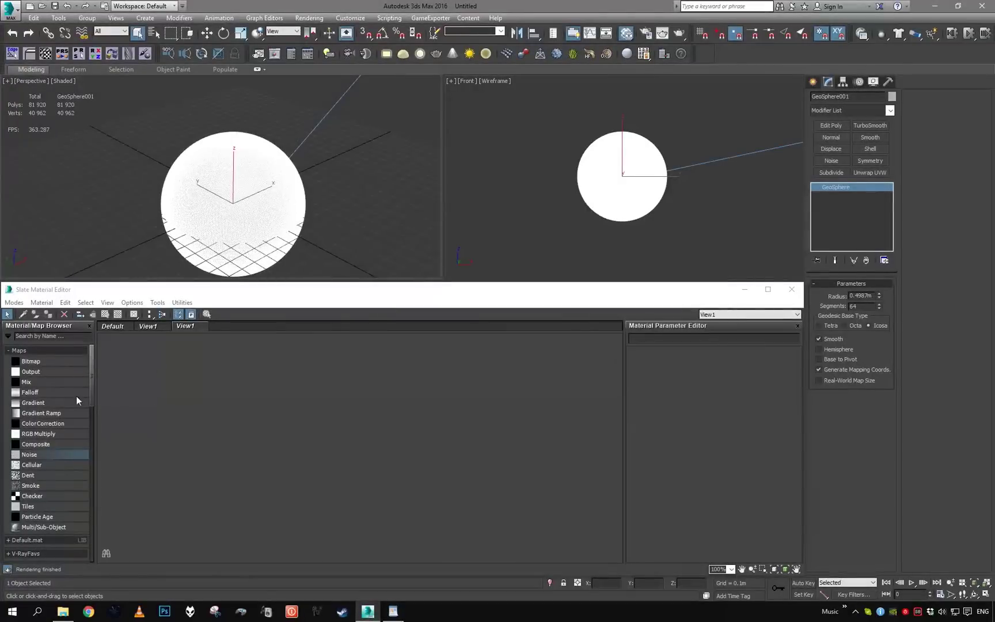
scroll(63, 461, down, 5)
drag(36, 478, 305, 423)
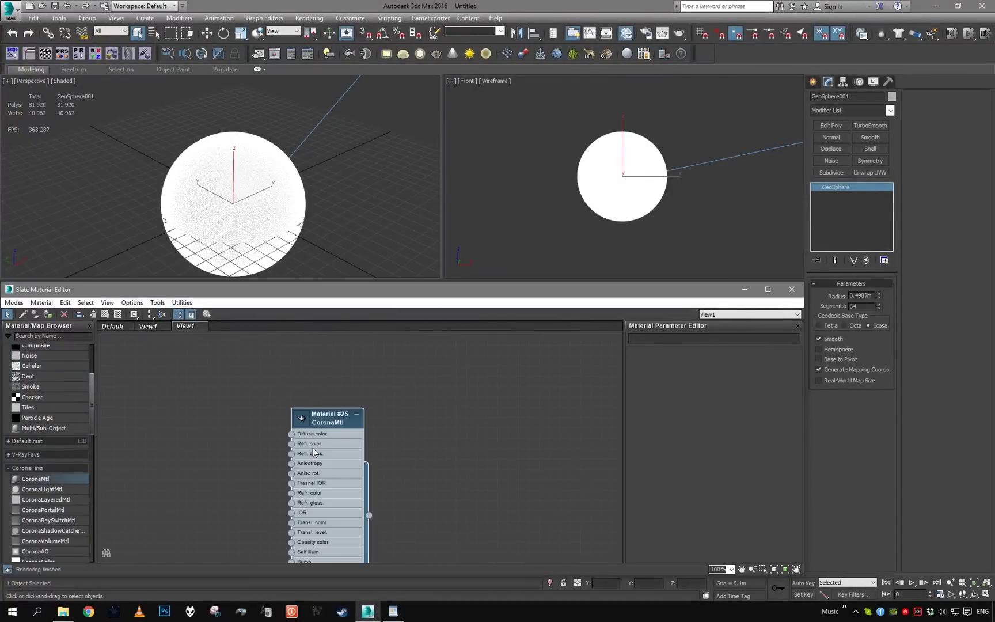
Deselect the sphere, test render the perspective view with exposure set to -4 EV, and stop the render.
click(373, 204)
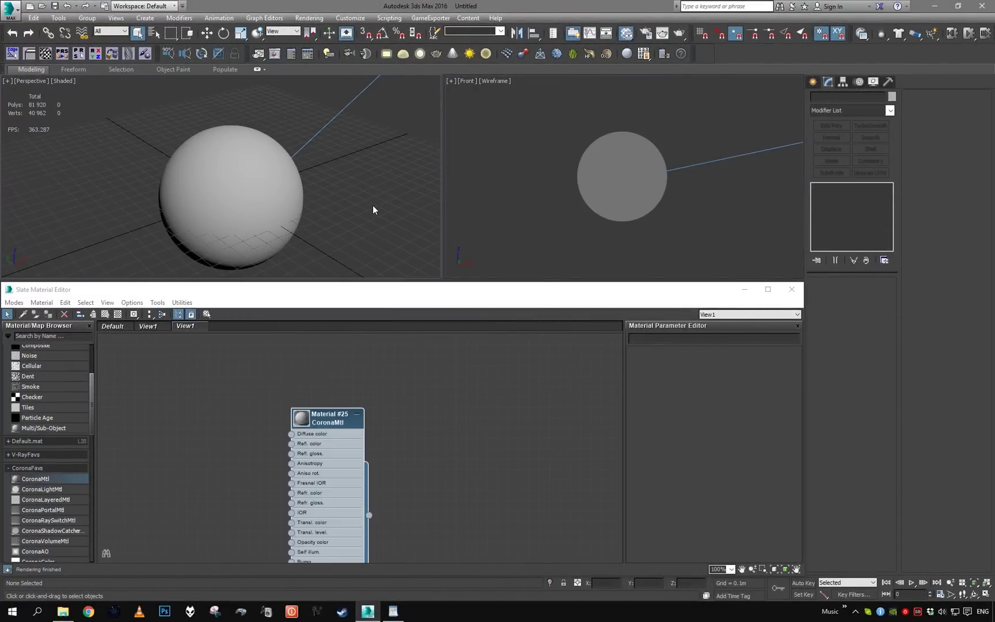
key(shift+q)
double_click(517, 77)
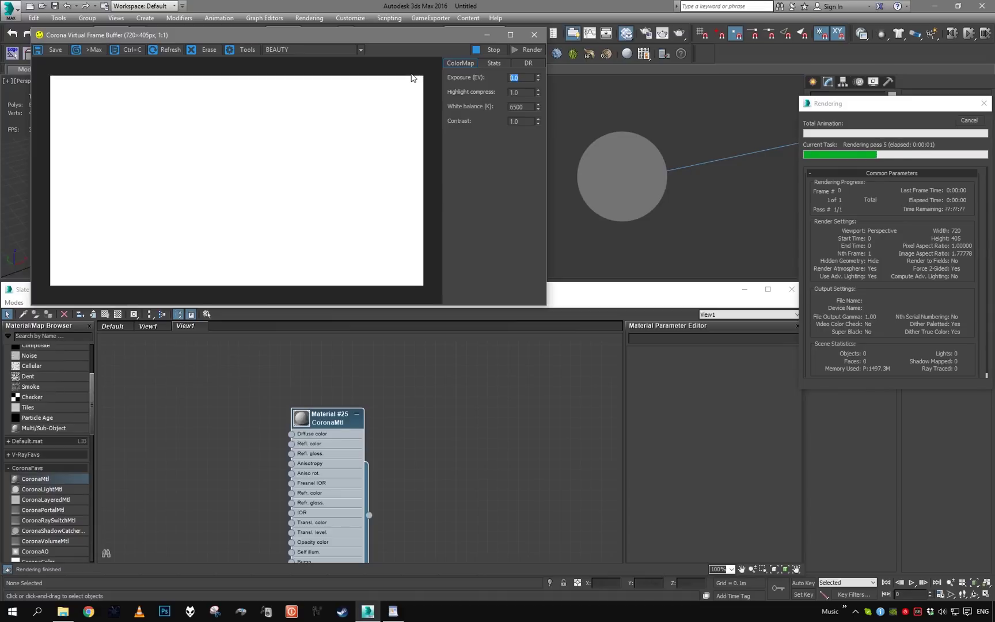
text(-4)
key(Return)
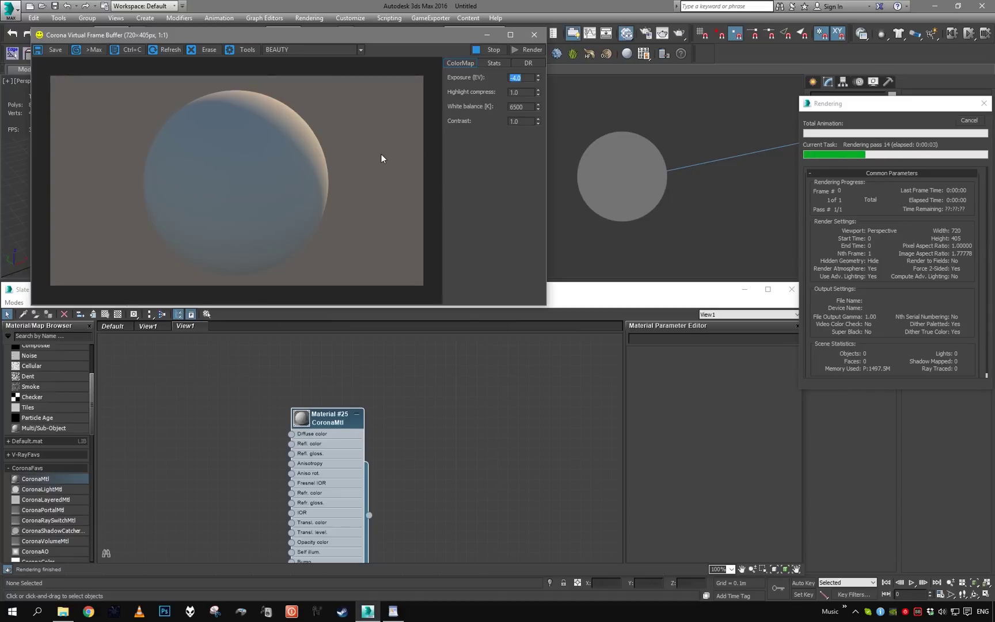
click(969, 121)
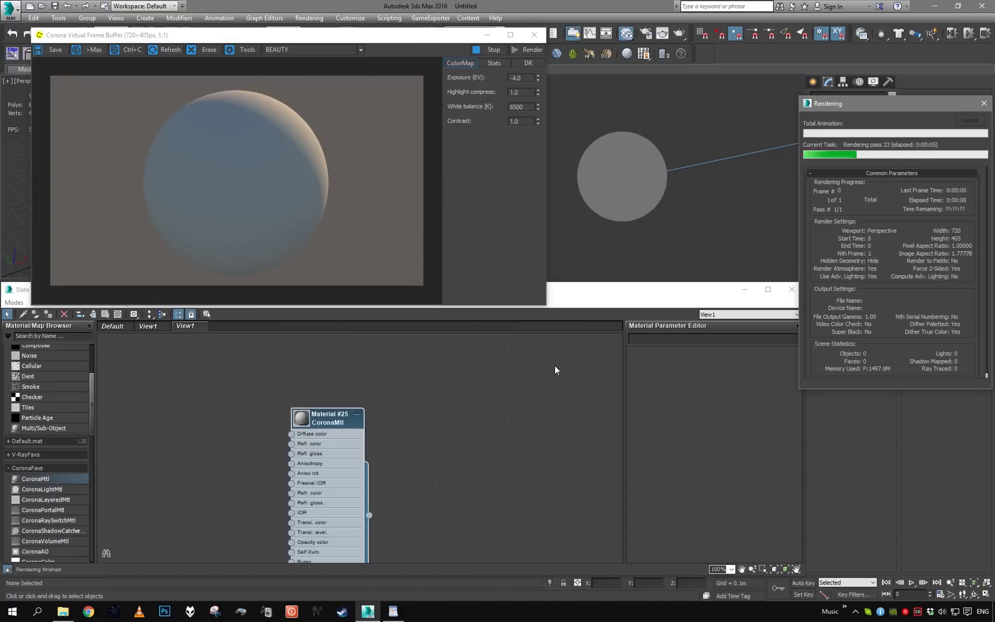
Bring the CoronaSky environment map into the Slate material graph from the environment settings.
click(517, 370)
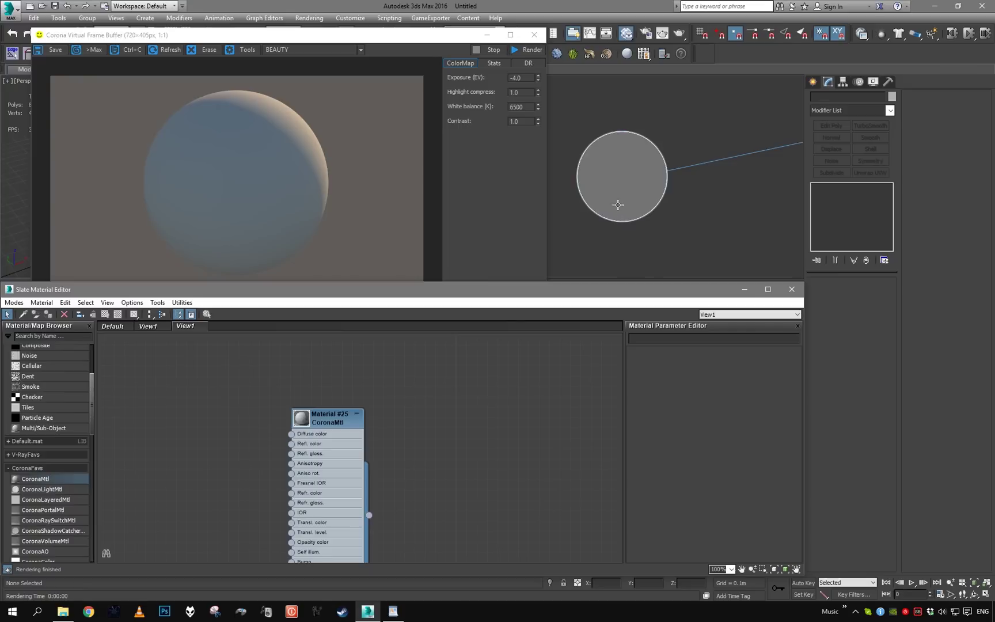
key(8)
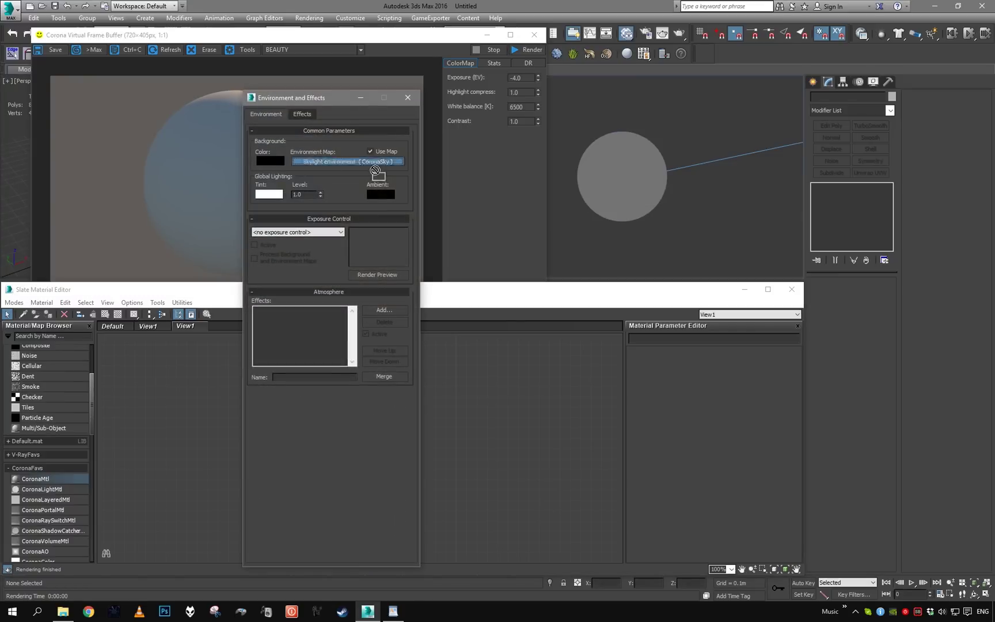
drag(353, 161, 460, 403)
click(379, 463)
click(408, 98)
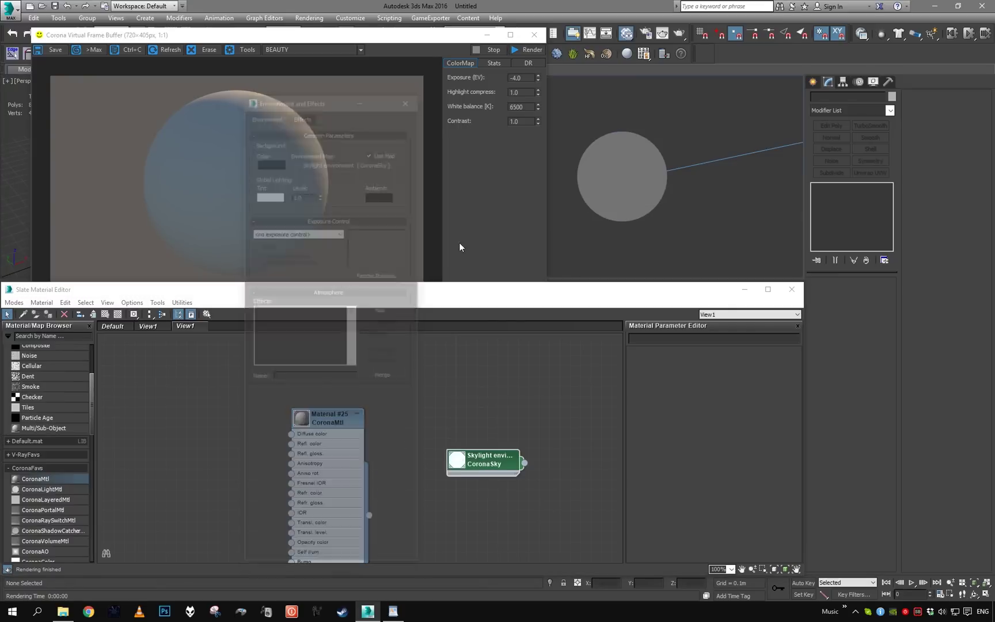
Set the CoronaSky ground colour to a muted blue with hue 150, saturation 124 and value 128.
double_click(477, 459)
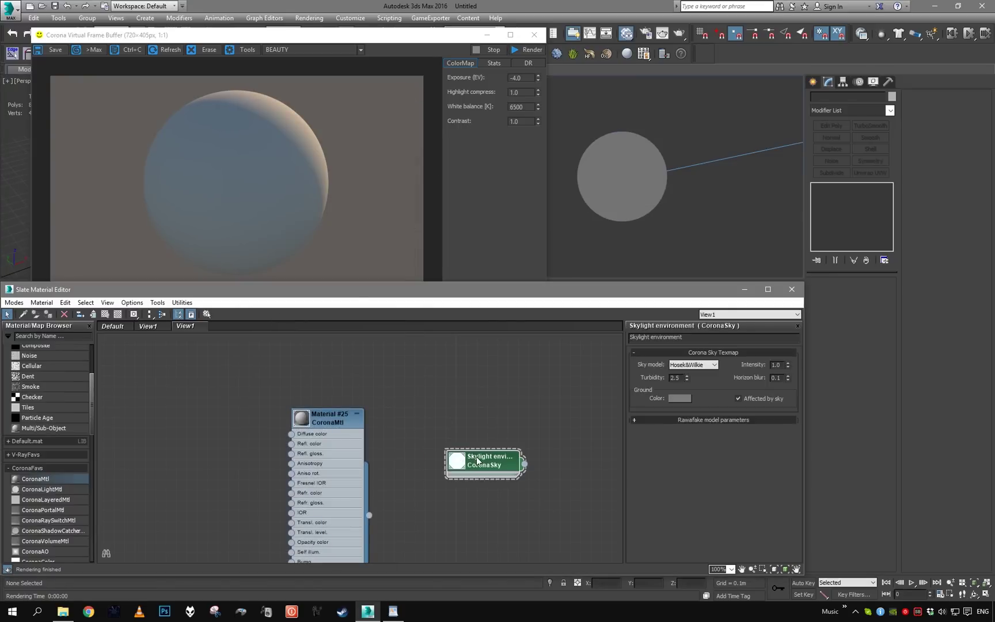
click(688, 398)
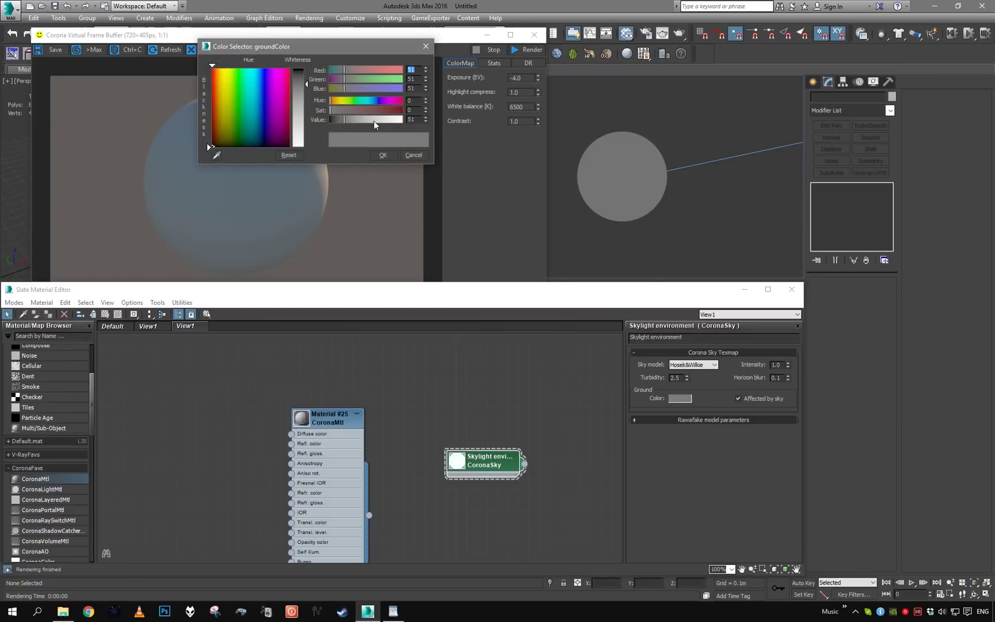
click(374, 121)
double_click(411, 120)
text(128)
key(Return)
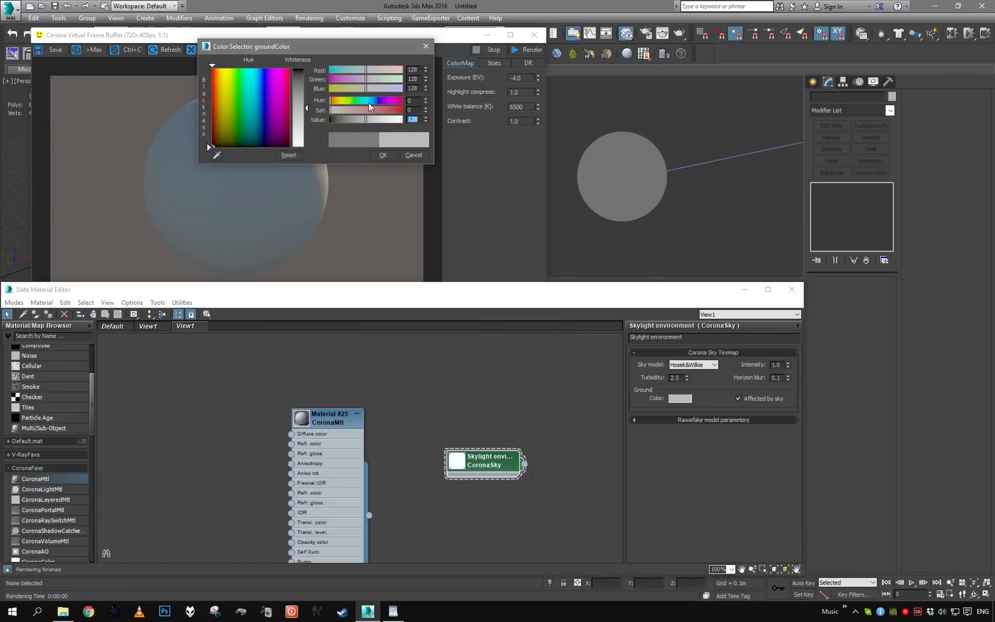
drag(370, 101, 373, 101)
double_click(410, 100)
text(15)
key(Return)
click(365, 110)
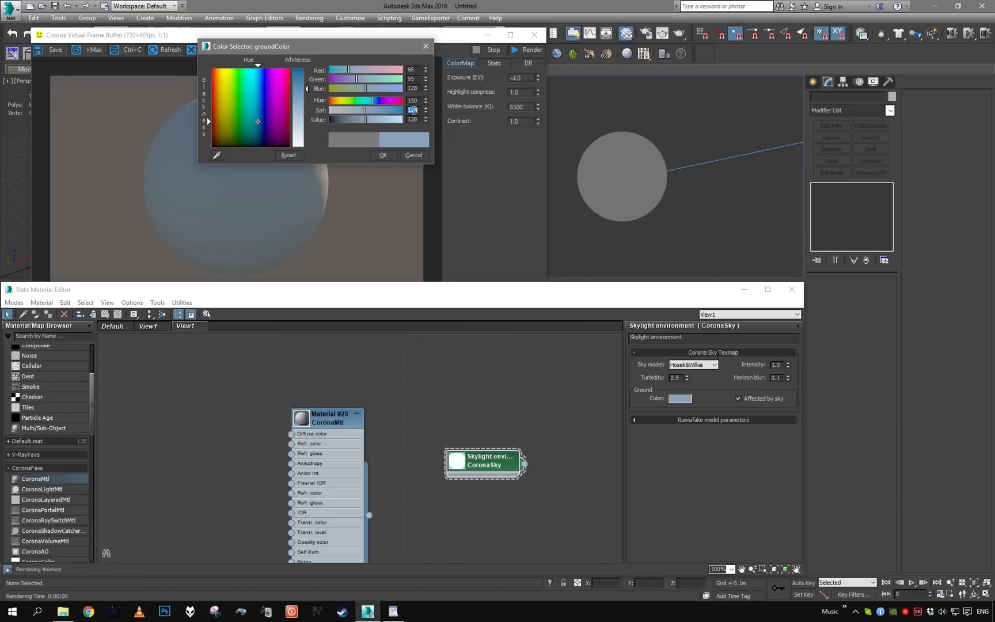
click(383, 155)
Rerender the sphere to check the new ground colour, stop the render and close the frame buffer.
click(528, 49)
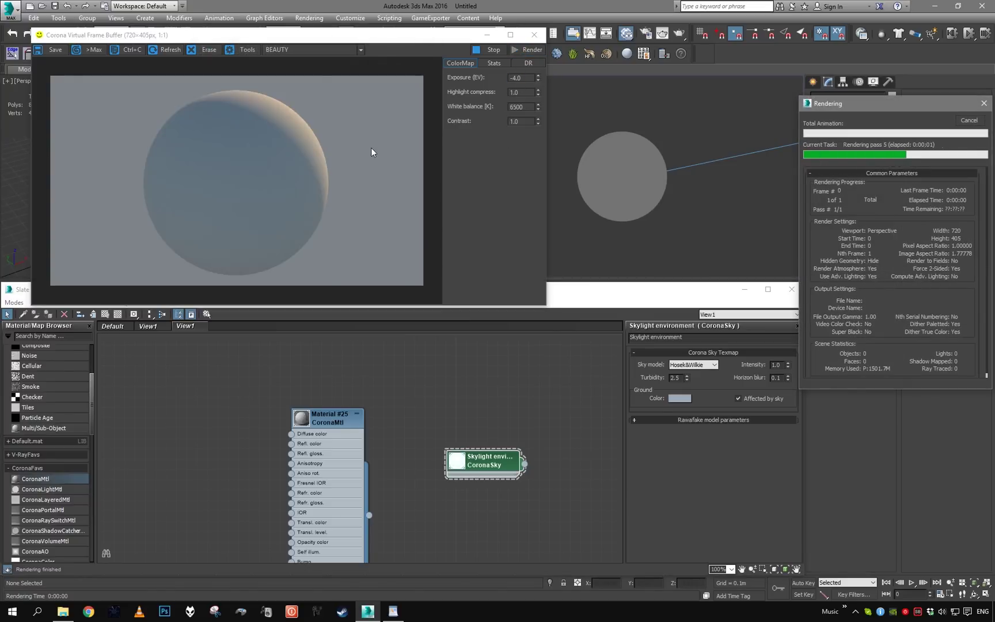
click(973, 122)
click(534, 34)
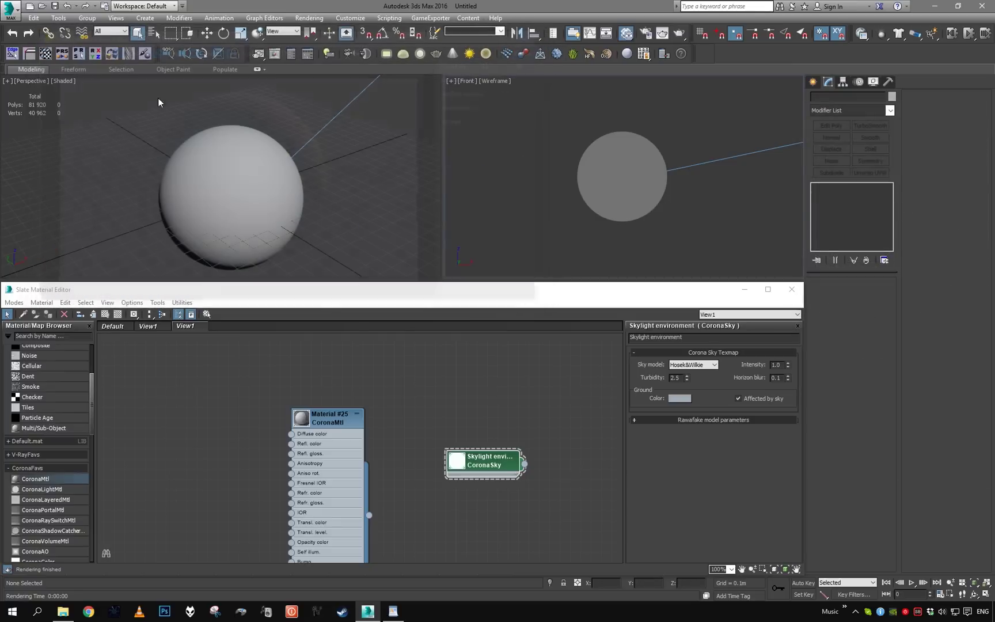
scroll(251, 150, down, 3)
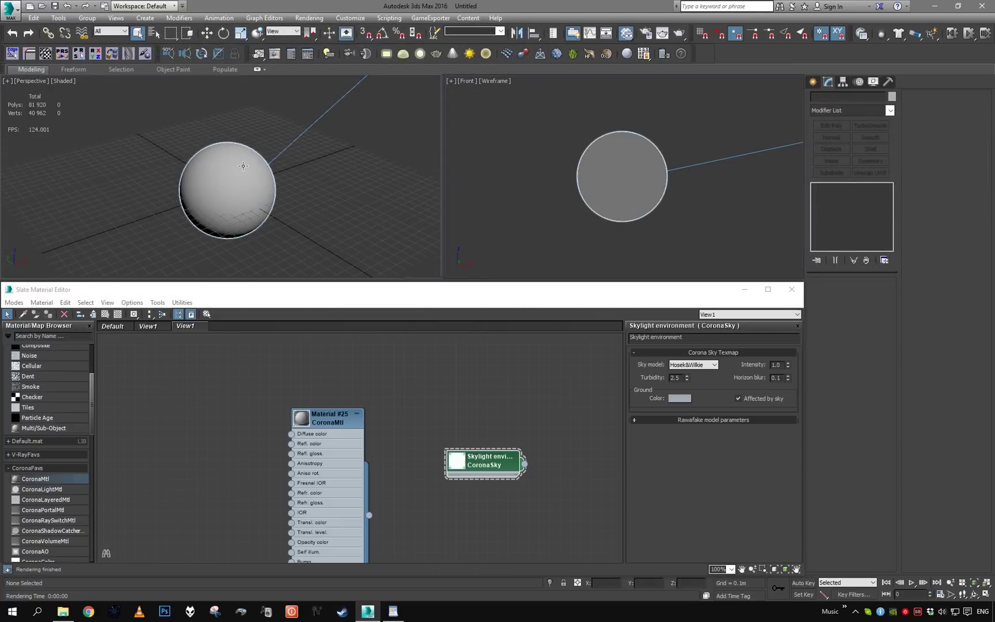
Turn the Front viewport into a Corona Interactive view and start a live rendering of the perspective view.
alt+middle_drag(242, 161, 282, 144)
click(466, 80)
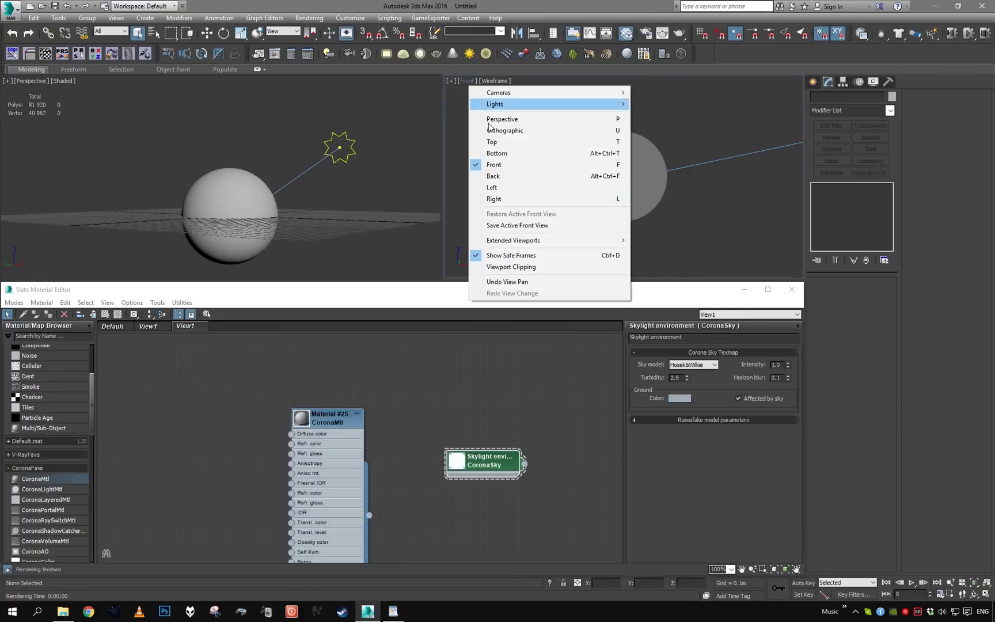
mouse_move(534, 241)
click(671, 342)
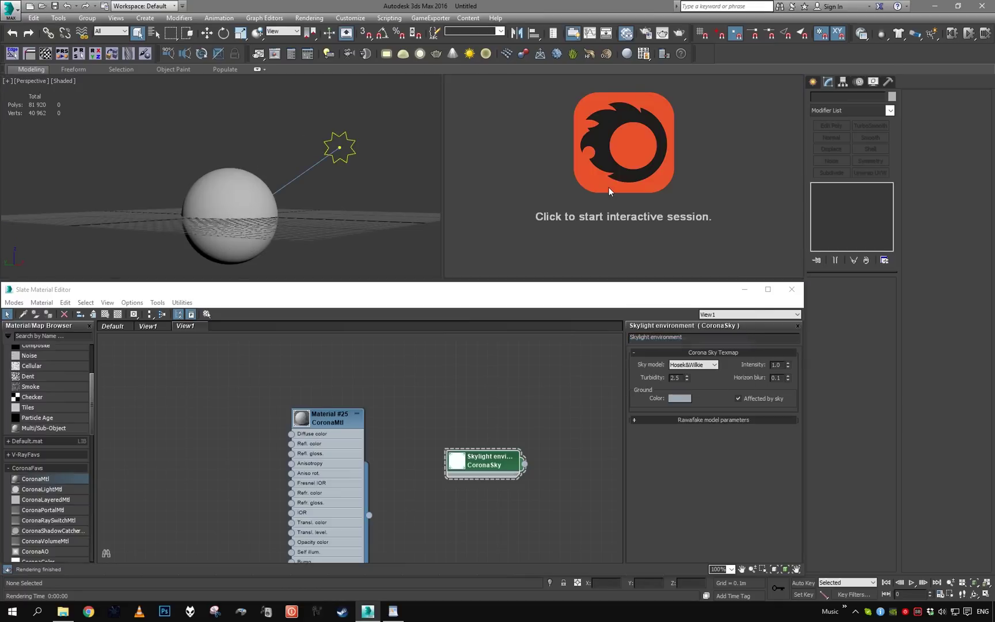
mouse_move(328, 184)
alt+middle_down()
mouse_move(319, 187)
mouse_move(339, 181)
alt+middle_up()
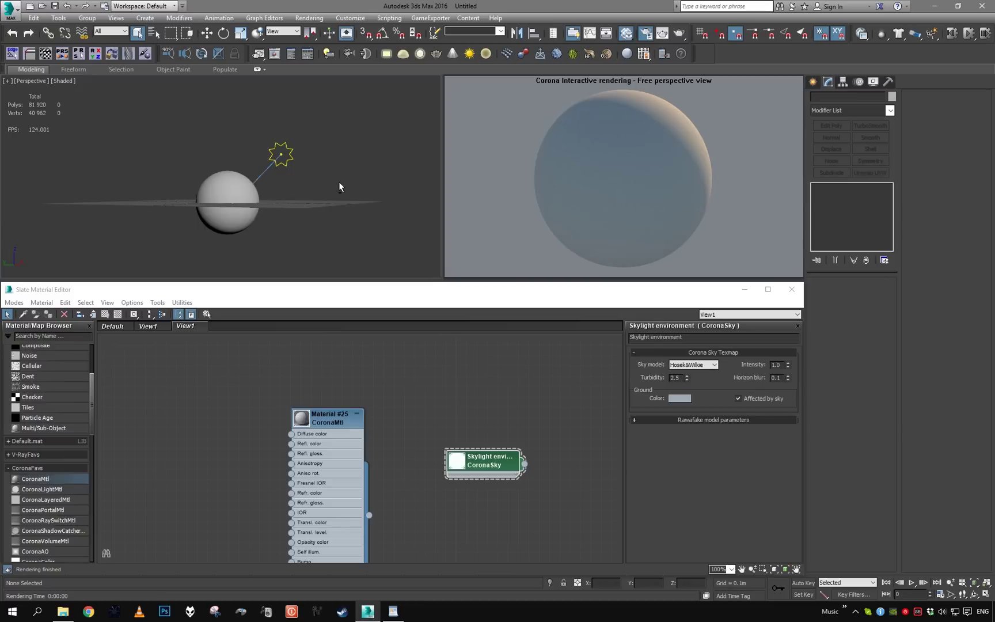
key(F10)
click(738, 87)
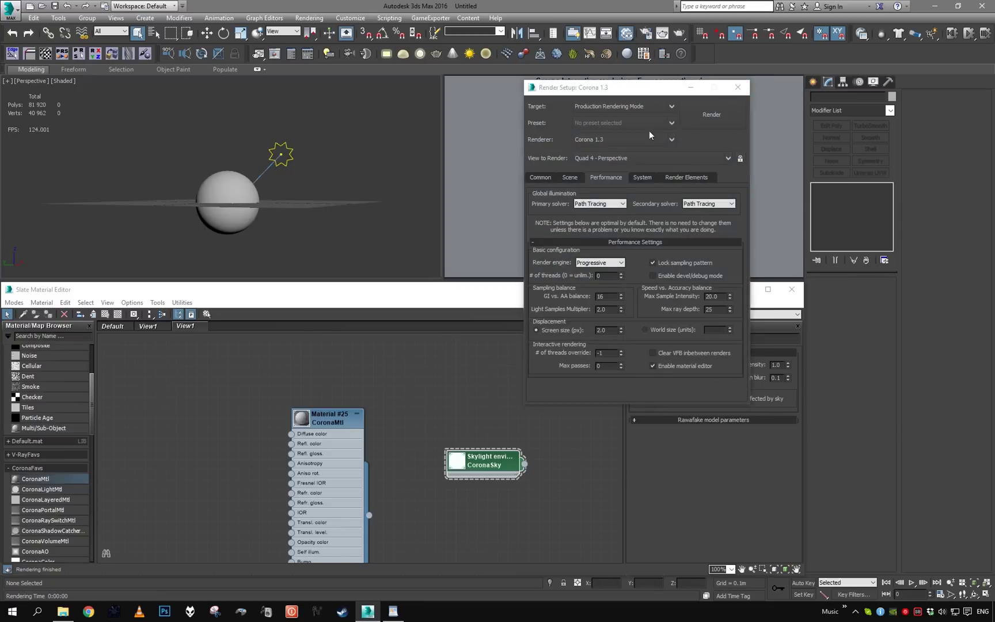
Set the hue of the CoronaSky ground colour to 140 for a slightly greener tone.
scroll(368, 174, up, 3)
alt+middle_drag(368, 174, 318, 182)
scroll(369, 170, down, 3)
scroll(317, 182, up, 3)
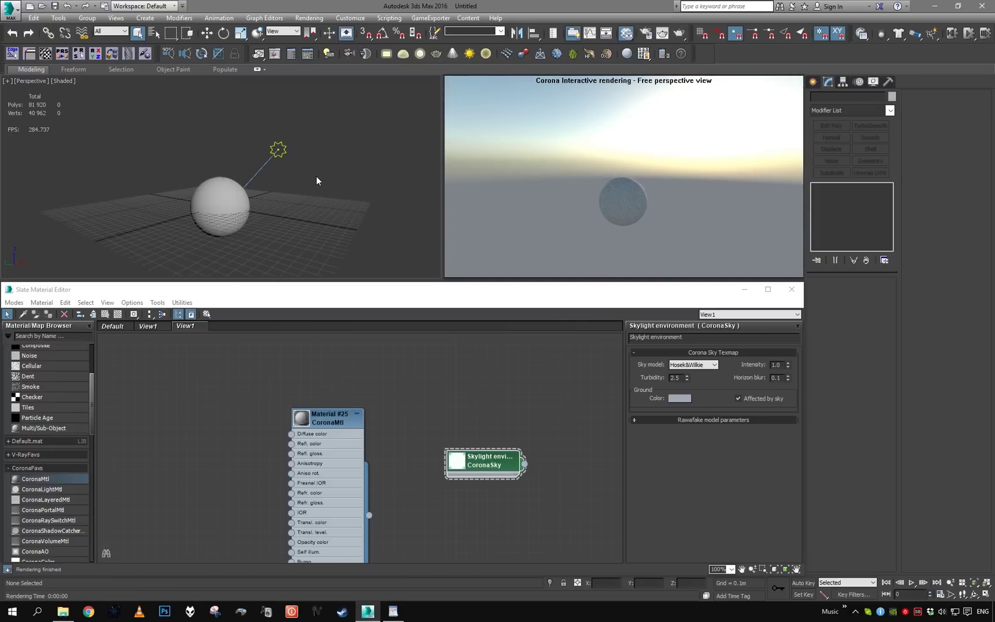
click(680, 397)
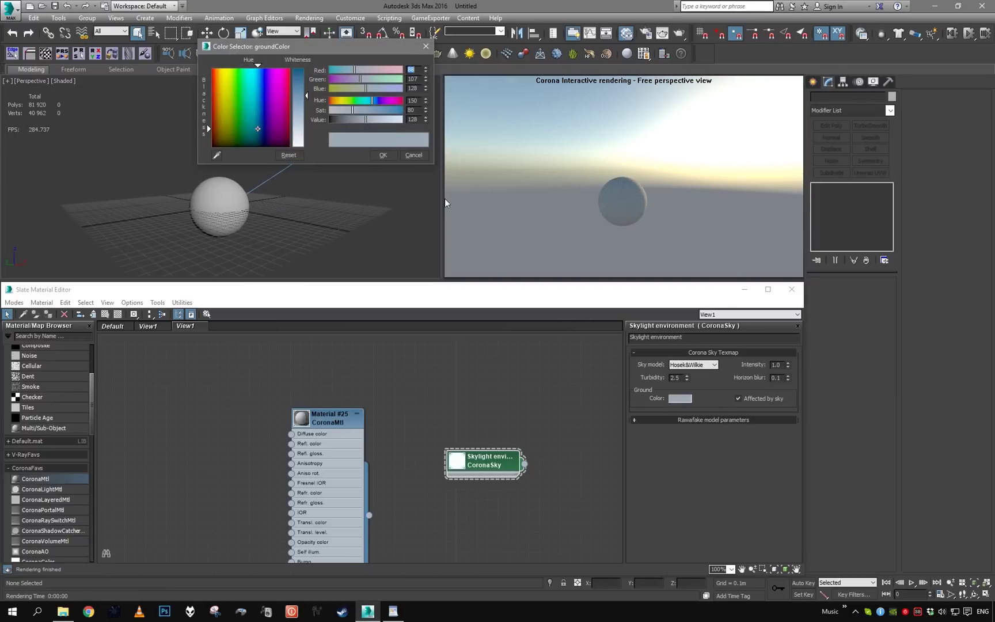
double_click(414, 100)
key(Return)
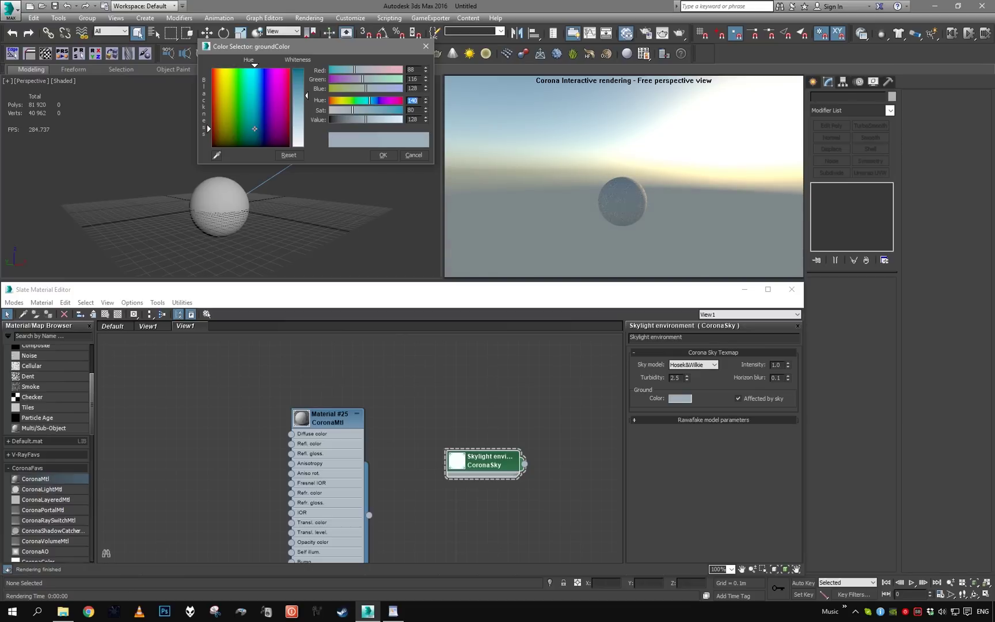
click(383, 155)
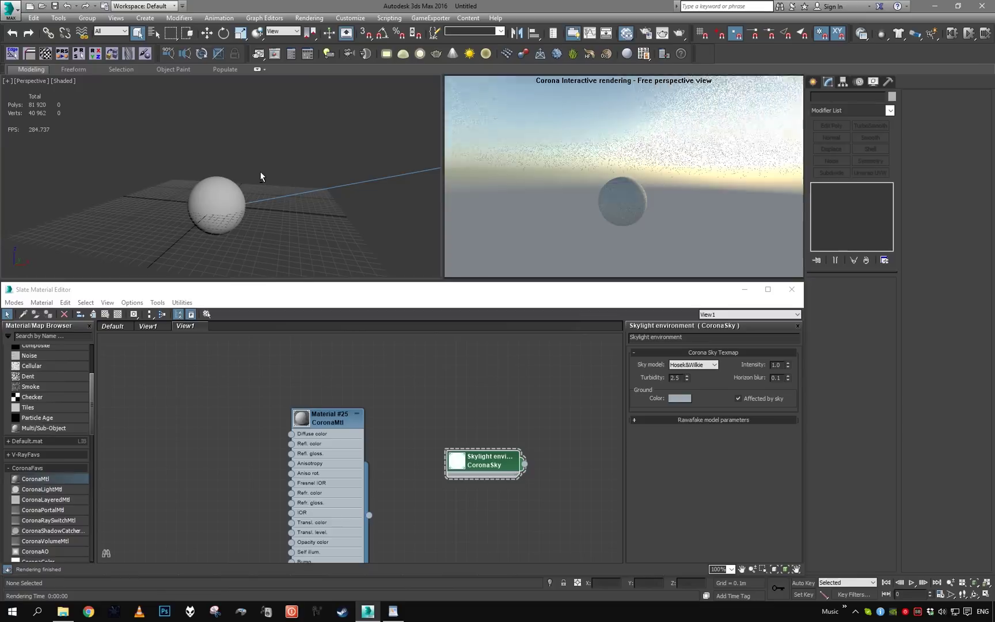
click(680, 398)
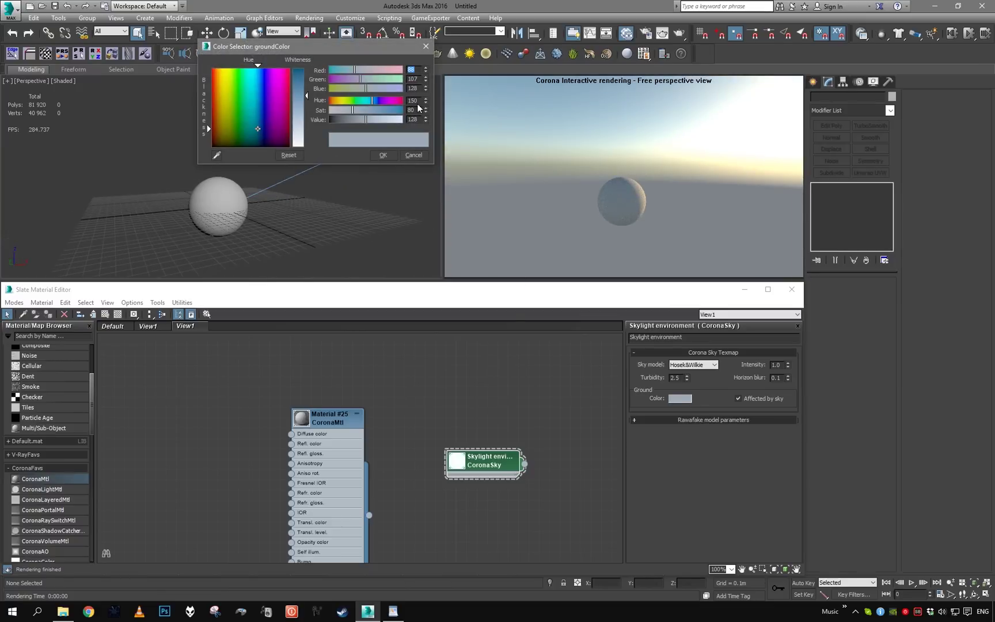
click(384, 154)
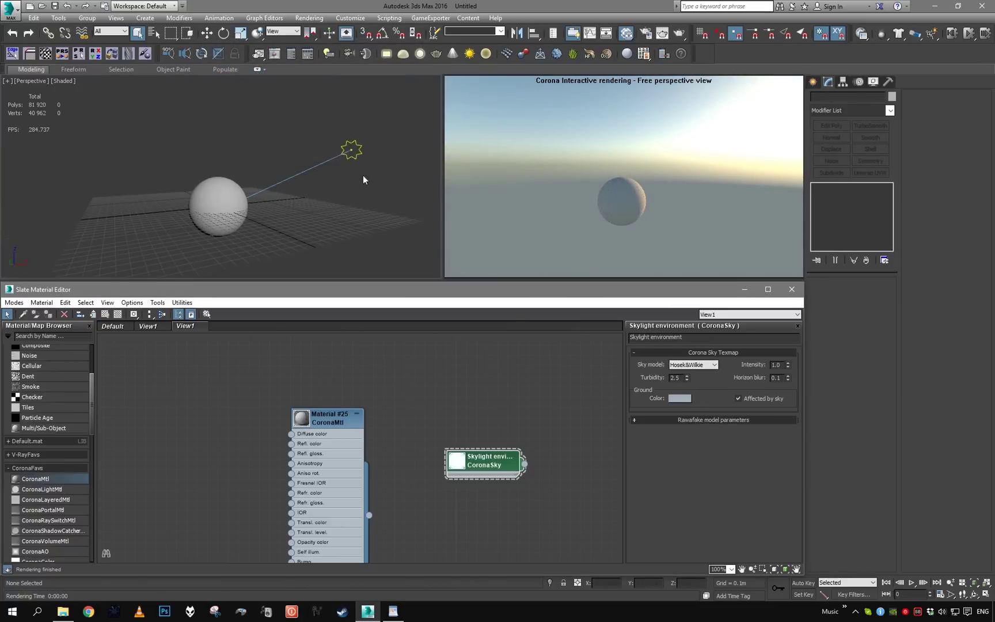
Convert the sphere to an editable poly and pull its sides outward with the freeform Shift brush.
alt+middle_drag(370, 188, 298, 185)
click(266, 209)
scroll(289, 210, up, 3)
scroll(316, 187, down, 3)
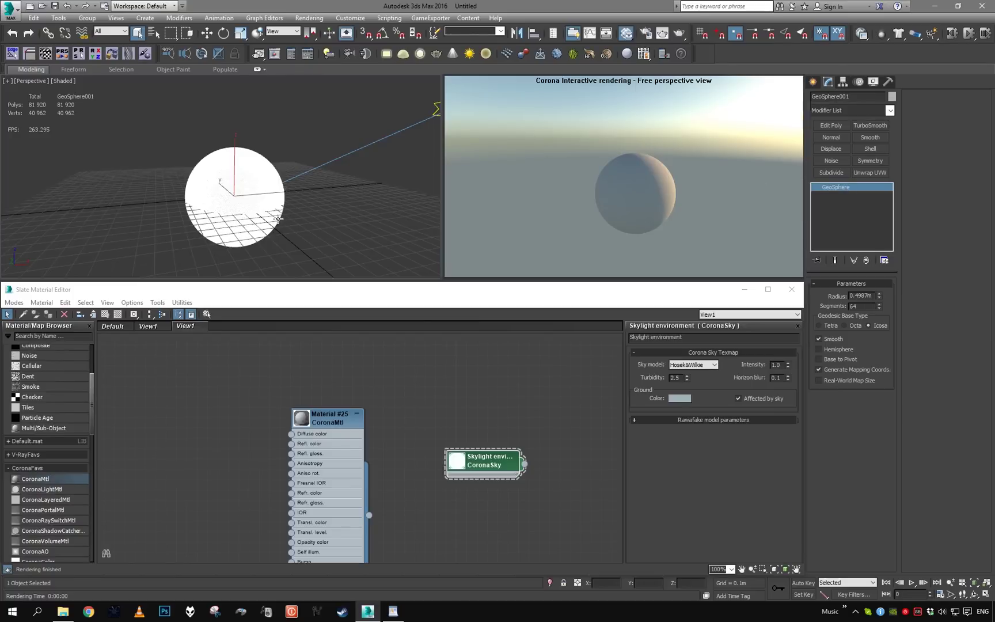
mouse_move(279, 219)
alt+middle_down()
mouse_move(311, 217)
mouse_move(325, 196)
mouse_move(311, 176)
alt+middle_up()
key(shift+s)
scroll(308, 171, down, 2)
drag(278, 168, 331, 178)
drag(212, 186, 165, 197)
Push the mesh's top and underside with the Shift brush to form a low boulder with a flattened base.
mouse_move(197, 190)
alt+middle_down()
mouse_move(317, 191)
mouse_move(310, 175)
alt+middle_up()
scroll(254, 162, up, 3)
alt+middle_drag(241, 155, 233, 134)
scroll(235, 137, down, 4)
drag(229, 161, 220, 140)
scroll(263, 173, up, 3)
mouse_move(263, 172)
alt+middle_down()
mouse_move(295, 166)
mouse_move(259, 175)
mouse_move(236, 205)
alt+middle_up()
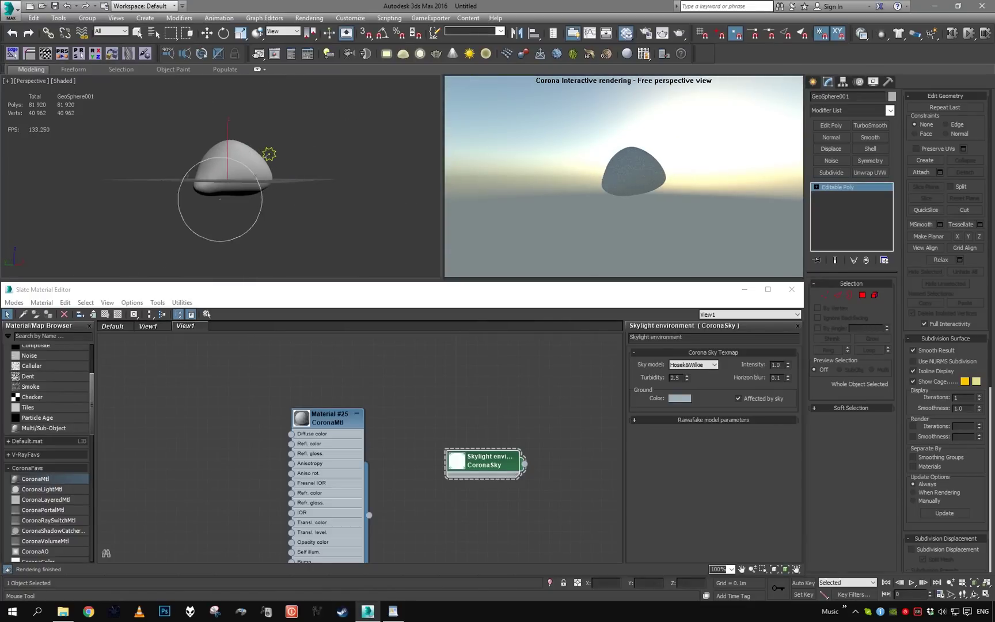
drag(207, 218, 206, 210)
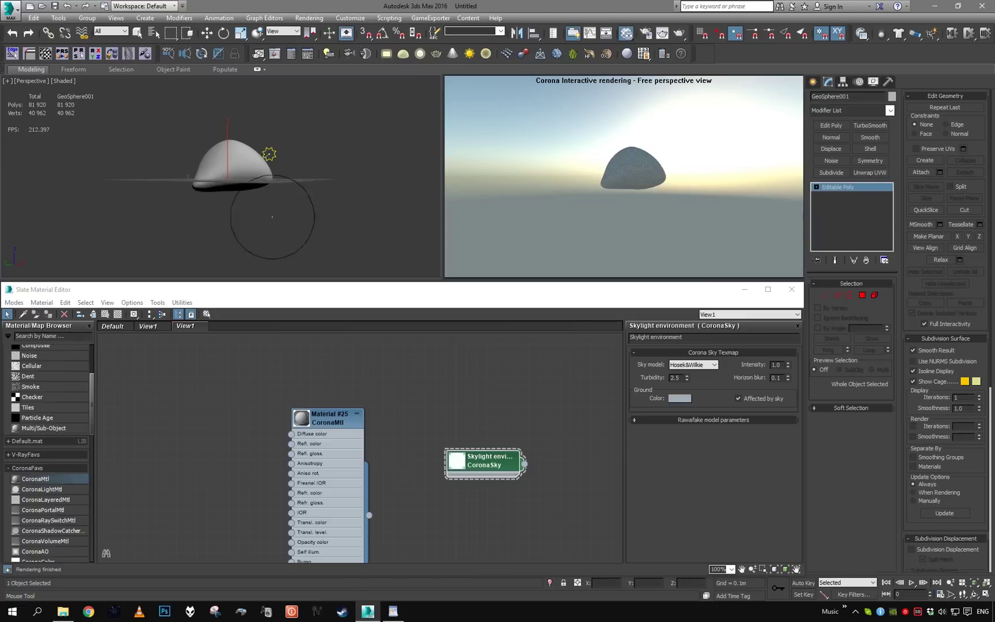
alt+middle_drag(272, 217, 249, 212)
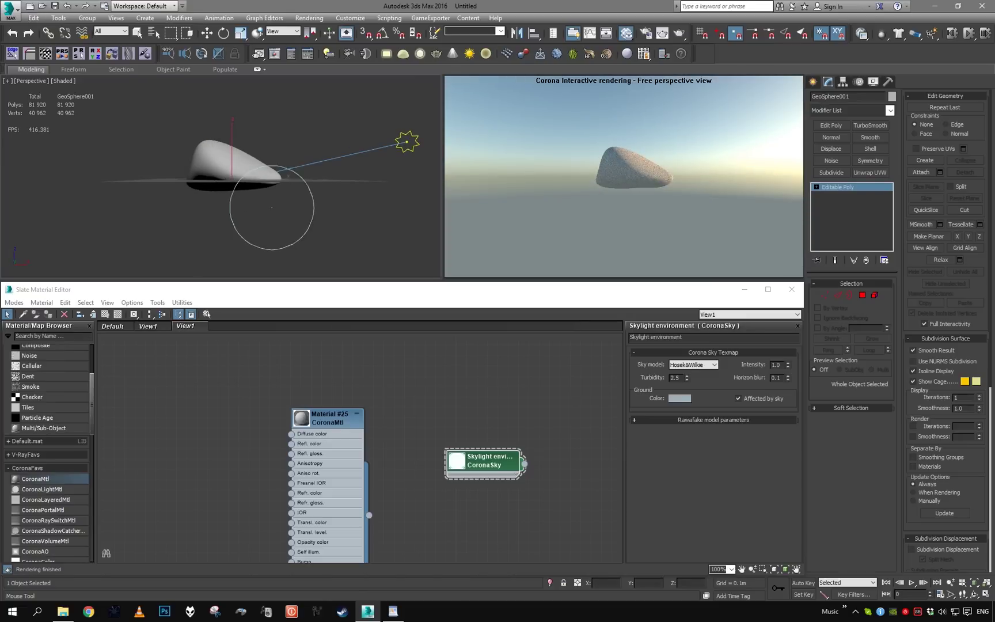
drag(214, 216, 245, 222)
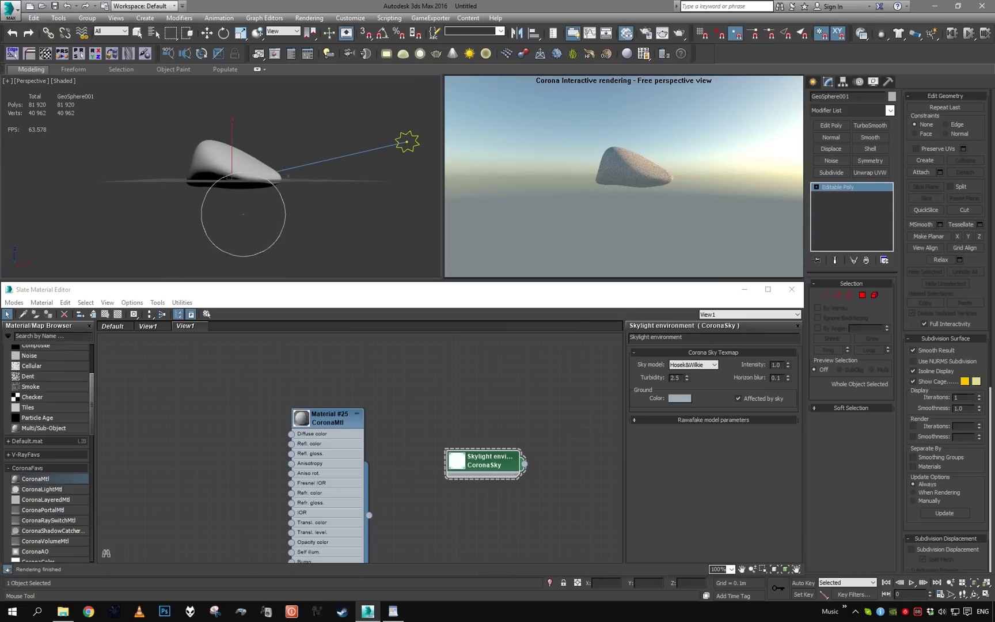
Refine the boulder's upper contour into an uneven peak with a smaller Shift brush, and exit the brush.
mouse_move(244, 208)
alt+middle_down()
mouse_move(290, 164)
mouse_move(299, 190)
mouse_move(344, 190)
mouse_move(233, 190)
alt+middle_up()
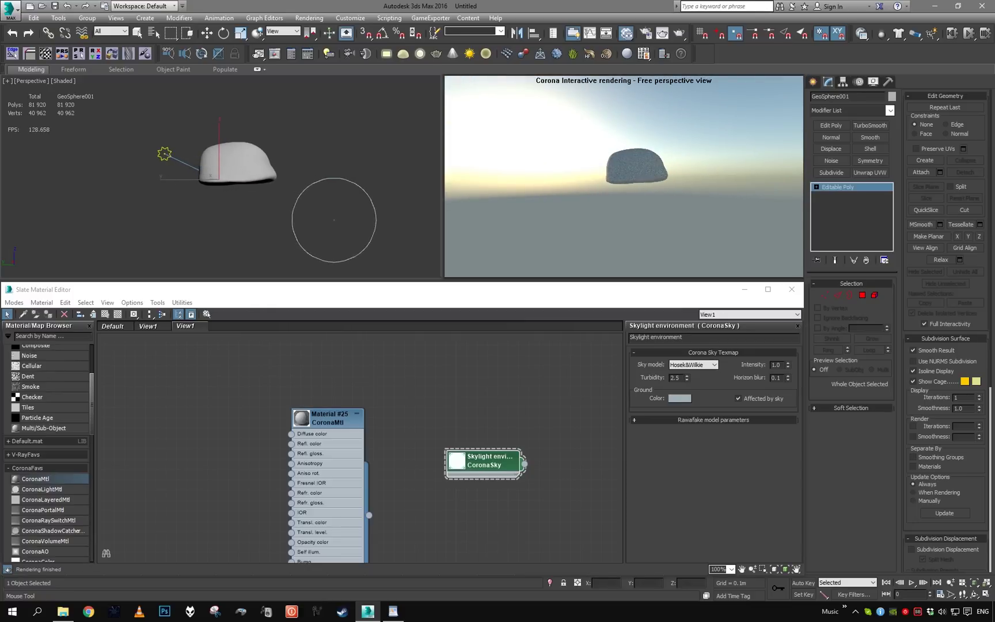
alt+middle_drag(329, 200, 282, 145)
ctrl+drag(282, 147, 263, 147)
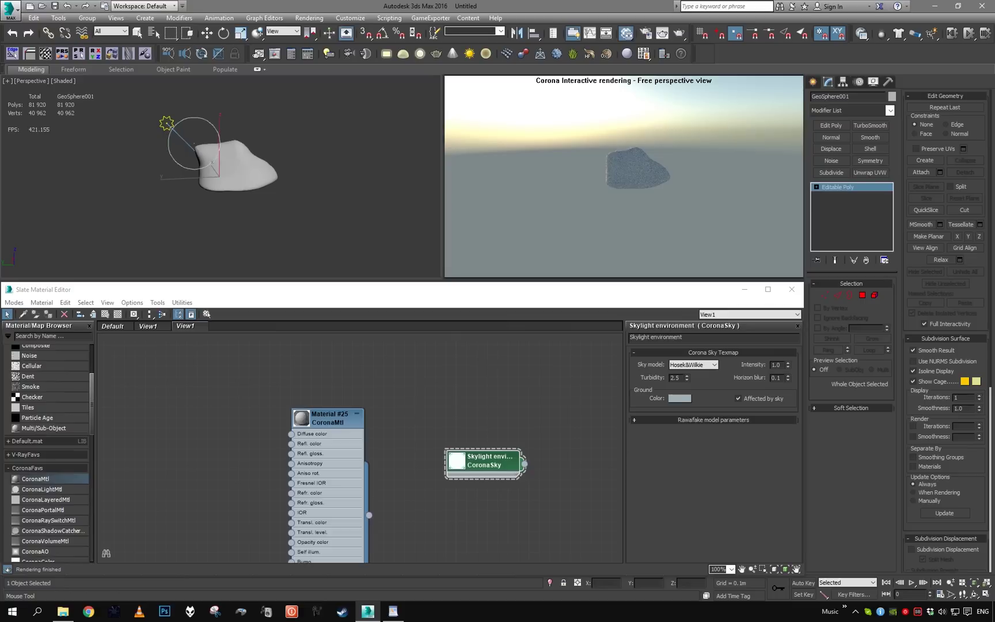
right_click(194, 144)
click(337, 171)
mouse_move(337, 171)
alt+middle_down()
mouse_move(244, 207)
mouse_move(240, 197)
mouse_move(342, 151)
mouse_move(269, 147)
mouse_move(242, 131)
mouse_move(274, 160)
mouse_move(362, 178)
mouse_move(283, 187)
alt+middle_up()
click(240, 197)
key(q)
Add a Displace modifier to the sculpted boulder.
scroll(239, 198, up, 3)
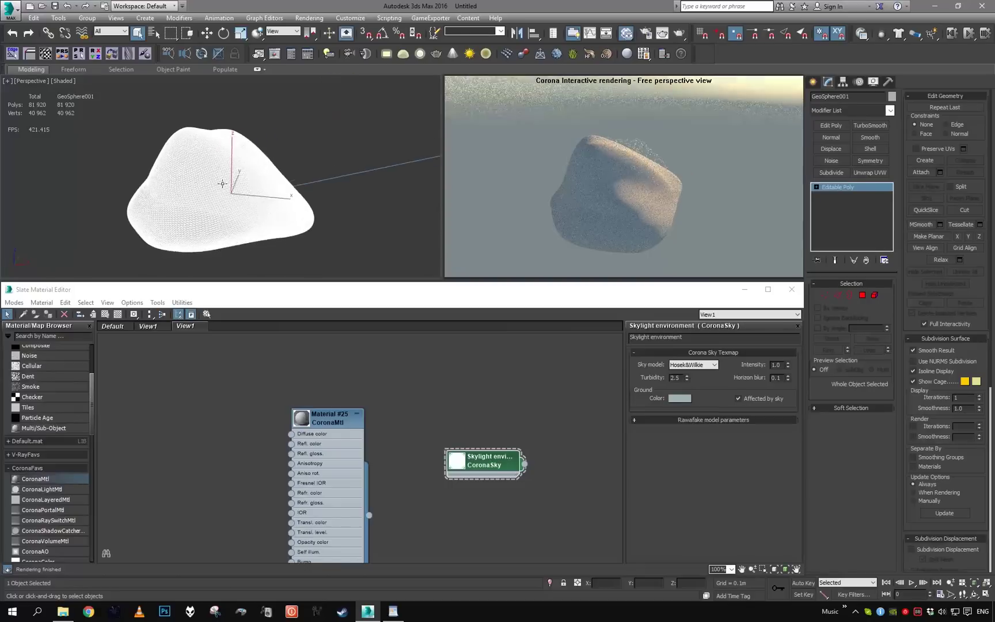
alt+middle_drag(222, 183, 233, 183)
click(848, 112)
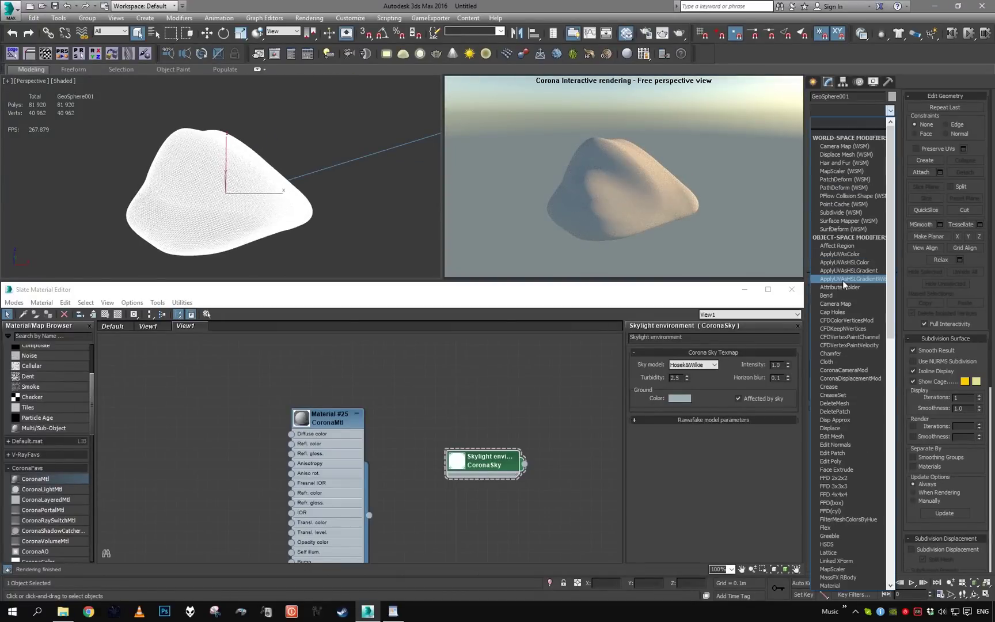
click(839, 428)
Add a Noise map to the material graph with Turbulence type and World XYZ coordinates.
middle_drag(140, 451, 184, 459)
scroll(63, 375, up, 2)
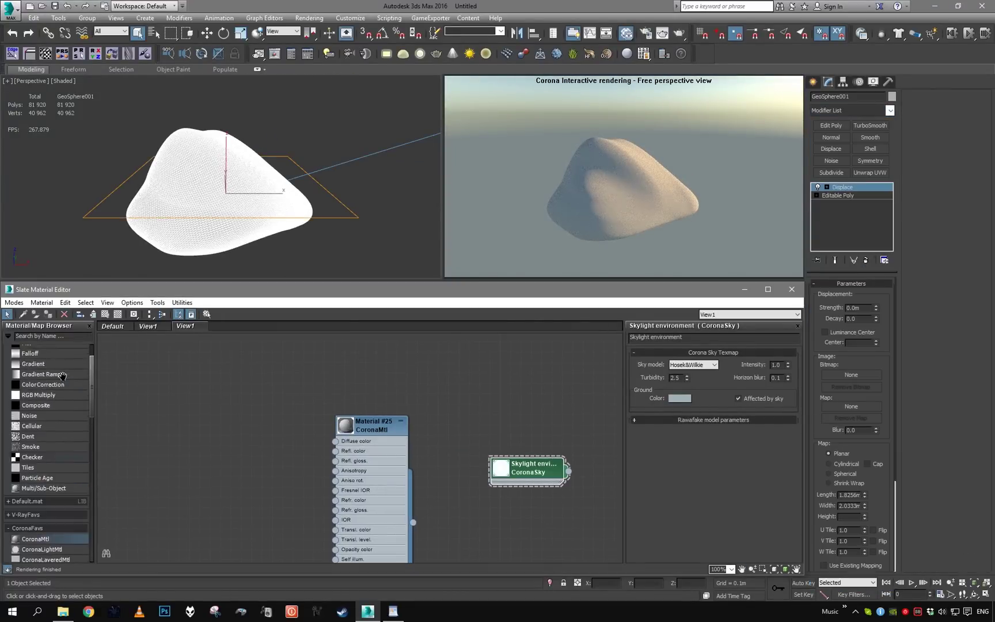
drag(29, 416, 233, 404)
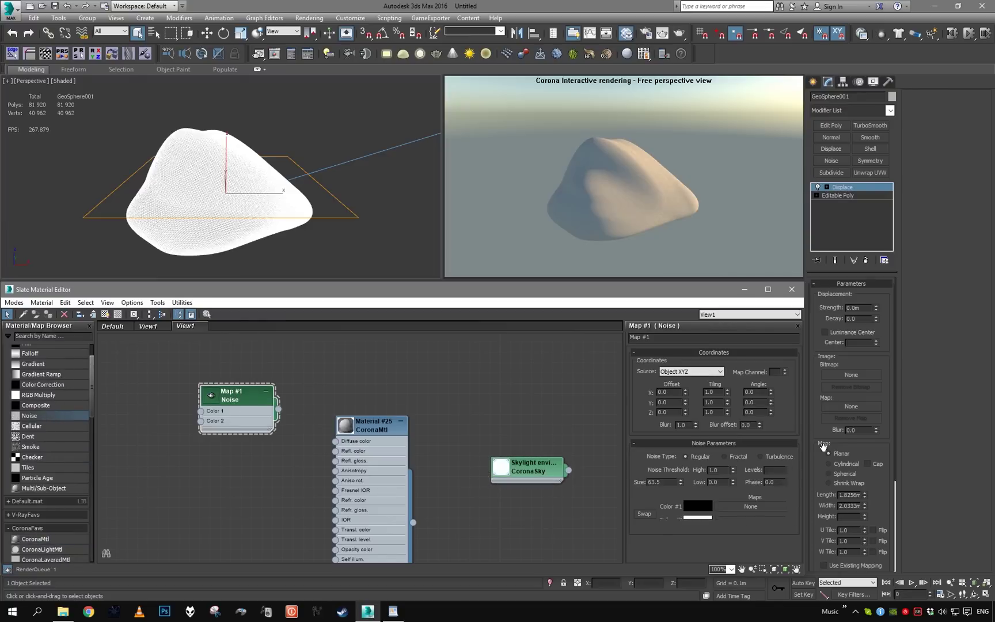
click(761, 457)
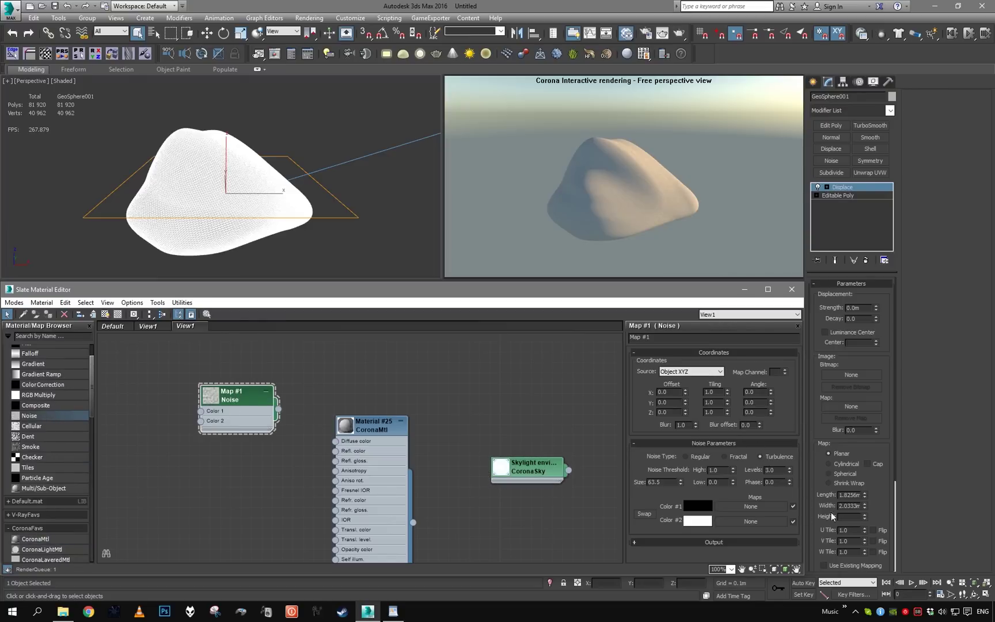
click(691, 388)
Assign the Noise map as an instance to the Displace modifier and use spherical mapping.
drag(282, 411, 843, 407)
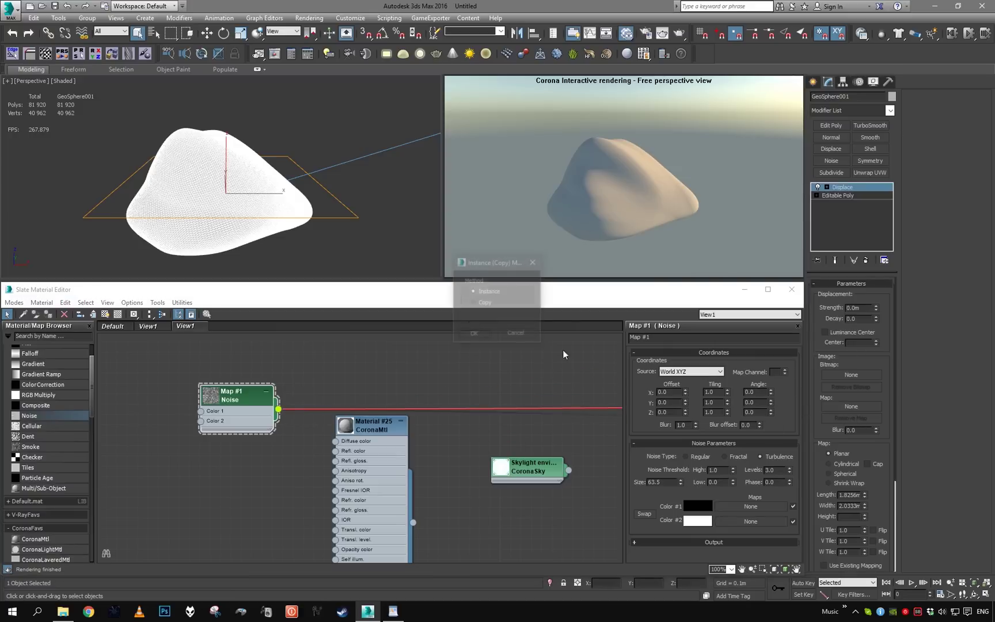
click(473, 334)
drag(888, 510, 888, 464)
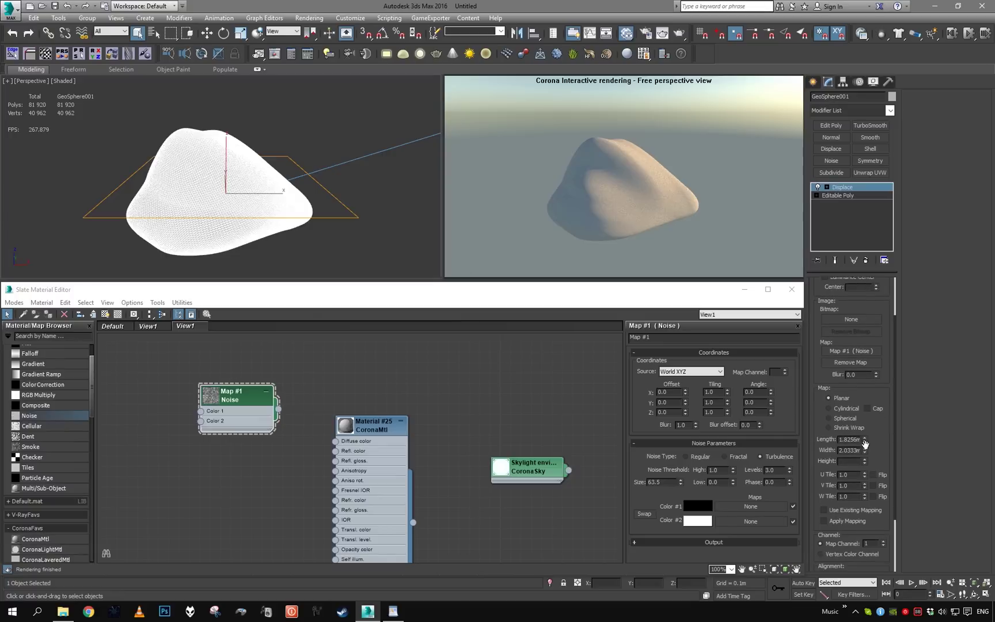
click(845, 418)
click(854, 426)
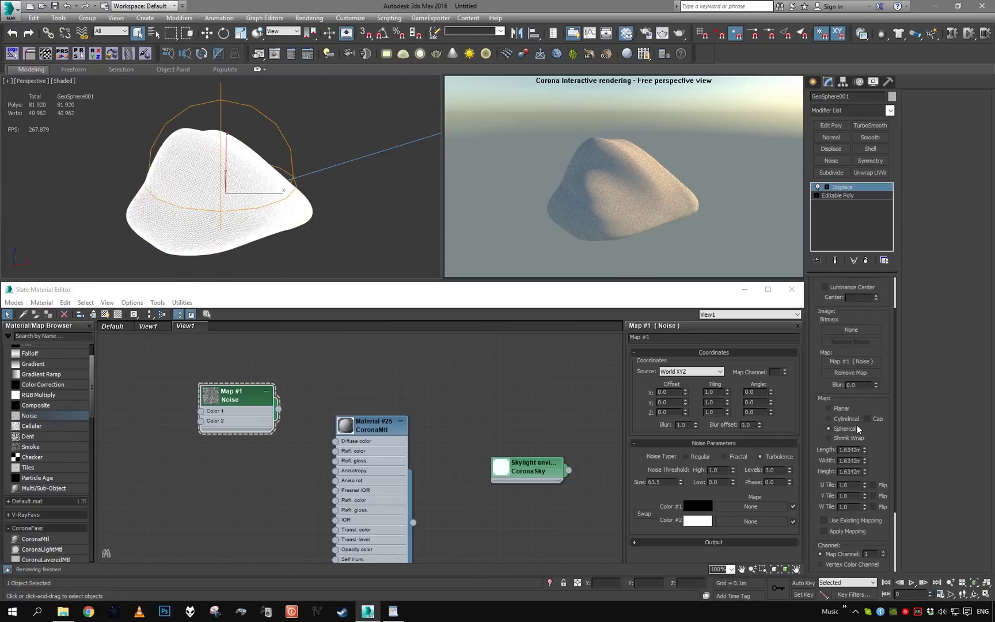
scroll(862, 317, up, 2)
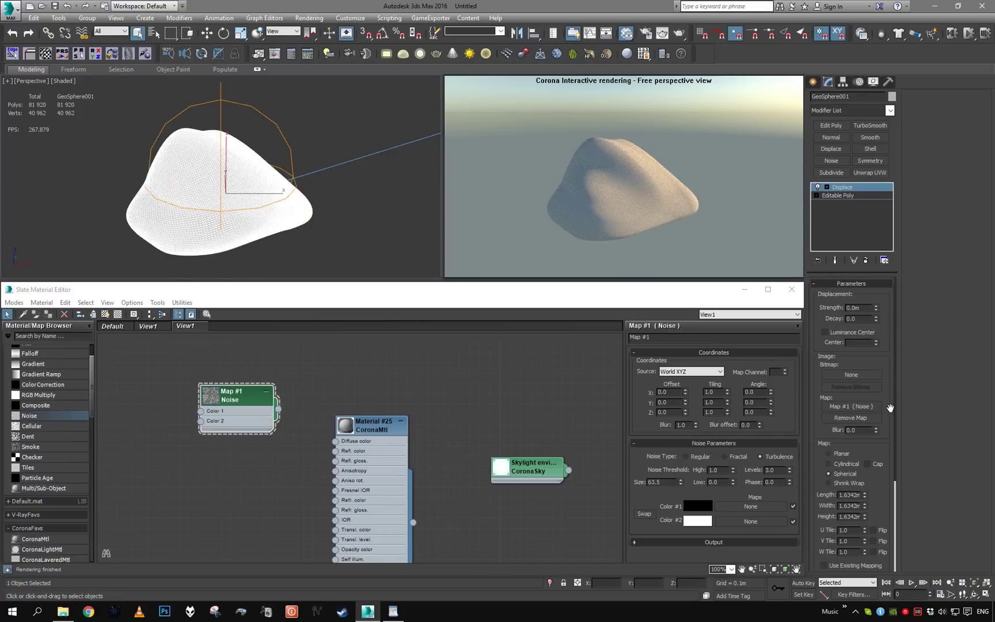
Enable Luminance Center on the Displace modifier and raise the displacement strength to about 0.4366 m.
click(837, 332)
drag(875, 310, 795, 416)
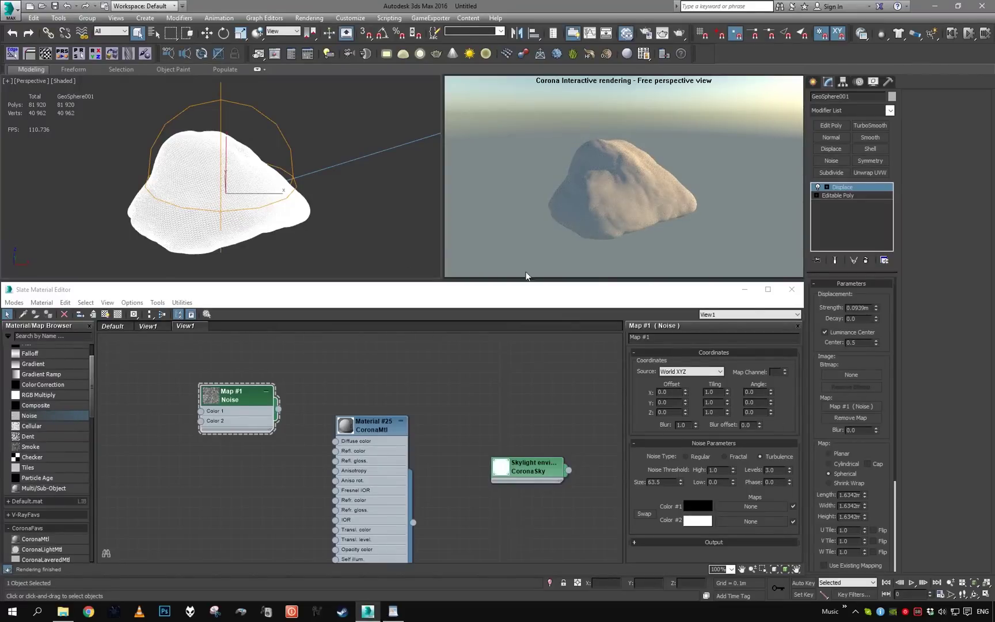
alt+middle_drag(332, 222, 323, 218)
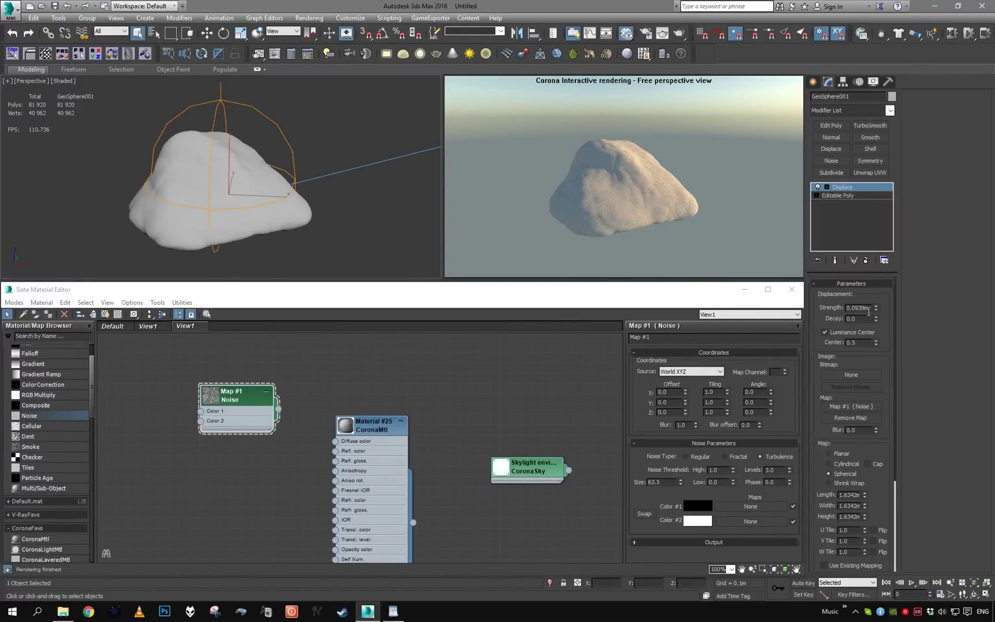
drag(874, 314, 777, 149)
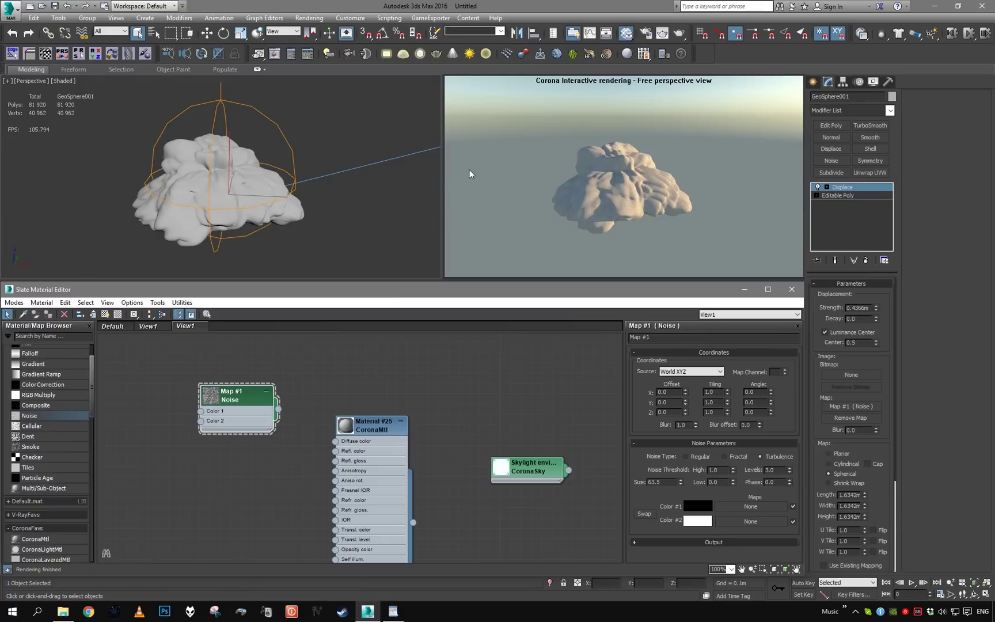
Set the Noise map's levels to 10 for finer detail in the displacement.
click(775, 469)
text(10)
key(Return)
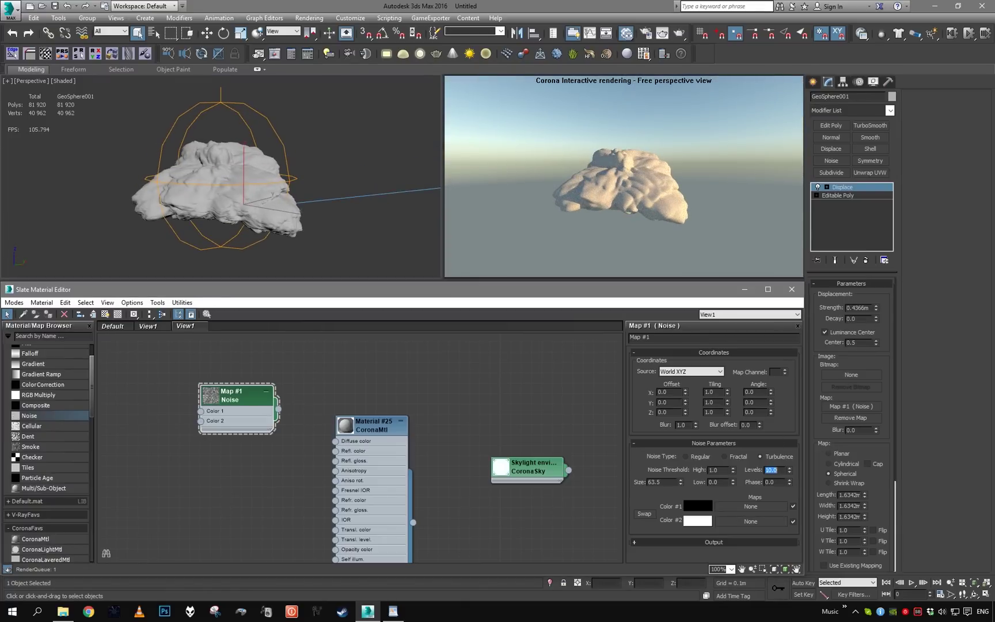
mouse_move(321, 166)
alt+middle_down()
mouse_move(366, 178)
mouse_move(394, 170)
mouse_move(311, 155)
mouse_move(329, 139)
mouse_move(207, 188)
mouse_move(319, 180)
alt+middle_up()
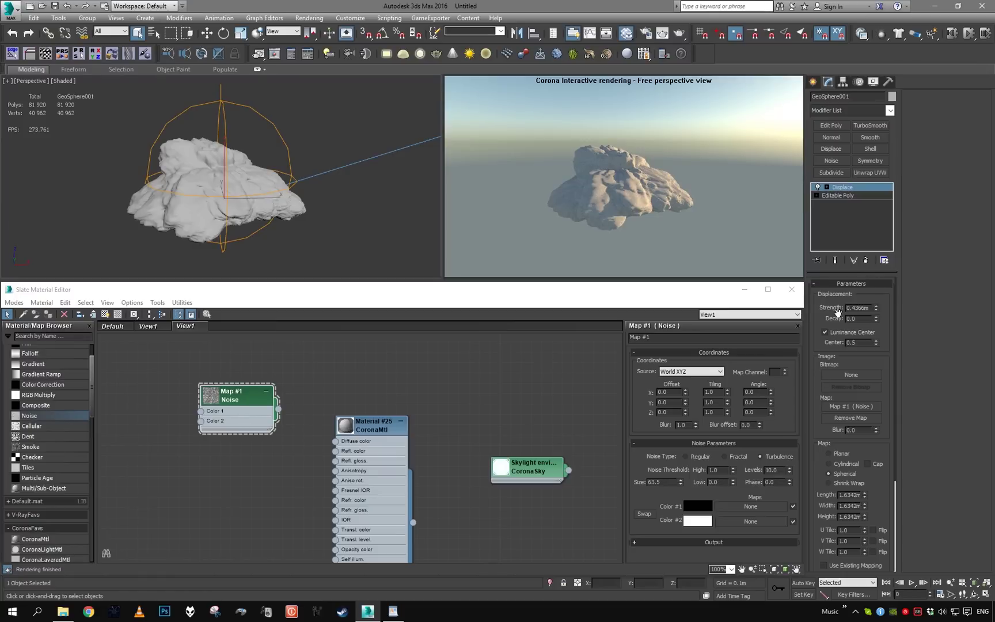
Swap the Noise map's two colours to compare the inverted displacement, and swap them back.
click(645, 513)
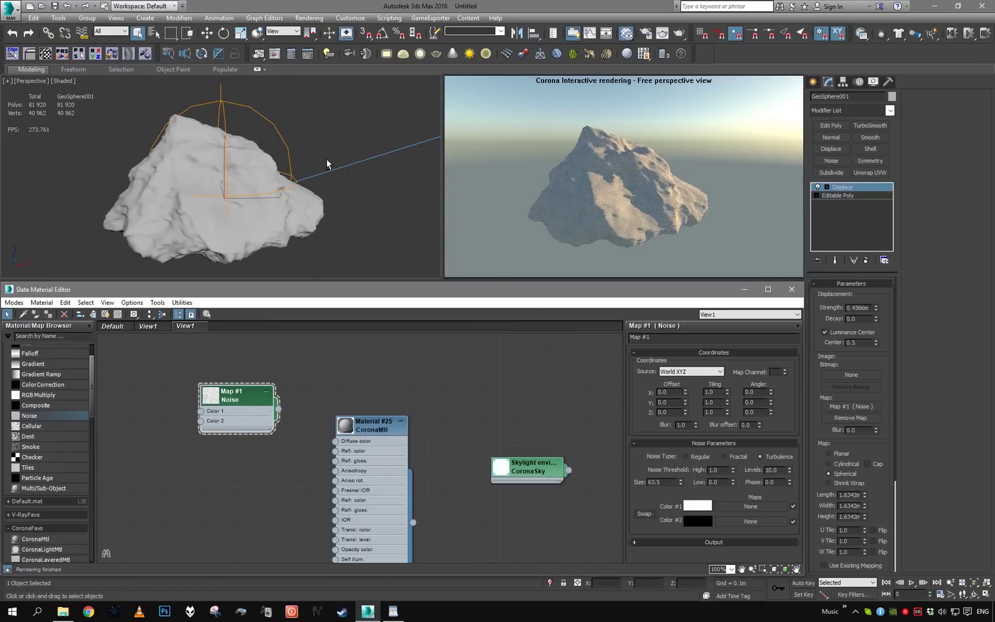
mouse_move(327, 160)
alt+middle_down()
mouse_move(245, 156)
mouse_move(169, 132)
mouse_move(342, 150)
alt+middle_up()
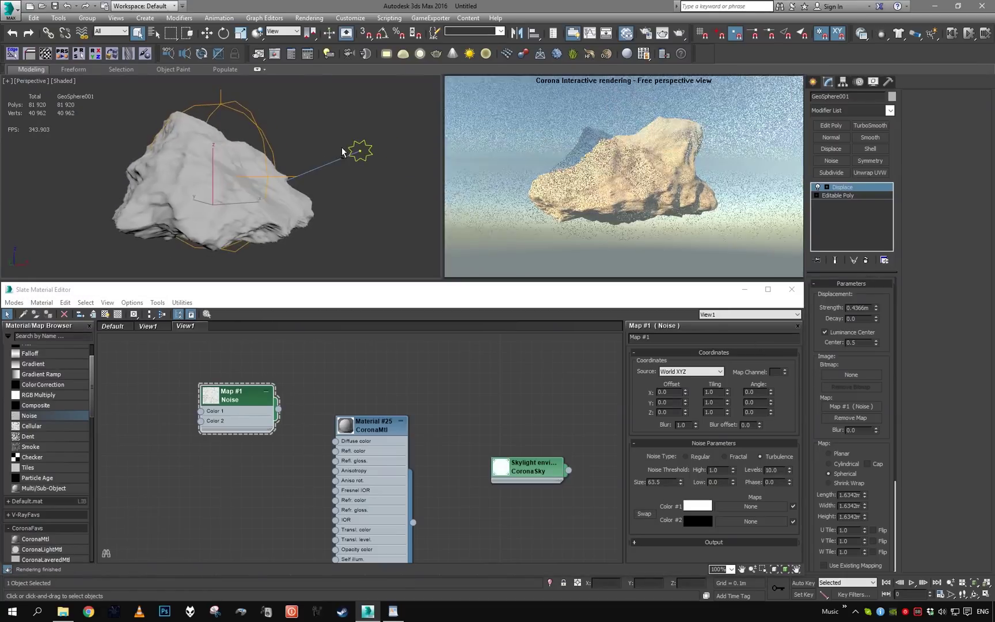
click(645, 513)
Try moving the rock through the world-space noise to preview different displacement shapes.
alt+middle_drag(311, 249, 265, 242)
key(w)
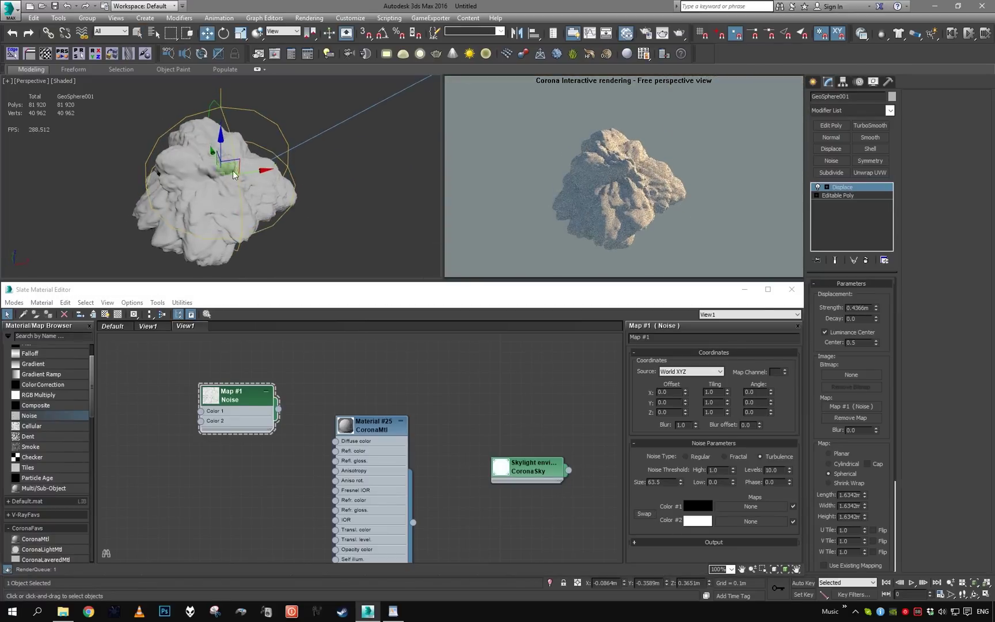
alt+middle_drag(234, 167, 298, 253)
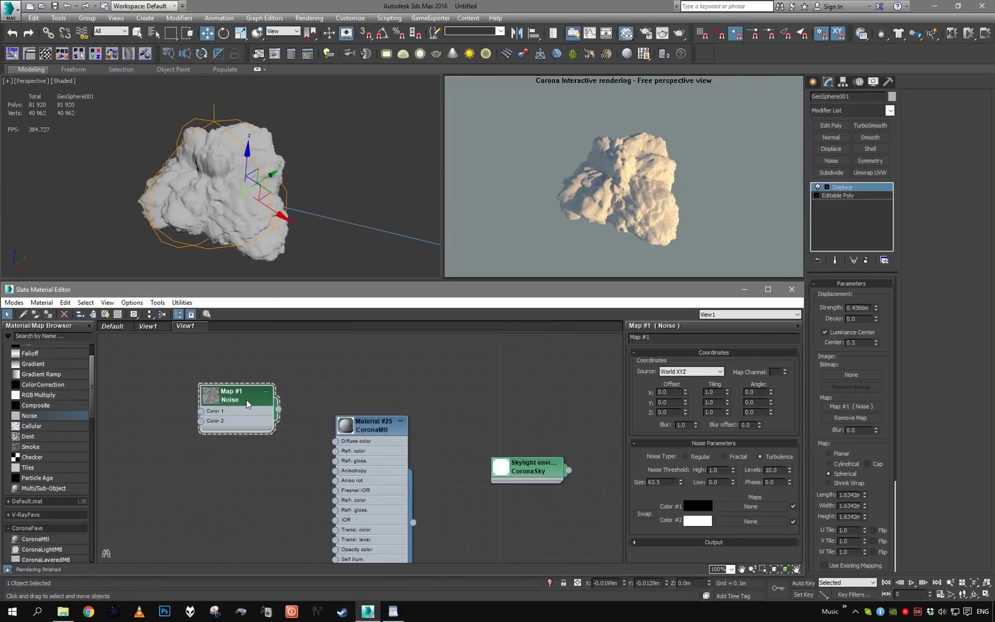
Offset the Noise map to about 141.9 in X and 5.3 in Y, and set its size to 100.
mouse_move(686, 394)
mouse_down()
mouse_move(689, 419)
mouse_move(684, 372)
mouse_up()
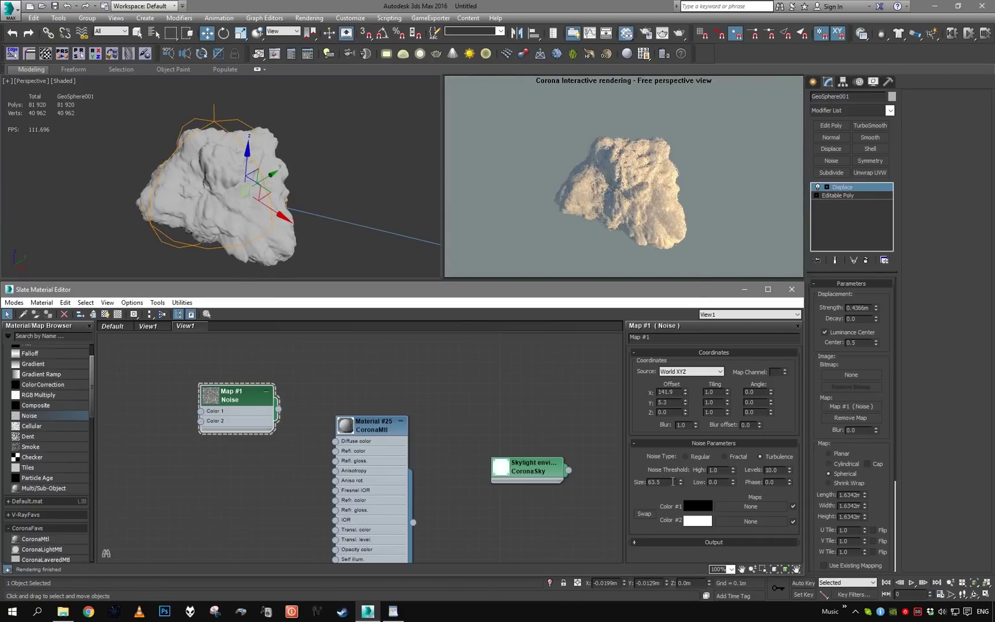
drag(681, 482, 660, 178)
alt+middle_drag(280, 159, 319, 111)
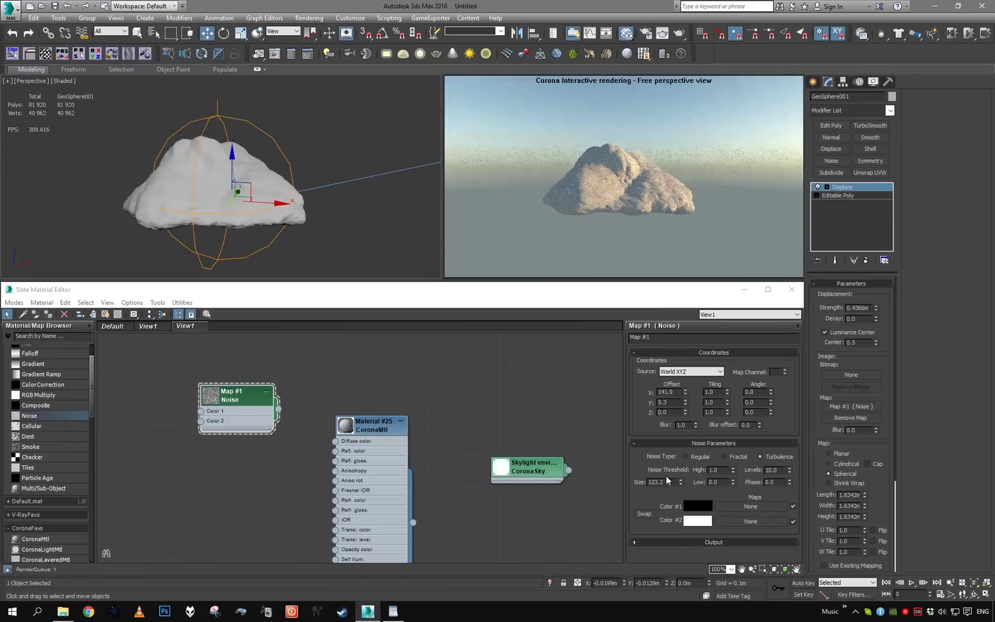
double_click(664, 482)
text(100)
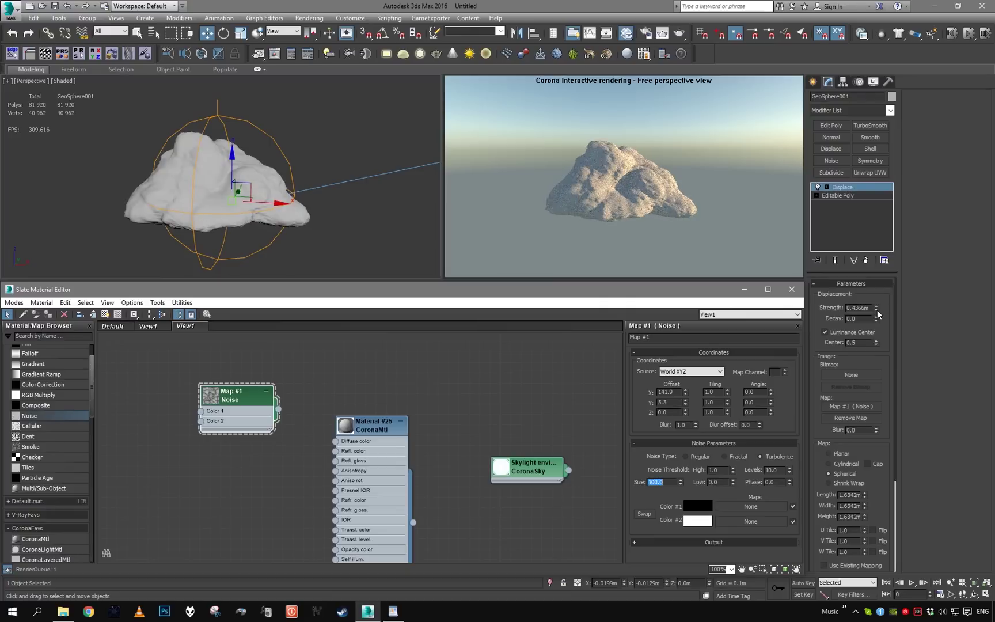
Raise the Displace strength to about 0.7532 m and lower the luminance center to 0.34.
drag(875, 307, 875, 290)
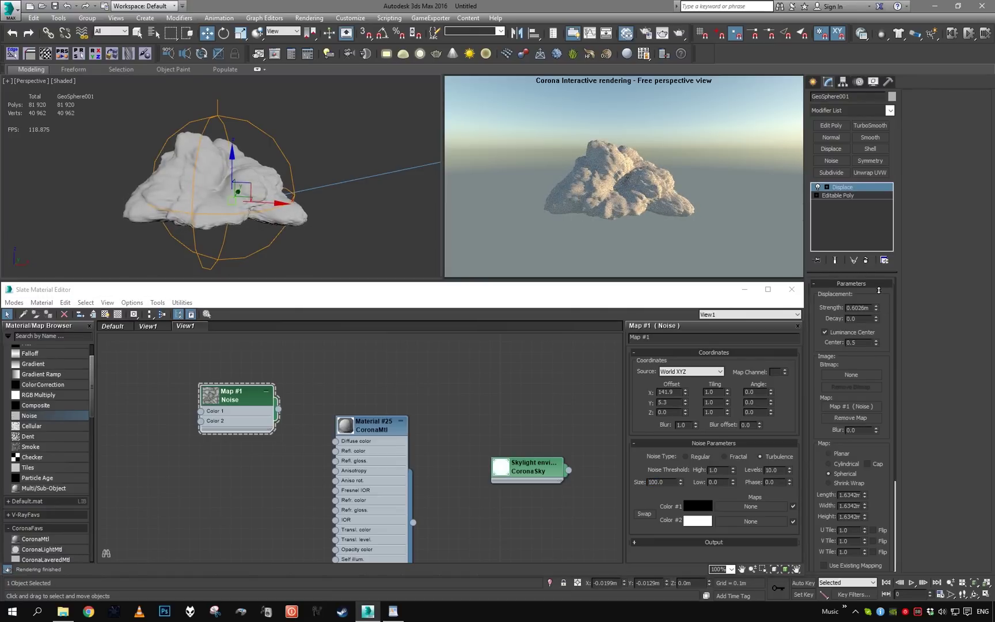
drag(876, 344, 872, 352)
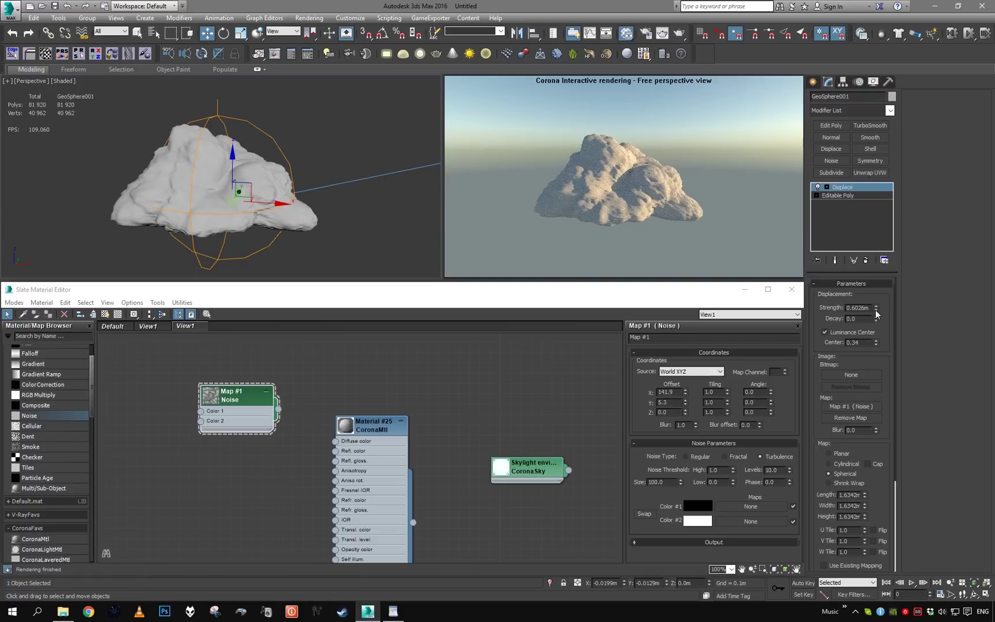
drag(876, 307, 876, 293)
alt+middle_drag(340, 210, 280, 216)
scroll(300, 210, down, 3)
scroll(279, 216, up, 5)
scroll(279, 216, down, 5)
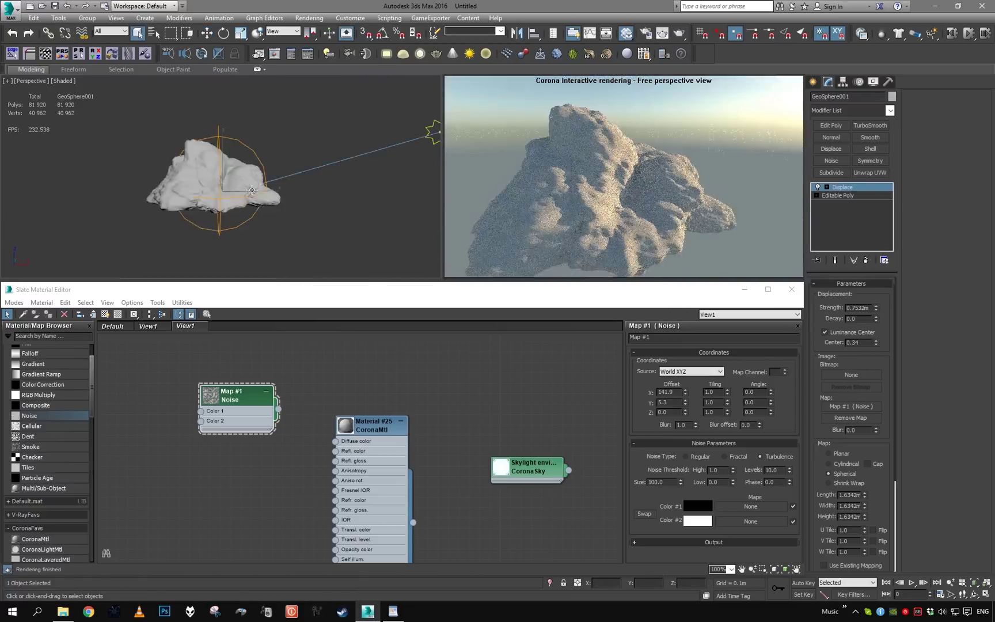
key(q)
scroll(304, 210, up, 3)
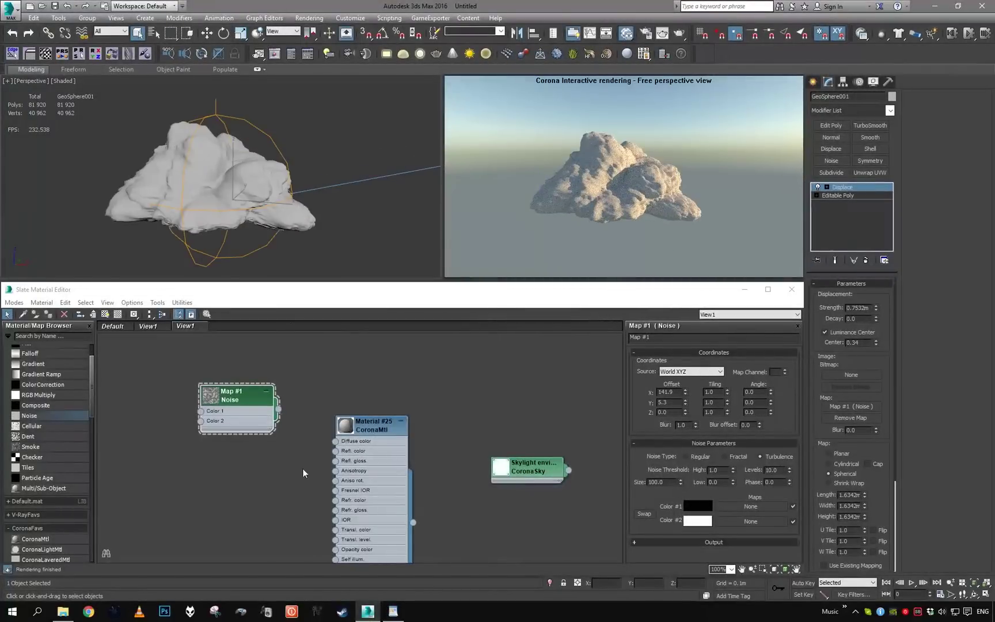
Delete the CoronaMtl material, add a CoronaVolumeMtl in its place and assign it to the displaced geosphere.
middle_drag(371, 489, 407, 463)
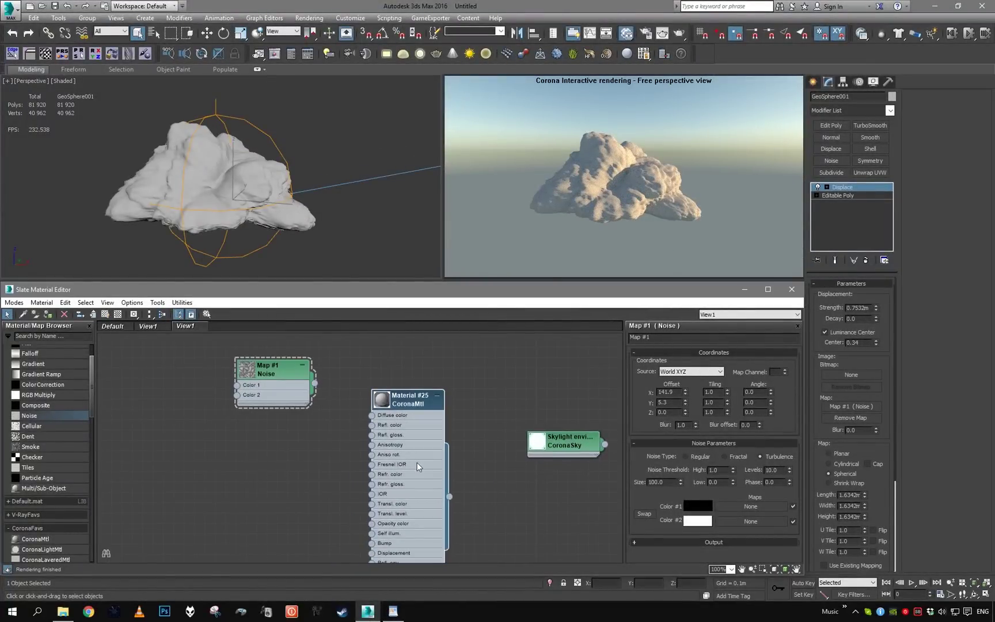
click(421, 462)
key(Delete)
scroll(67, 429, down, 4)
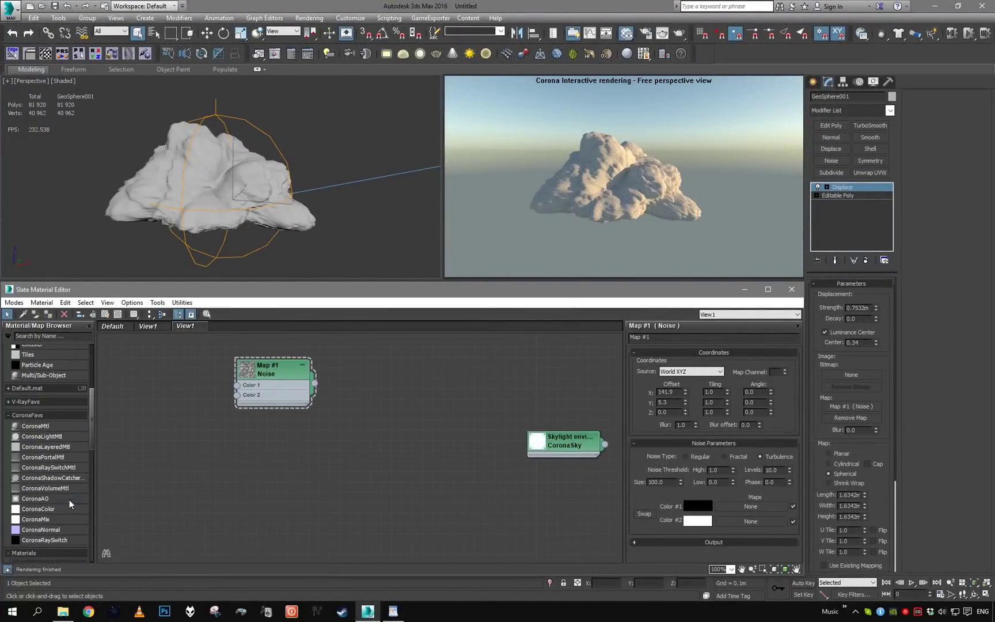
drag(378, 426, 394, 425)
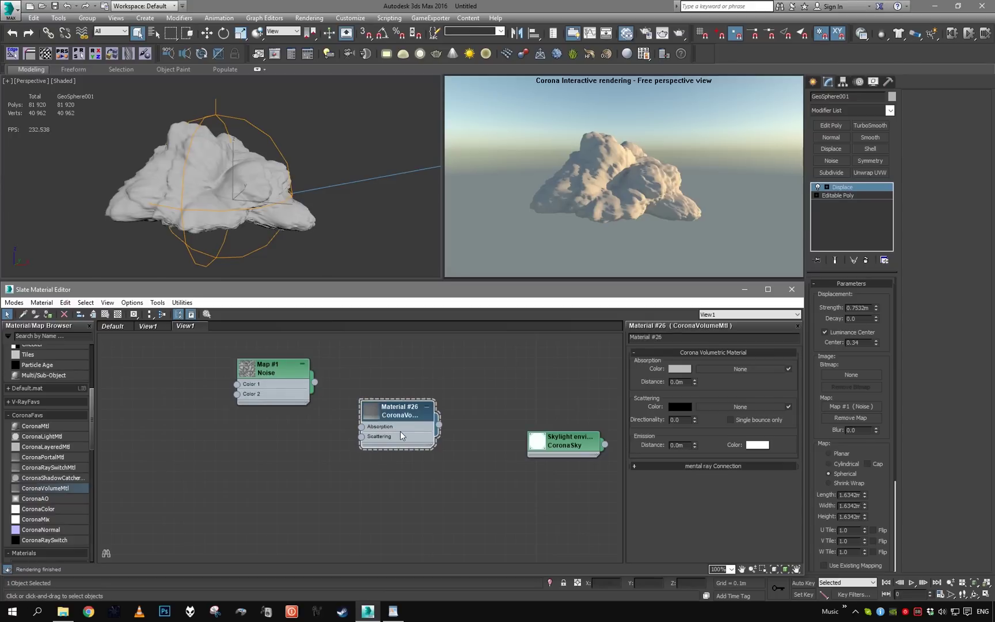
key(a)
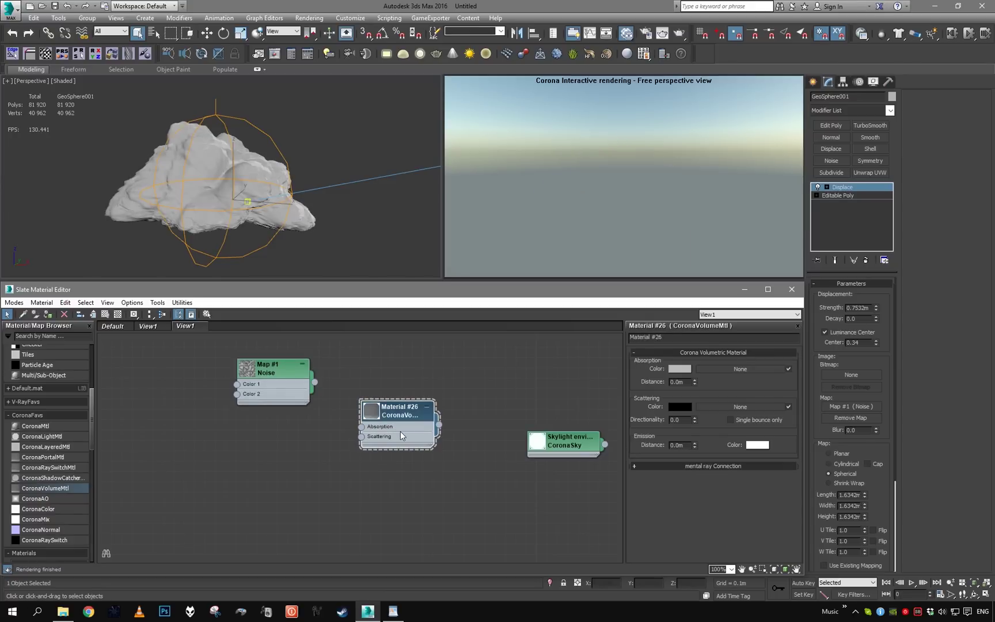
Set the volume material's scattering colour to a light grey with a value of 230.
click(675, 407)
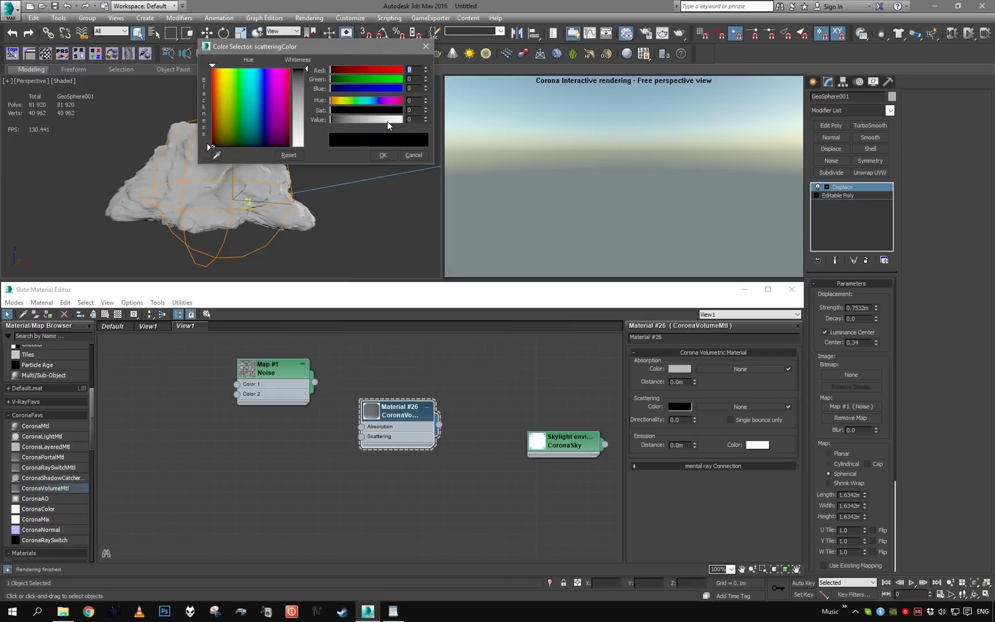
click(387, 121)
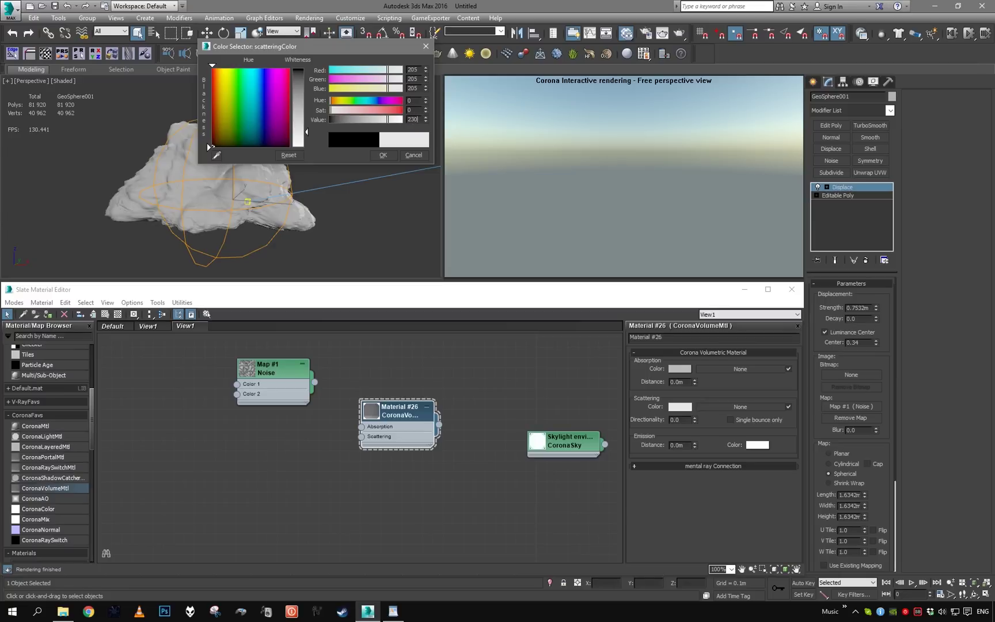
key(Return)
click(384, 155)
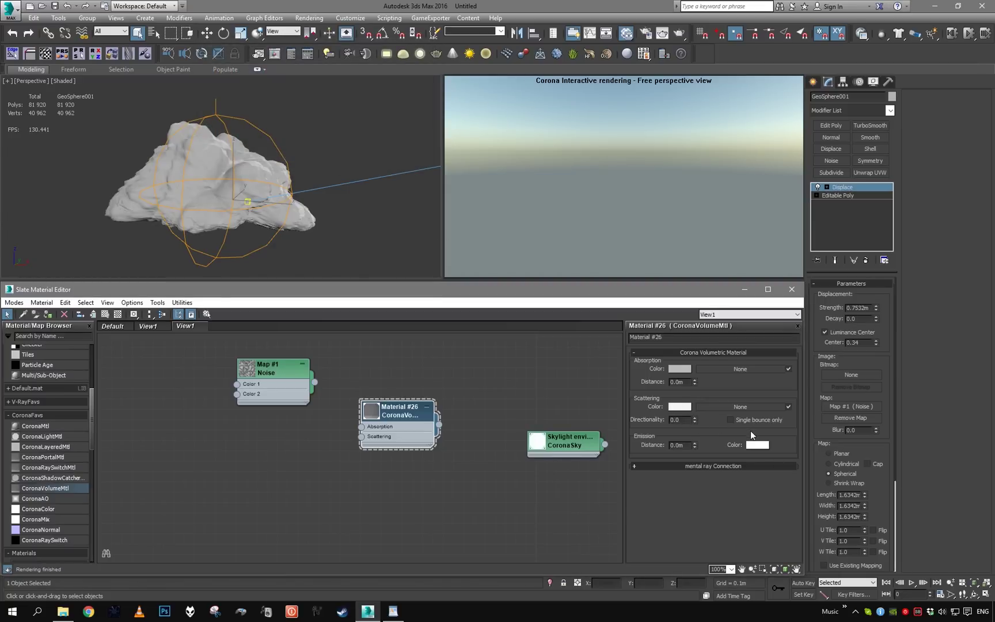
click(680, 407)
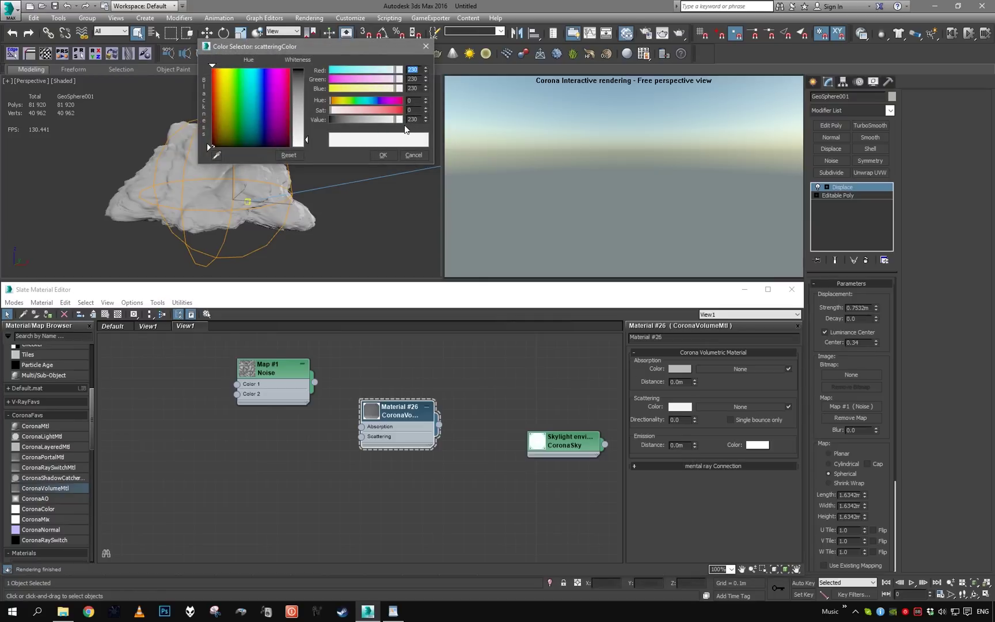
click(383, 155)
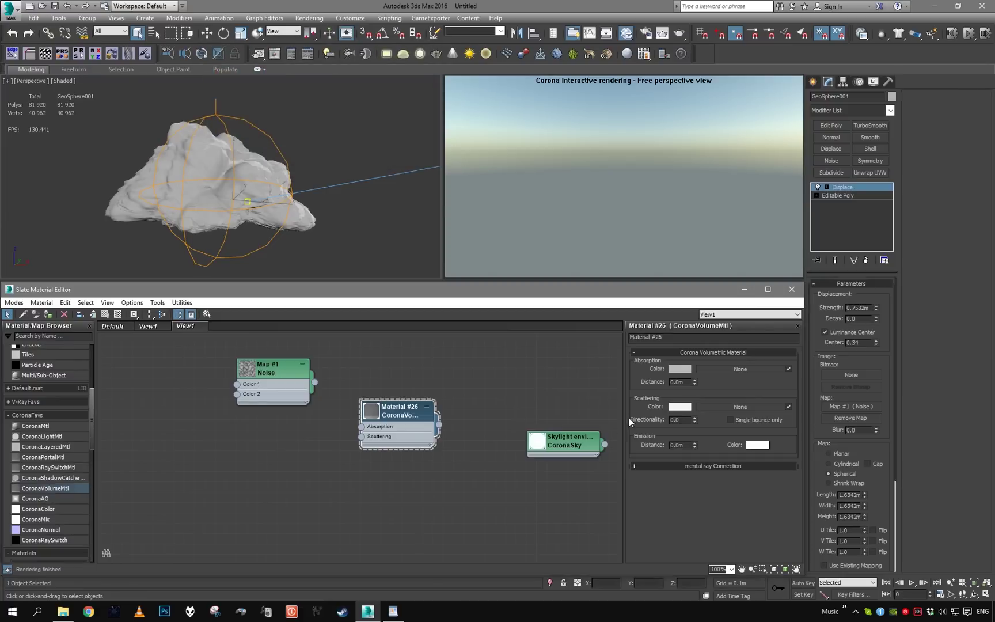
Try absorption distances of 10, 1, 0.5 and 0.1 m on the volume material, and settle on 0.05 m.
drag(694, 383, 695, 361)
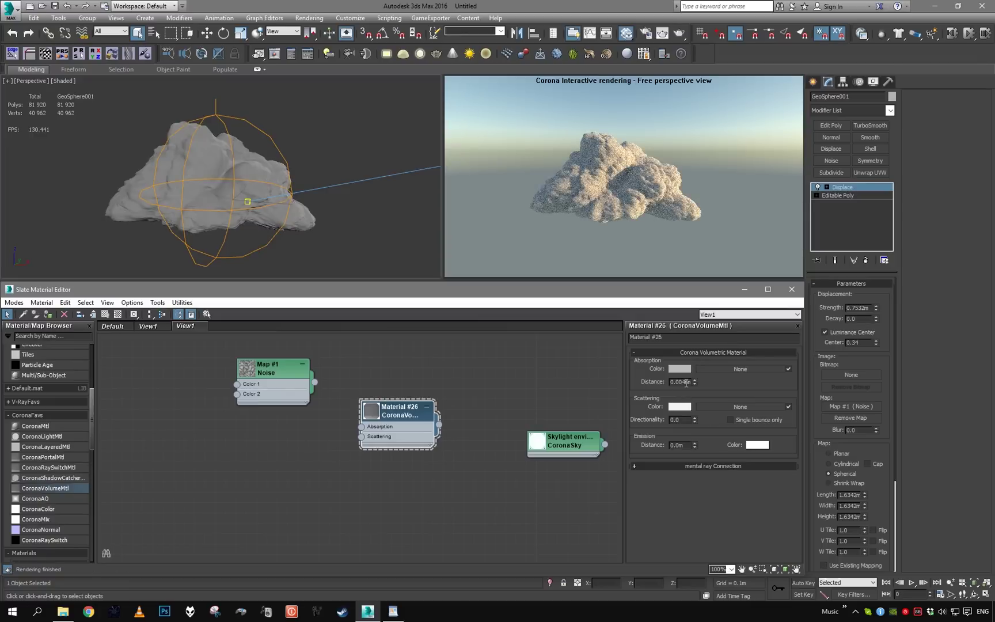
double_click(681, 382)
text(10)
key(Return)
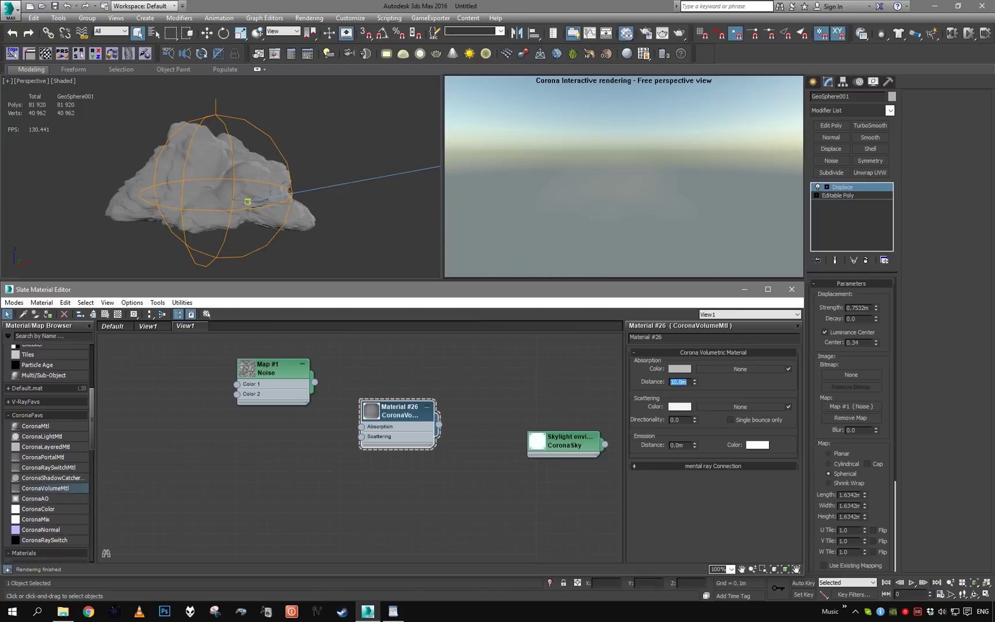
text(1)
key(Return)
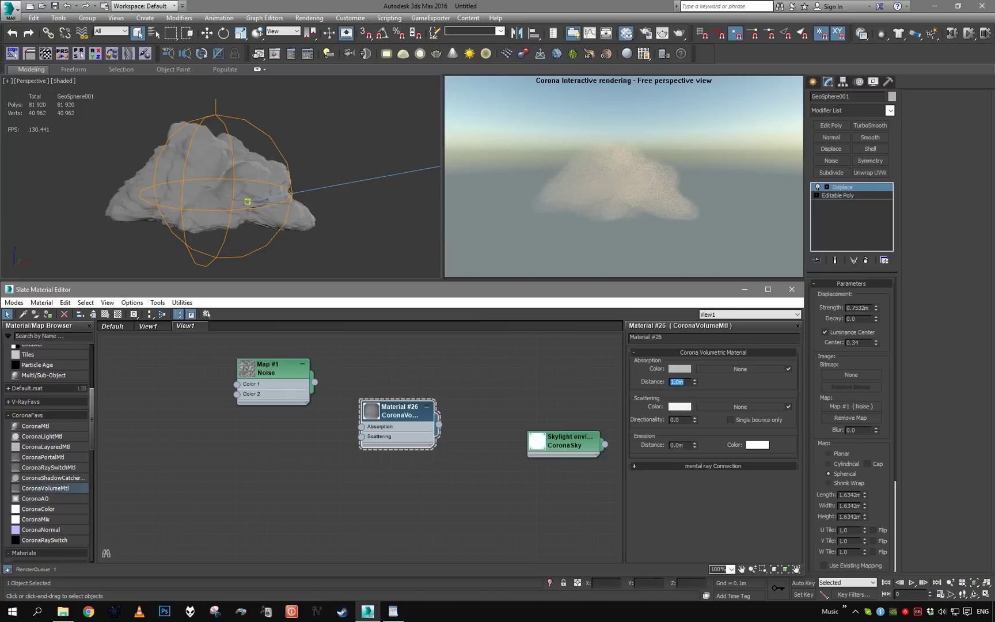
text(.5)
key(Return)
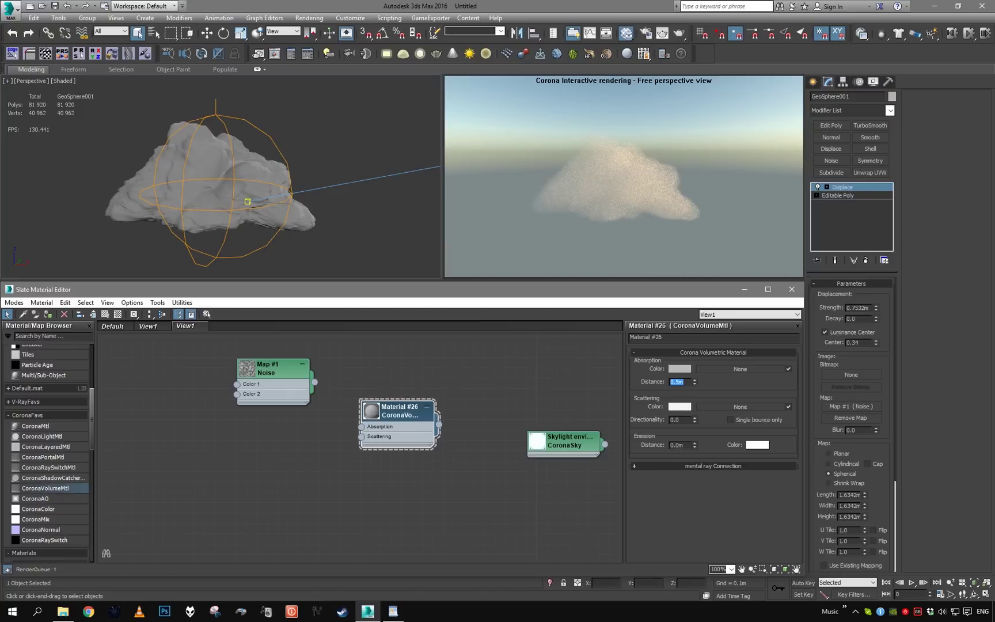
text(.1)
key(Return)
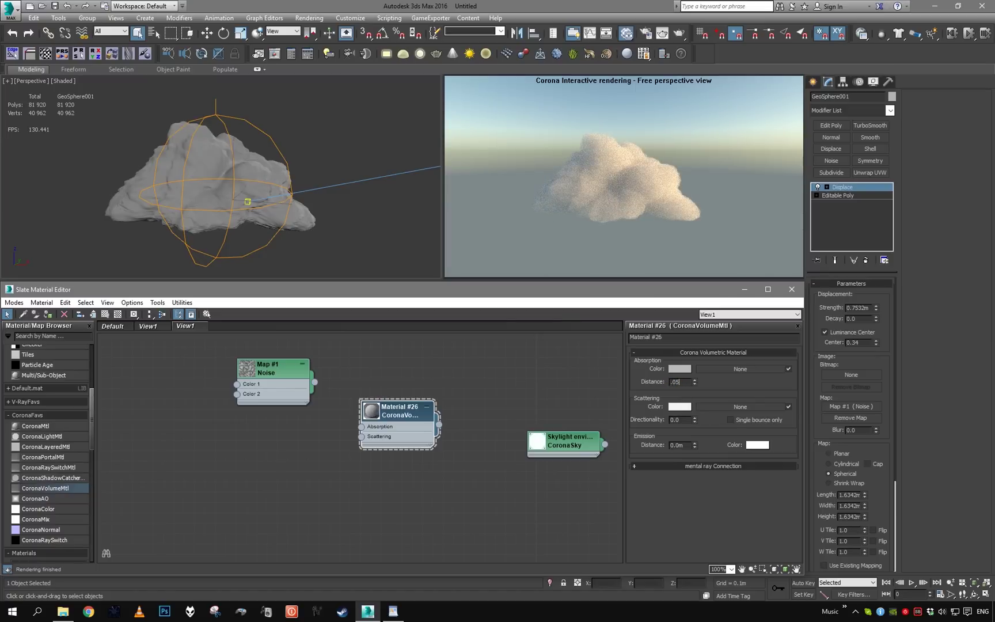
text(.05)
key(Return)
View the cloud against the sun and try a scattering directionality of about 0.46.
alt+middle_drag(341, 205, 262, 198)
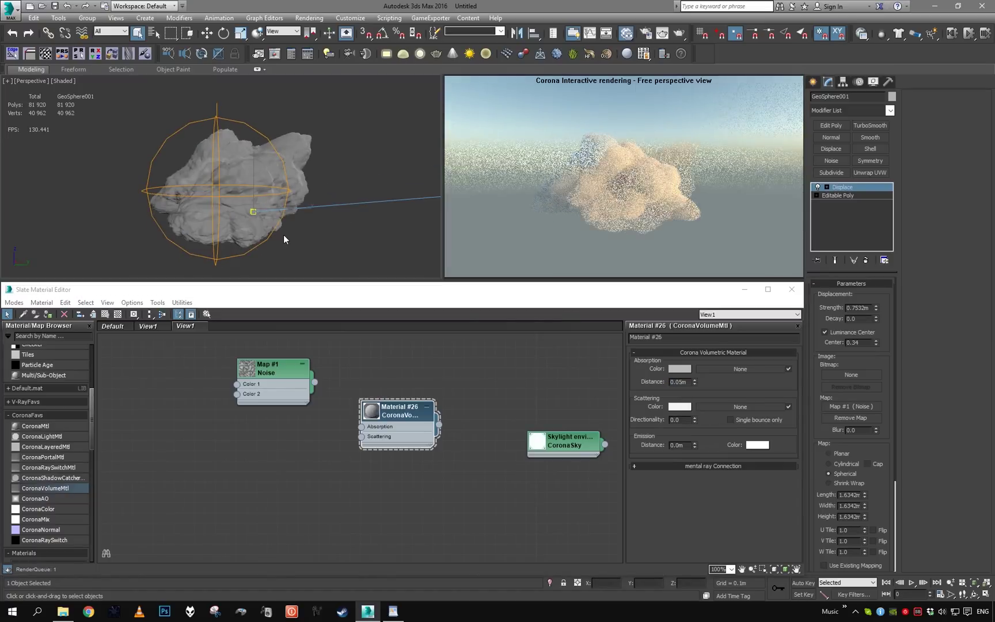
alt+middle_drag(283, 234, 272, 172)
scroll(261, 165, up, 3)
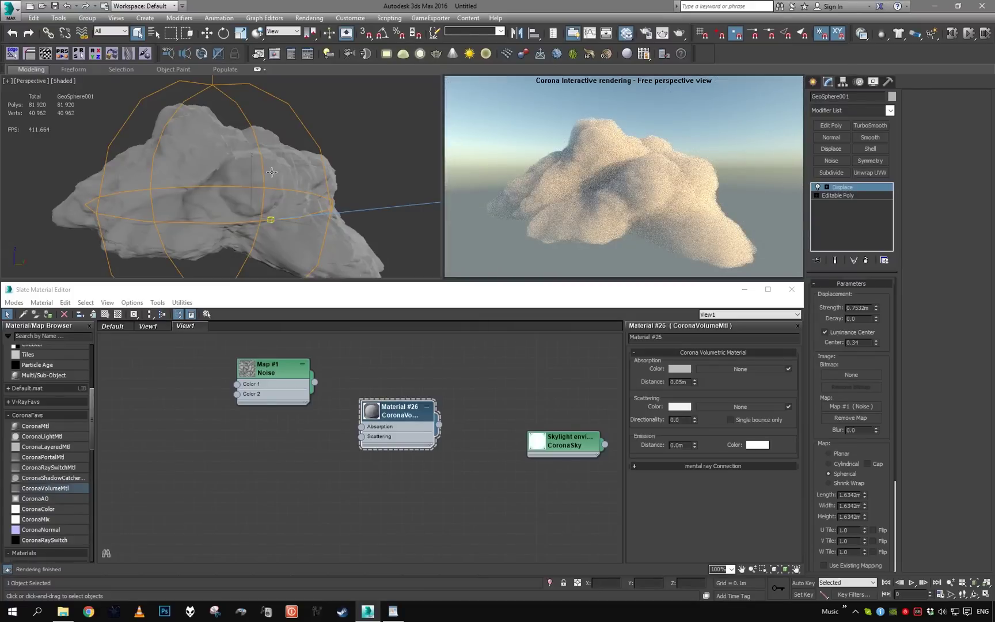
alt+middle_drag(272, 171, 319, 156)
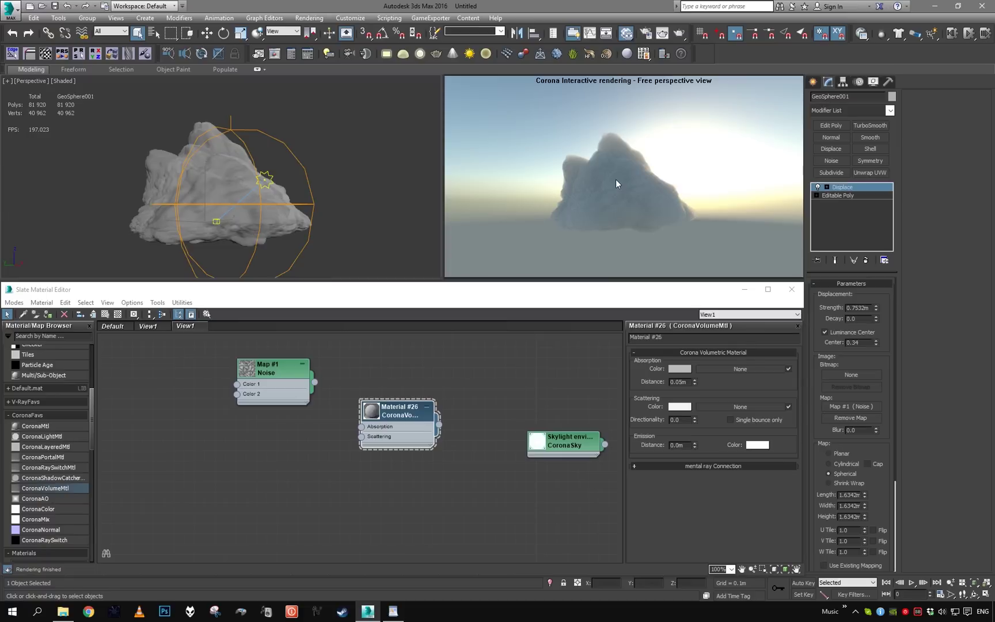
click(688, 419)
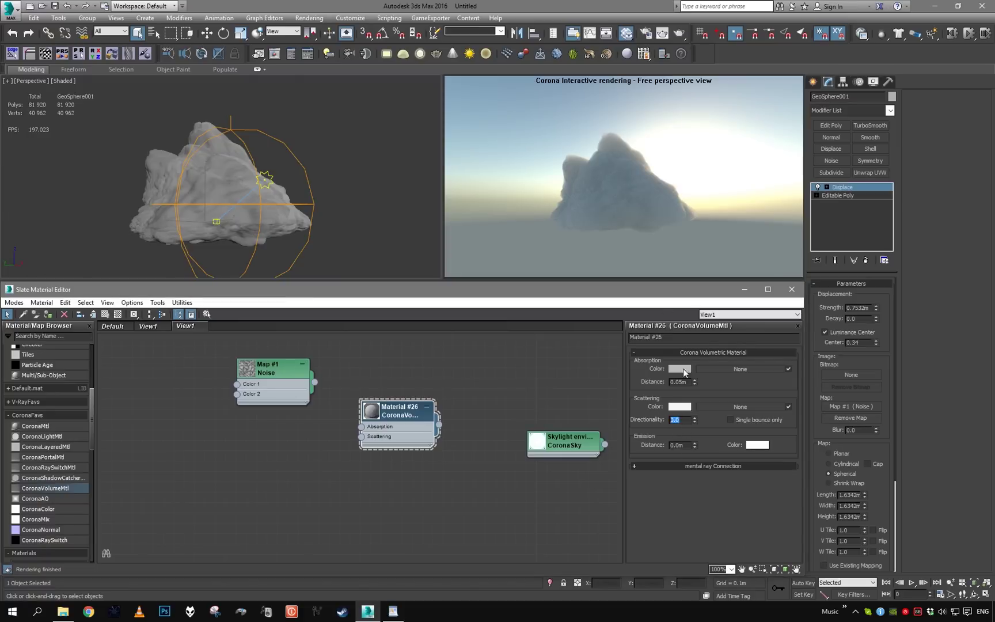
text(-0.72)
key(Return)
drag(691, 423, 690, 395)
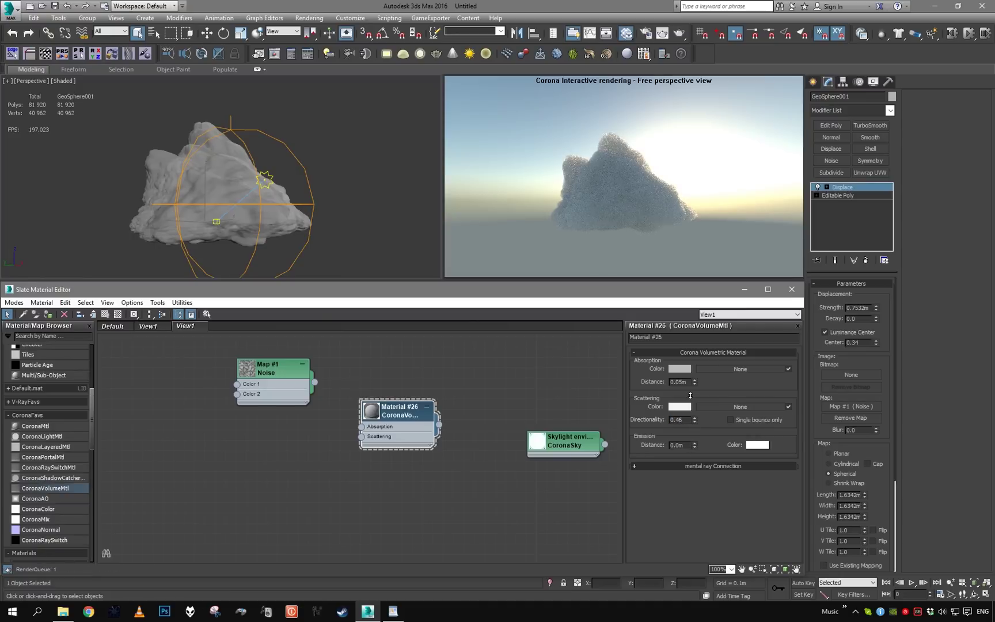
Compare the cloud from the lit and backlit sides, and set the scattering directionality to 0.5.
alt+middle_drag(329, 180, 280, 201)
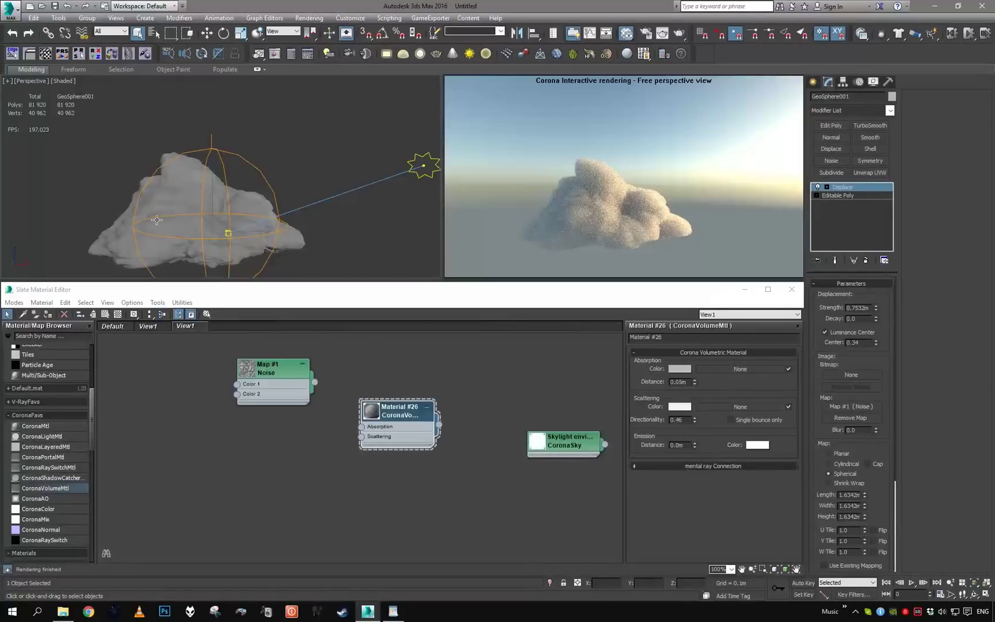
alt+middle_drag(170, 215, 221, 208)
alt+middle_drag(292, 200, 300, 190)
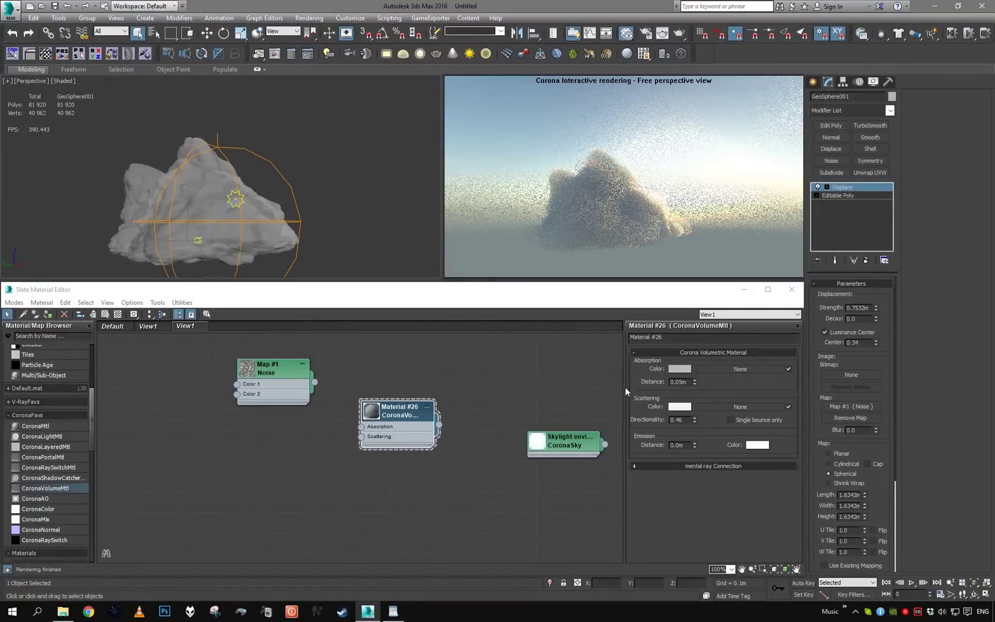
double_click(678, 420)
text(0.6)
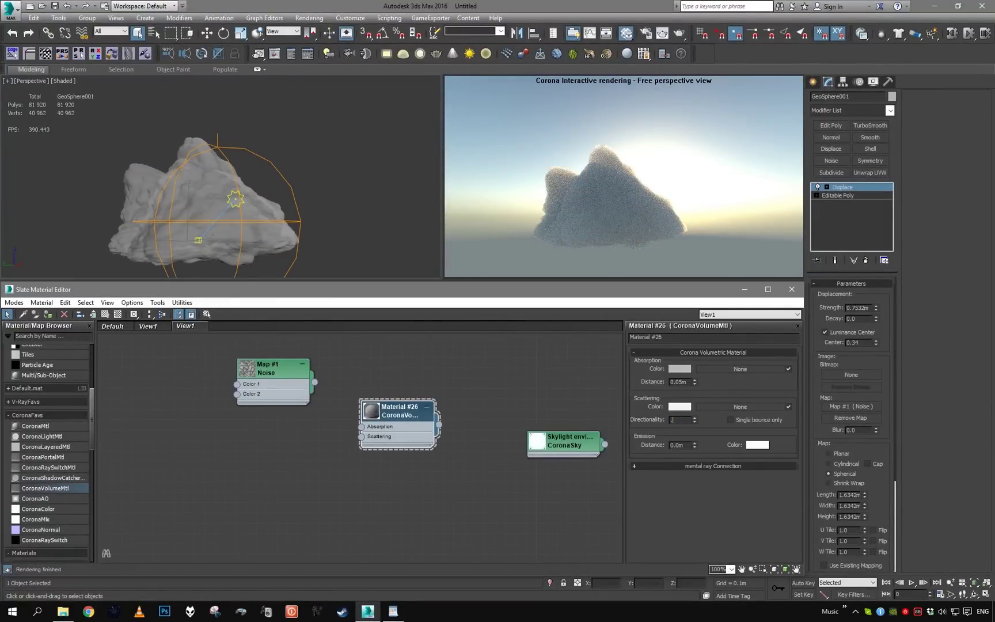
key(Return)
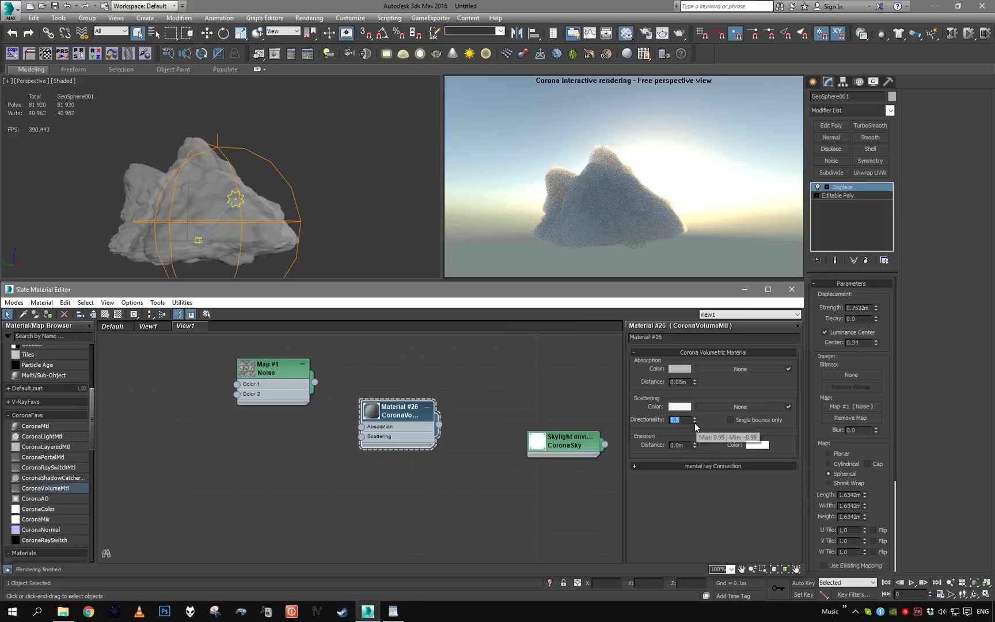
mouse_move(679, 422)
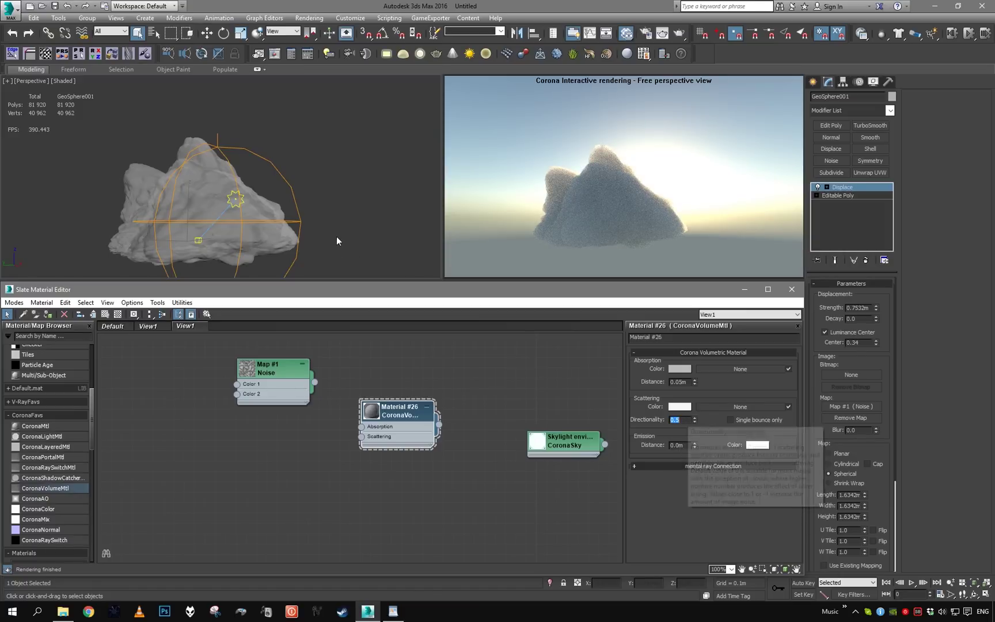
Inspect the cloud from the backlit and lit sides, and add a Corona displacement modifier to the geosphere.
key(alt)
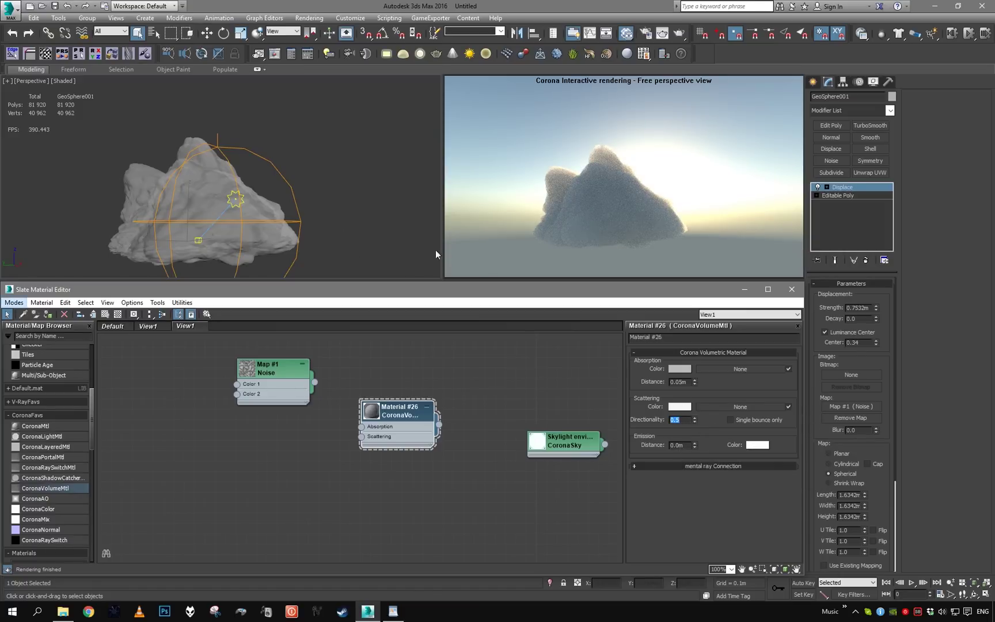
alt+middle_drag(388, 217, 402, 213)
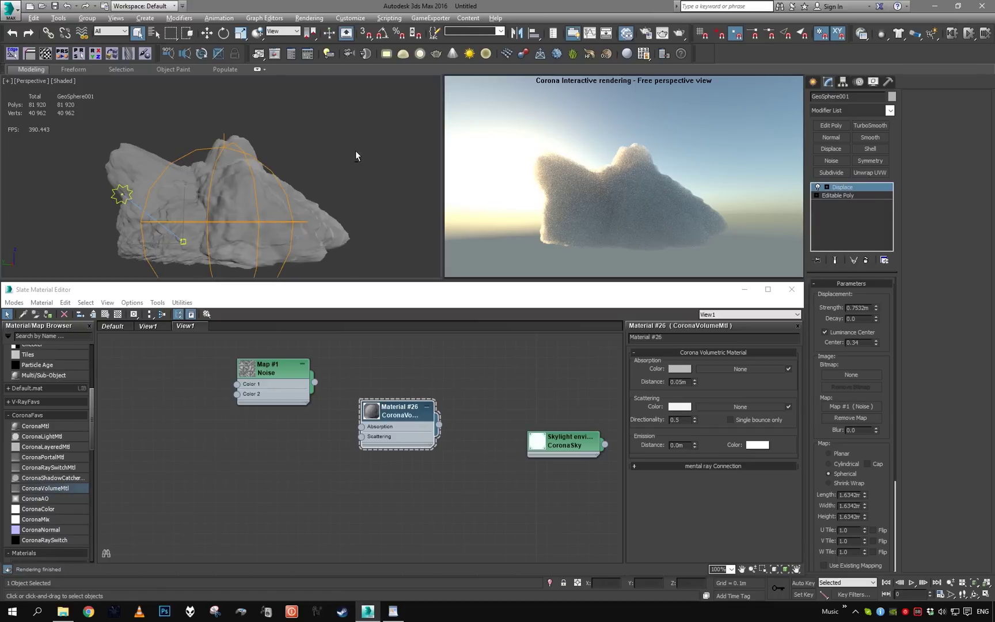
alt+middle_drag(355, 151, 251, 142)
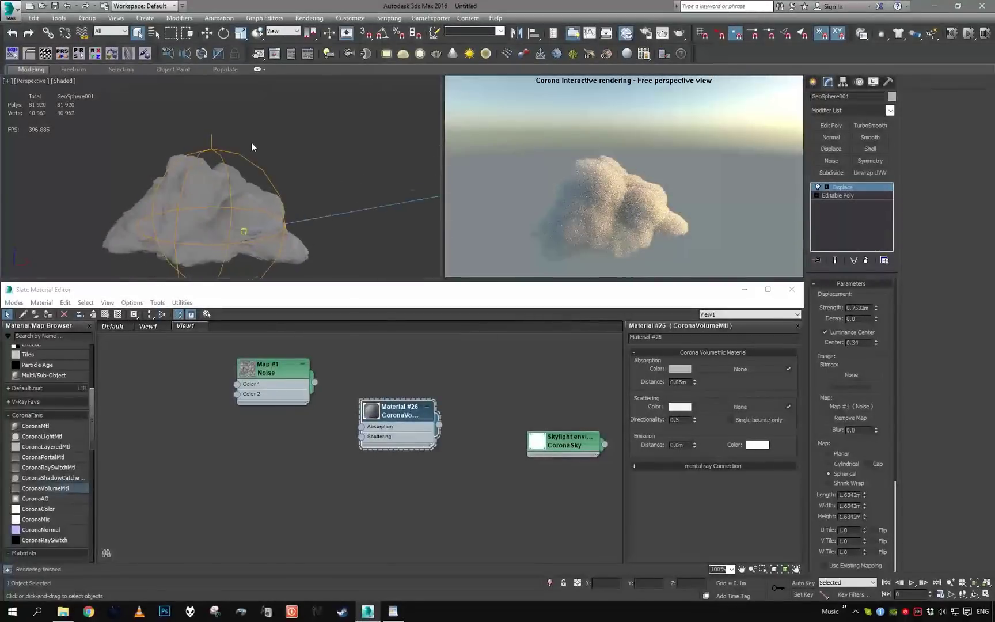
click(848, 112)
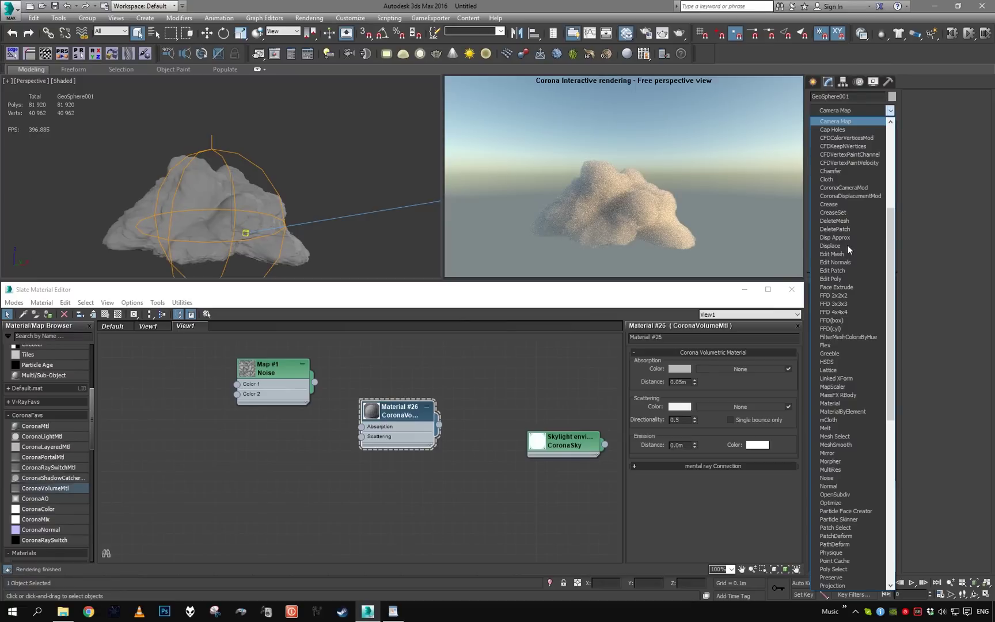
click(851, 196)
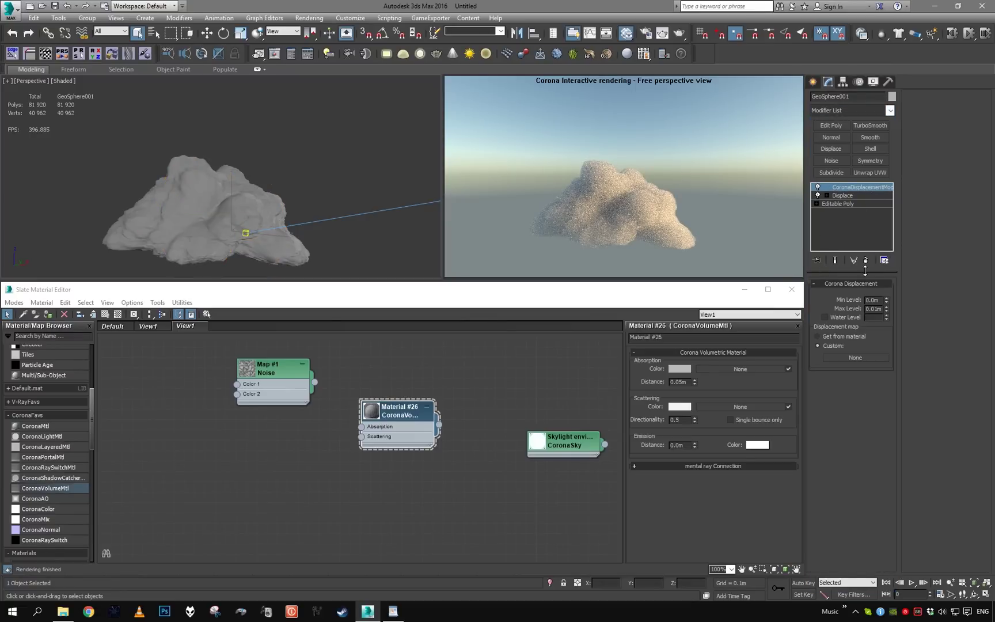
alt+middle_drag(343, 228, 343, 220)
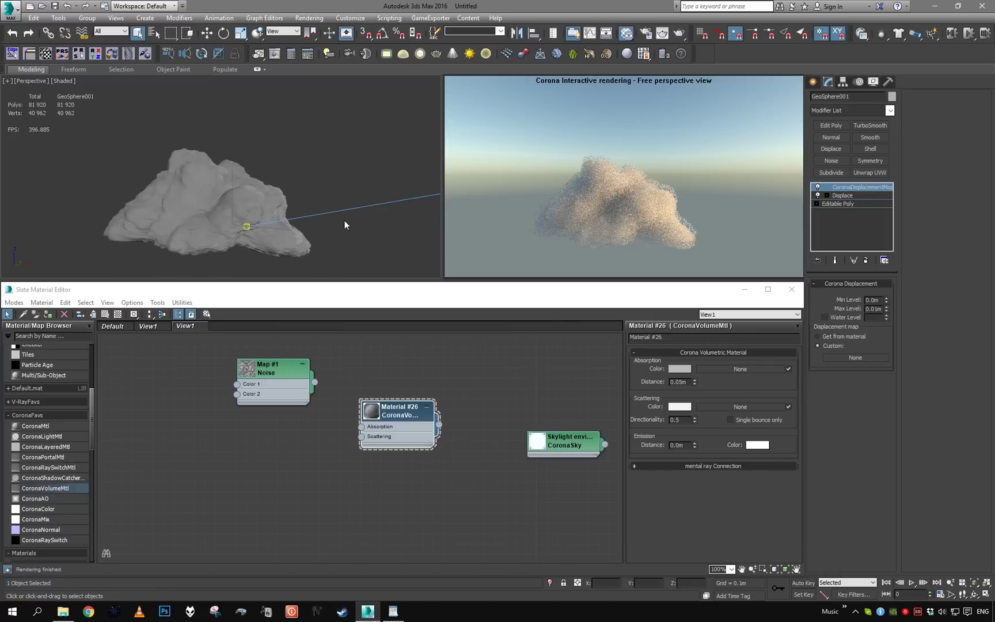
Enable Single bounce only for the volume material's scattering and view the cloud from another side.
click(411, 436)
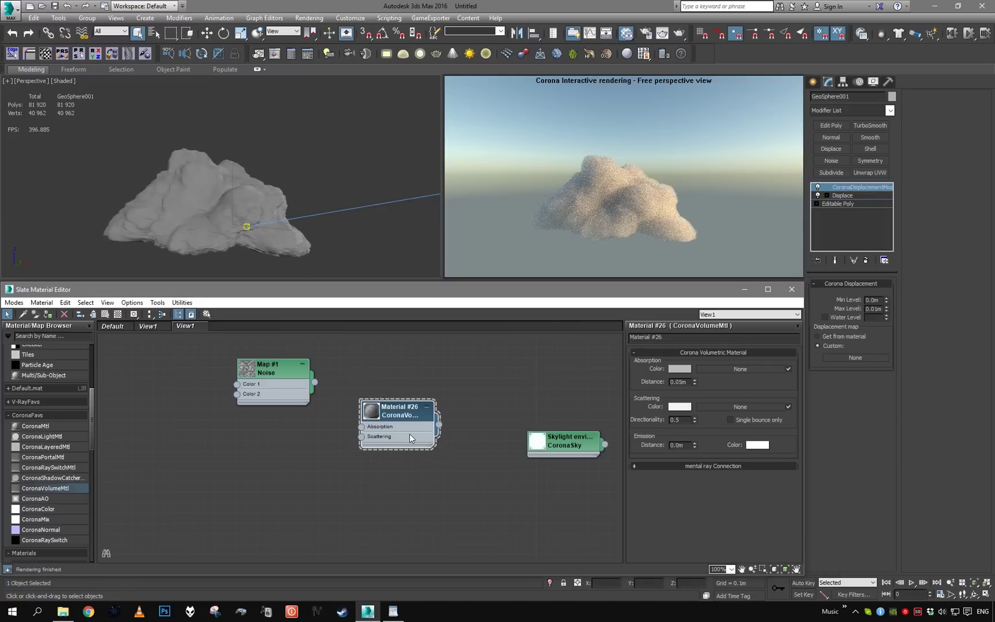
click(732, 420)
alt+middle_drag(328, 188, 281, 196)
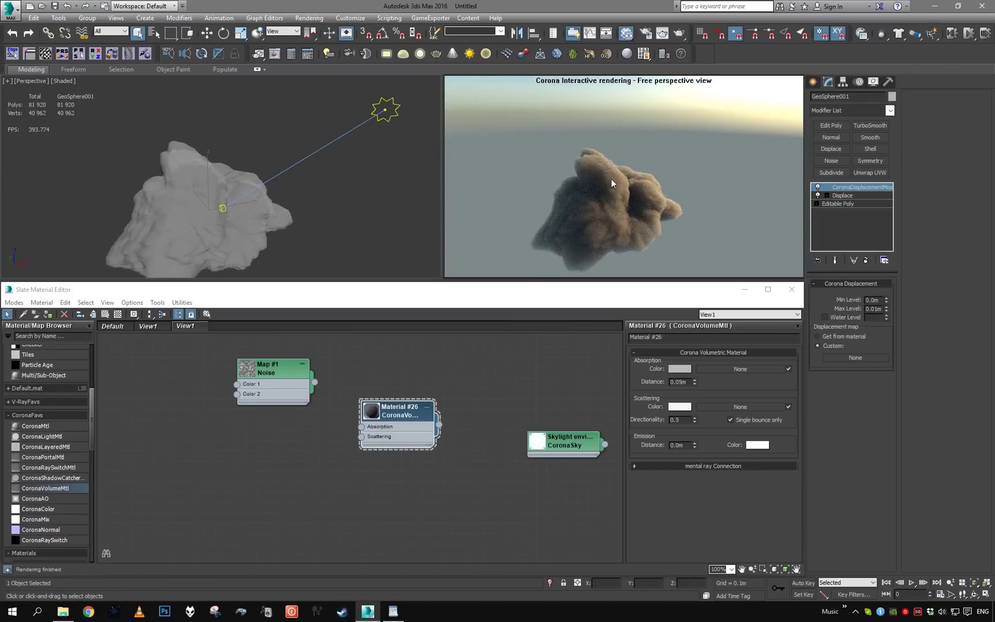
Duplicate the noise map node below the volume material and open the copy's parameters.
scroll(353, 415, up, 2)
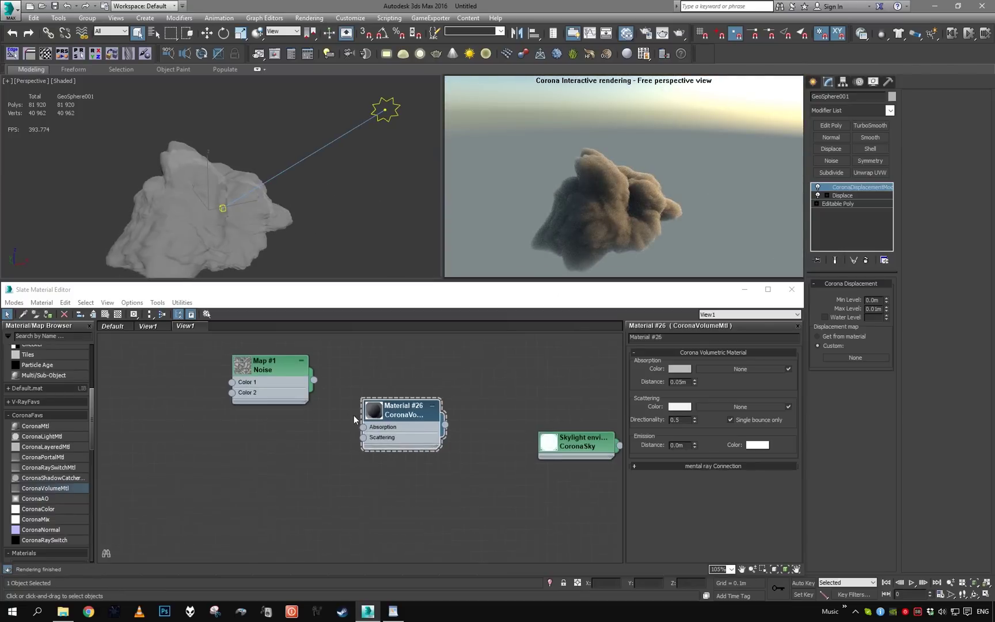
scroll(329, 409, down, 3)
middle_drag(325, 409, 294, 406)
scroll(288, 405, up, 1)
shift+drag(251, 395, 392, 501)
double_click(392, 505)
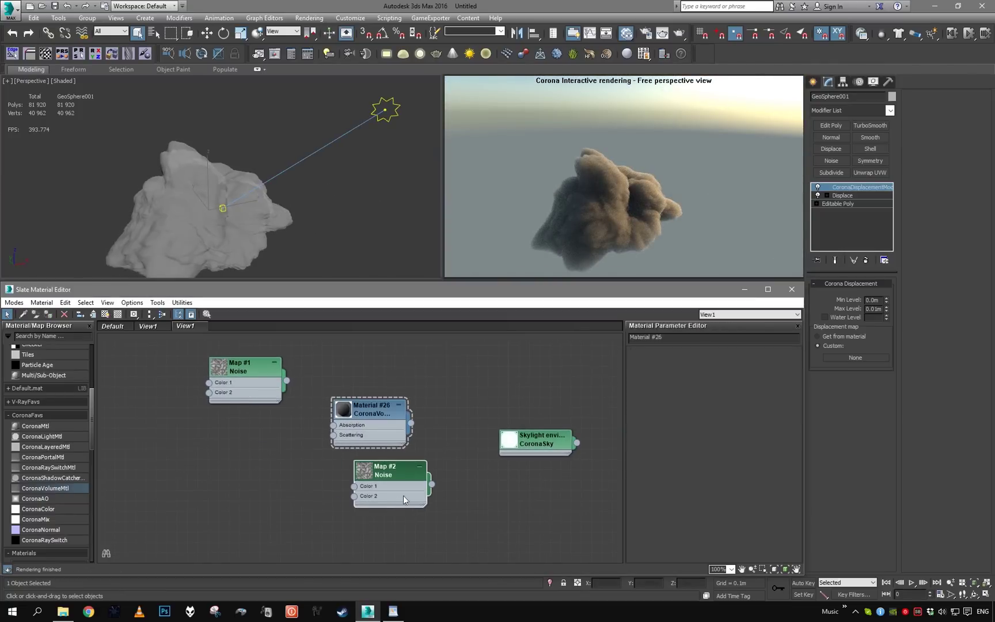
Set the copied noise map's size to 25 and assign it as the custom map of the Corona displacement.
double_click(672, 482)
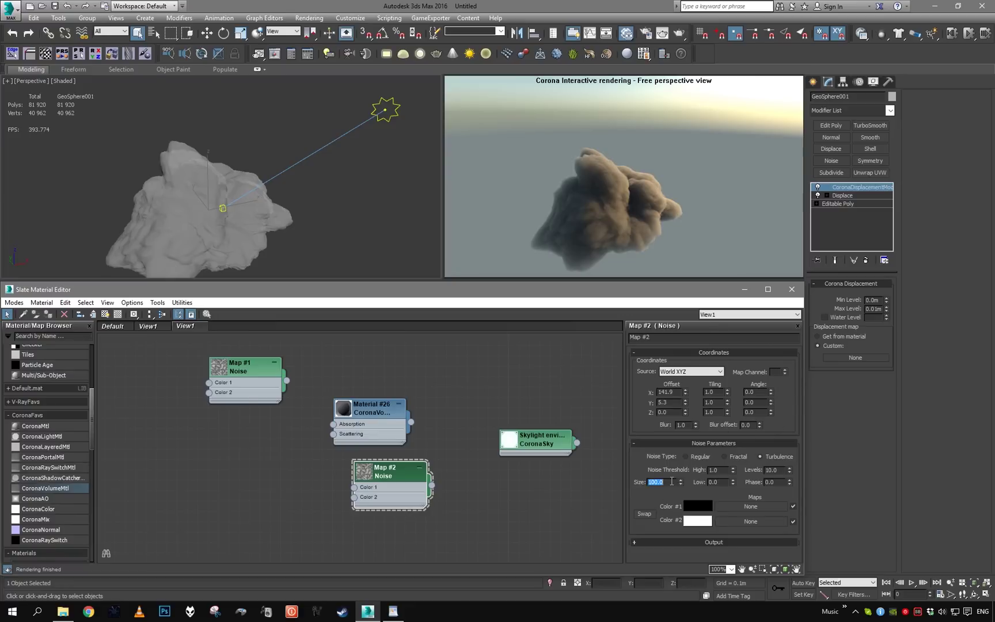
text(25)
key(Return)
drag(432, 484, 855, 358)
click(513, 327)
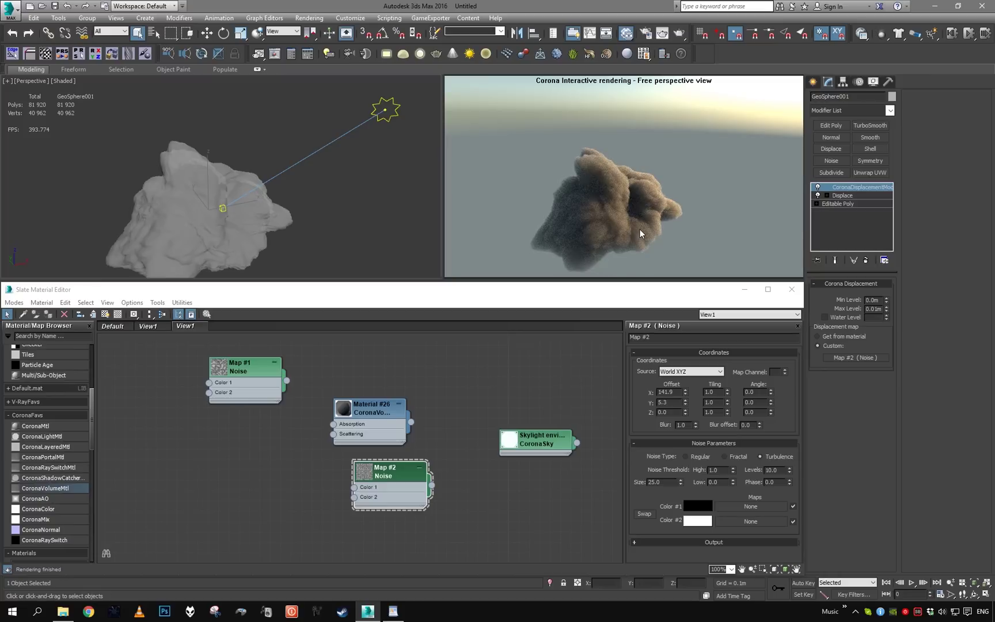
Try maximum displacement levels of 0.1 and 0.2 m with a minimum level of -0.1 m.
scroll(334, 186, up, 4)
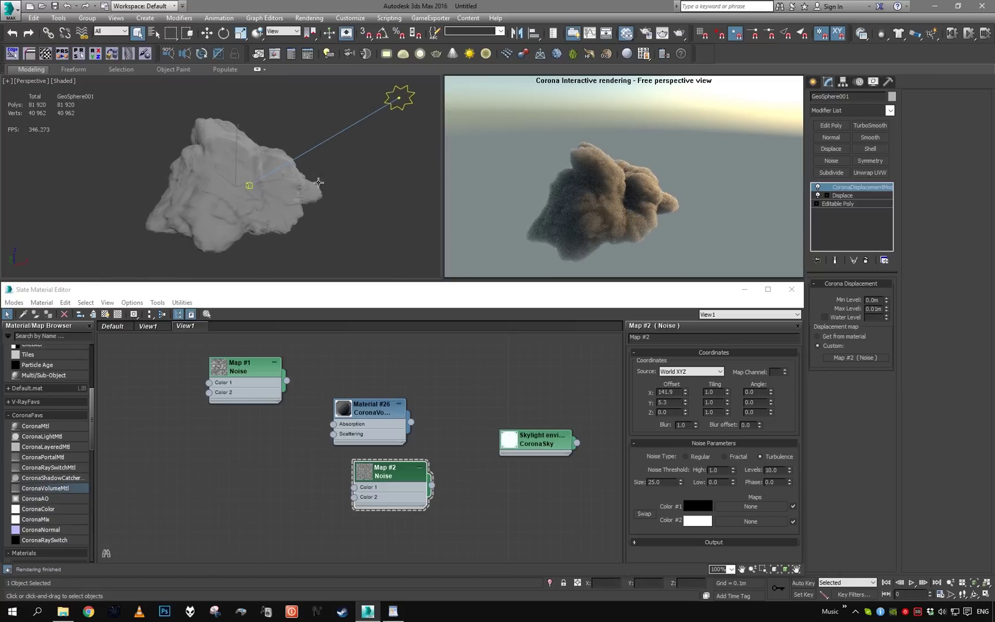
scroll(317, 186, down, 4)
double_click(874, 308)
text(0.1)
key(Return)
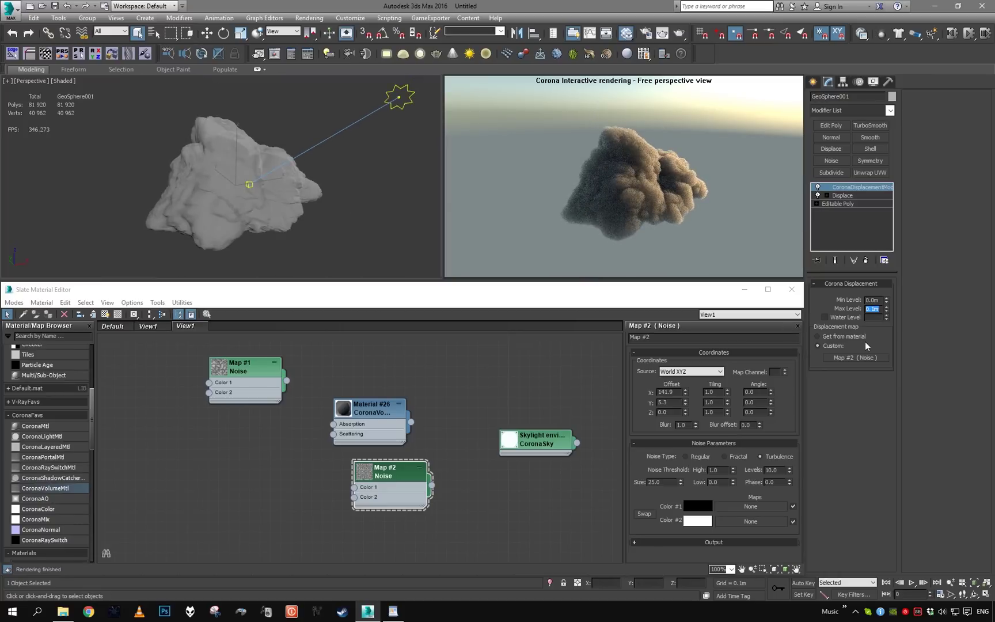
double_click(878, 299)
double_click(882, 308)
text(0.2)
key(Return)
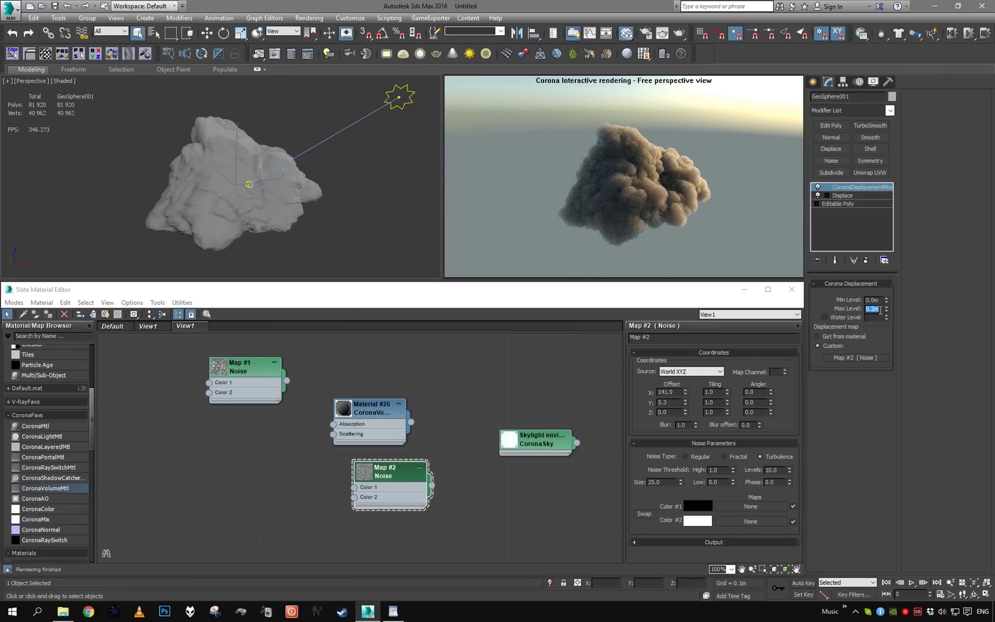
double_click(878, 299)
text(-0.1)
key(Return)
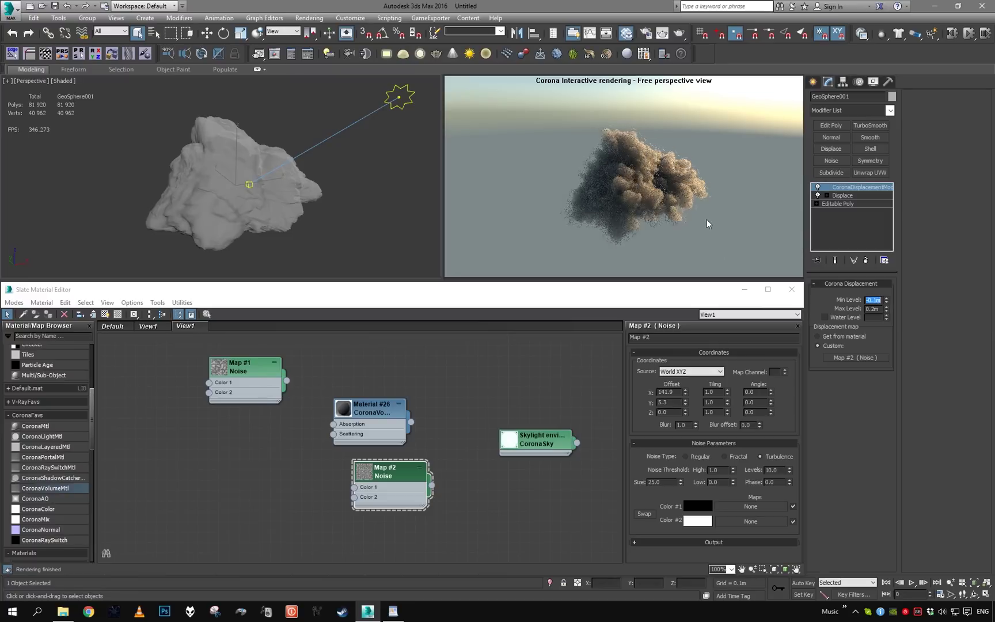
View the cloud from its lit side and set the copied noise map's size to 10.
alt+middle_drag(310, 172, 286, 164)
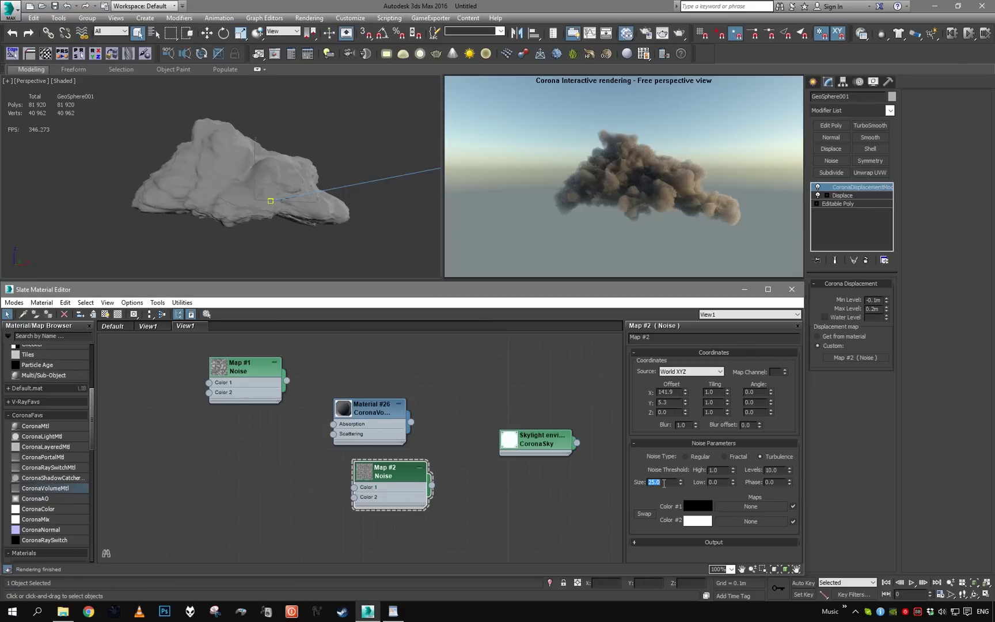
text(10)
key(Return)
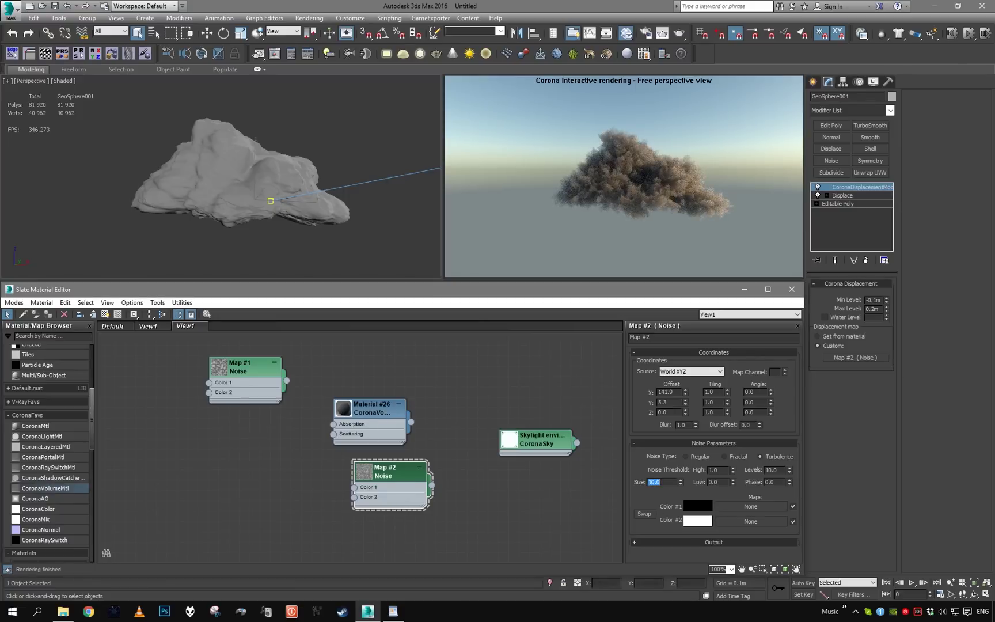
Set the Corona displacement's maximum level to 0.1 m and its minimum level to -0.05 m.
scroll(296, 152, up, 3)
alt+middle_drag(296, 153, 324, 163)
scroll(324, 162, down, 3)
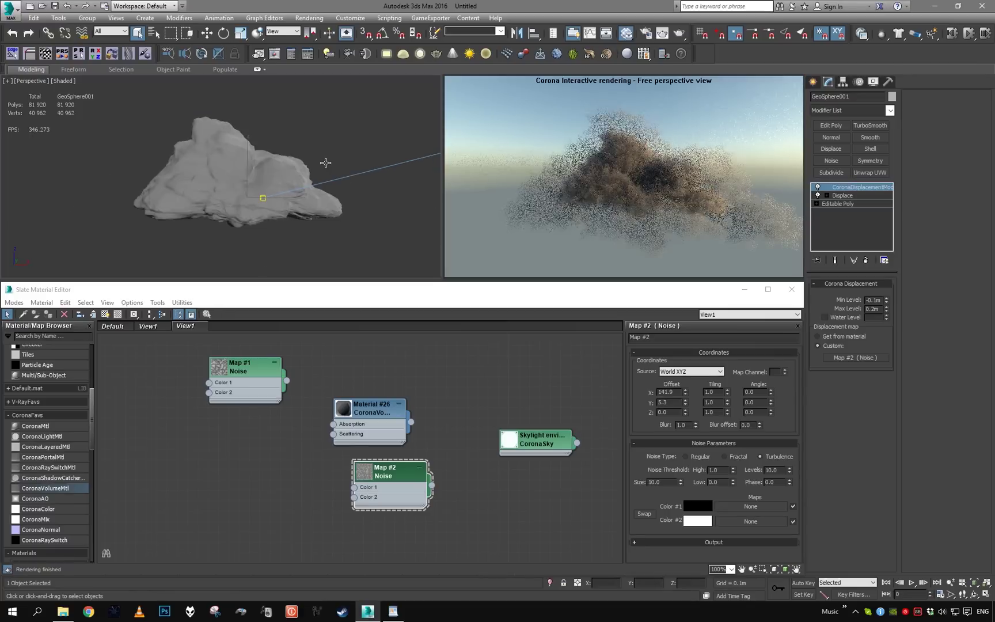
drag(881, 309, 811, 311)
text(0.1)
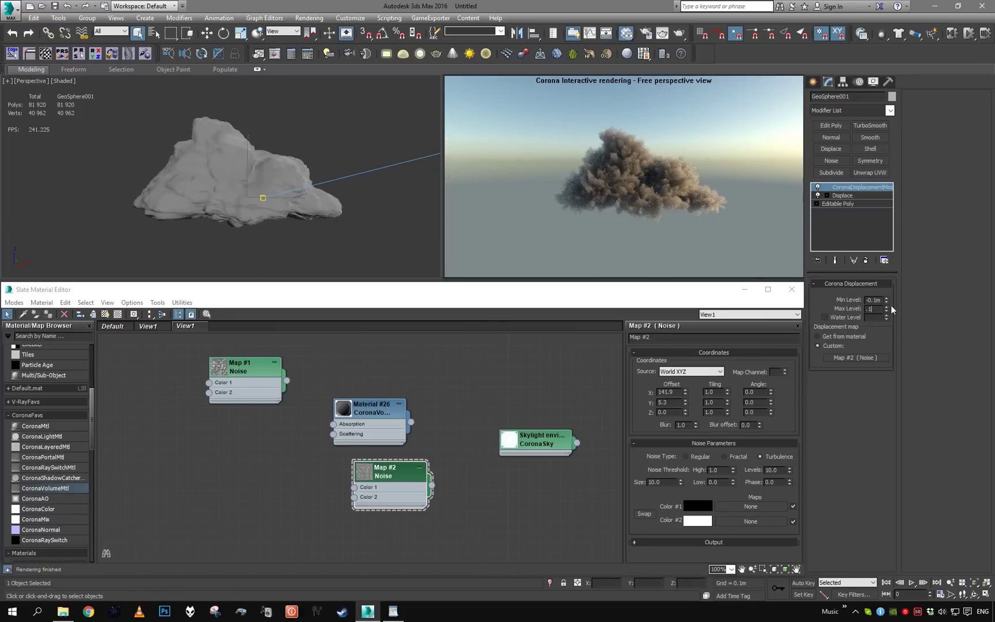
key(Return)
click(883, 300)
key(BackSpace)
key(BackSpace)
text(05)
key(Return)
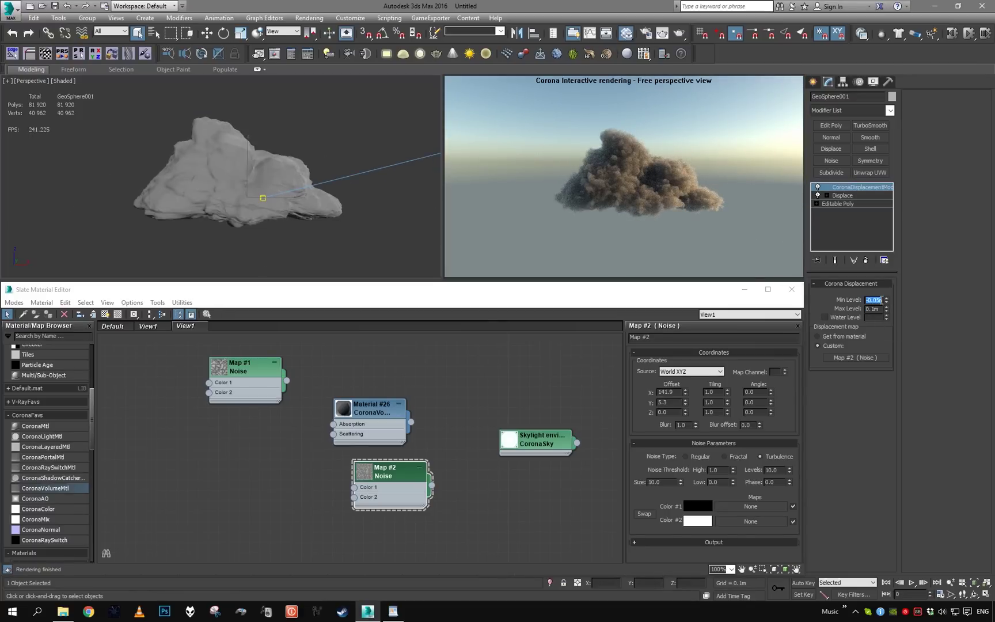
Try the Fractal noise type on the copied noise map, and return it to Turbulence.
click(737, 457)
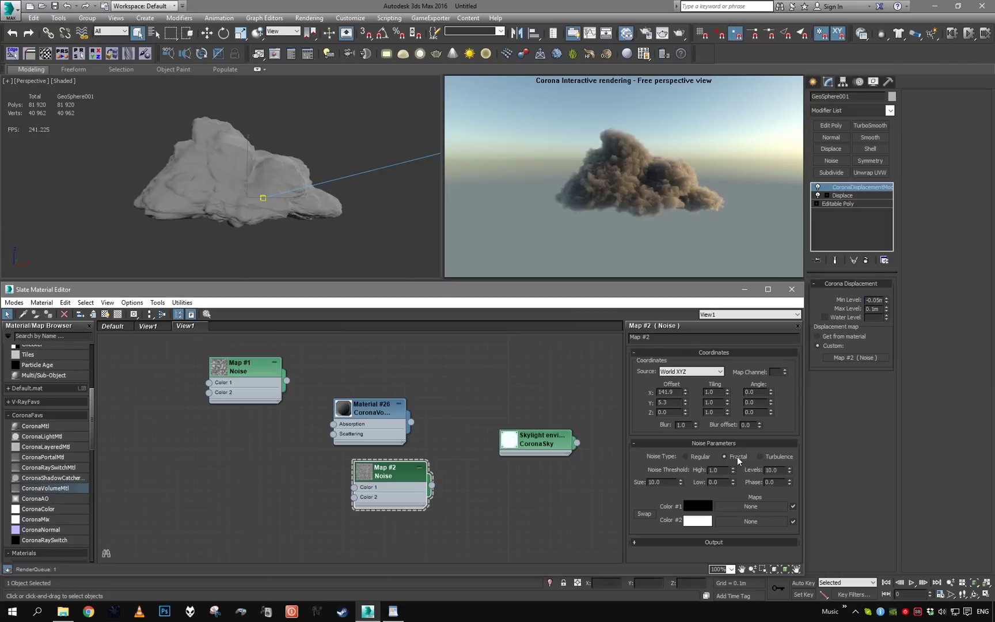
click(773, 456)
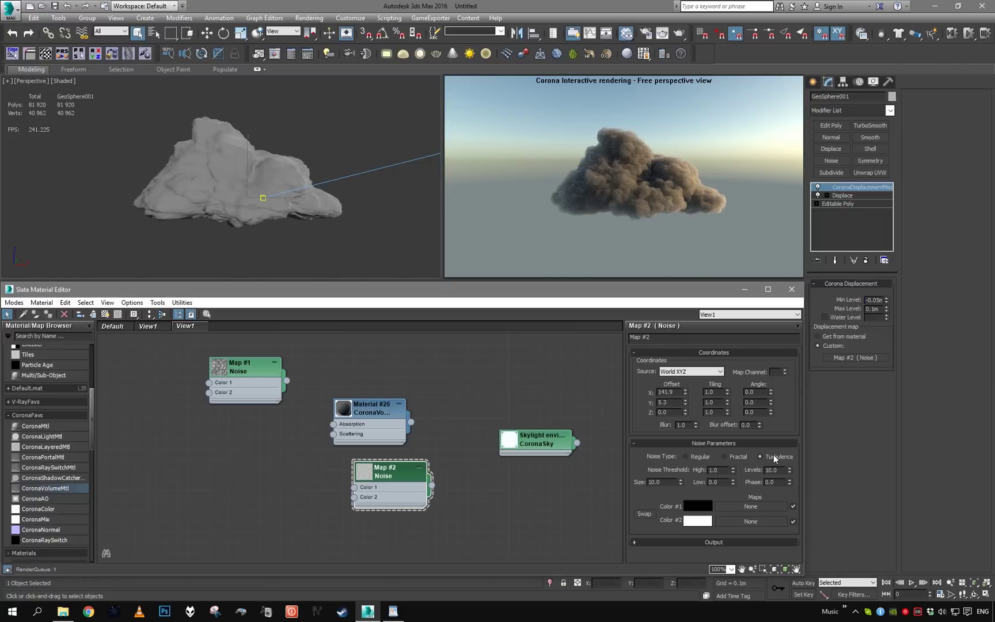
Enable the copied noise map's output color map and bend its curve slightly upward with a Bezier handle on the end point.
click(710, 544)
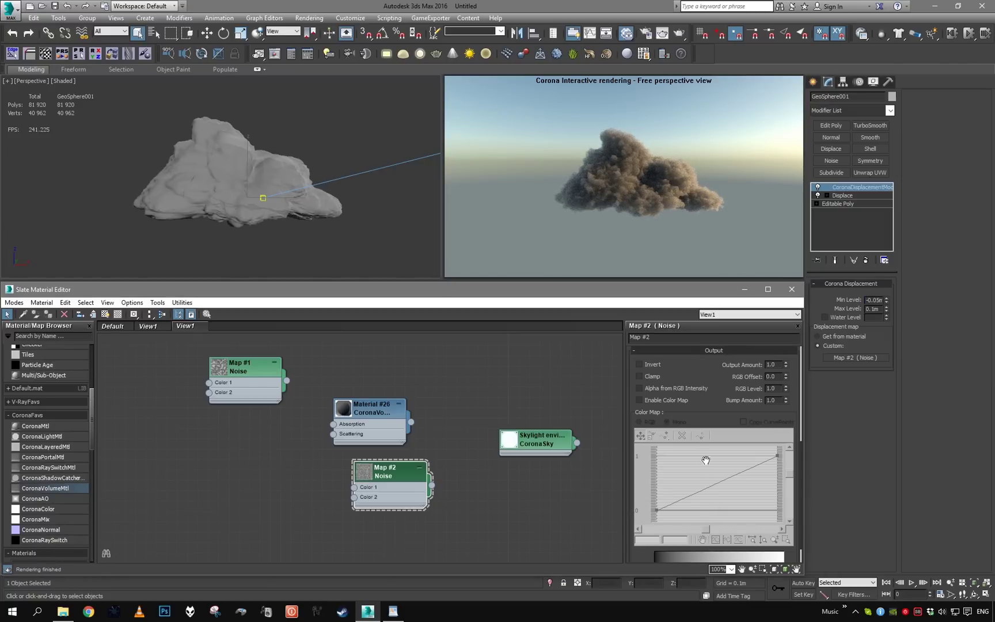
right_click(773, 457)
click(795, 490)
drag(744, 473, 772, 507)
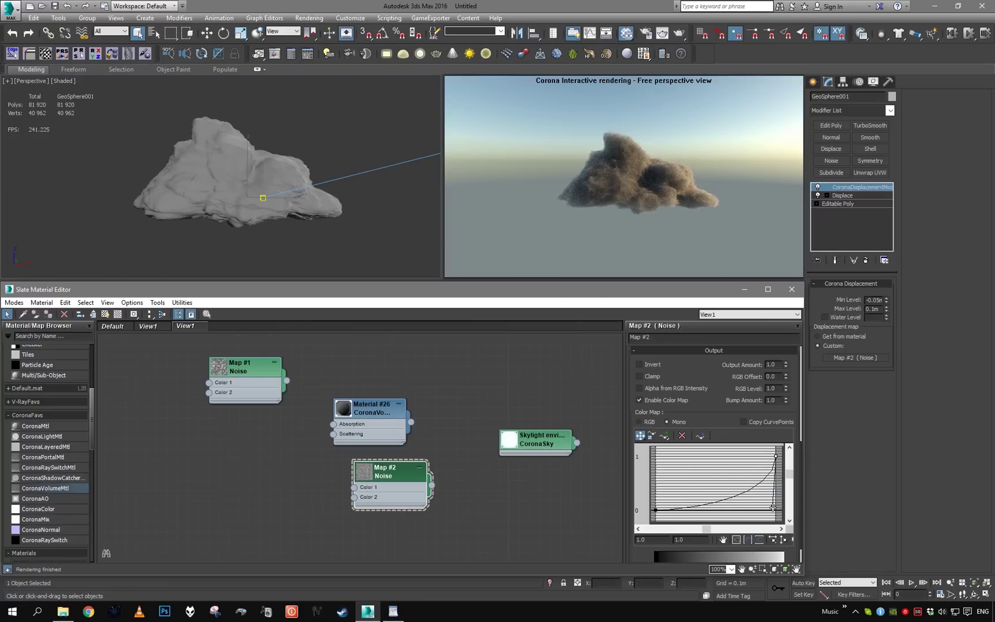
drag(772, 506, 701, 474)
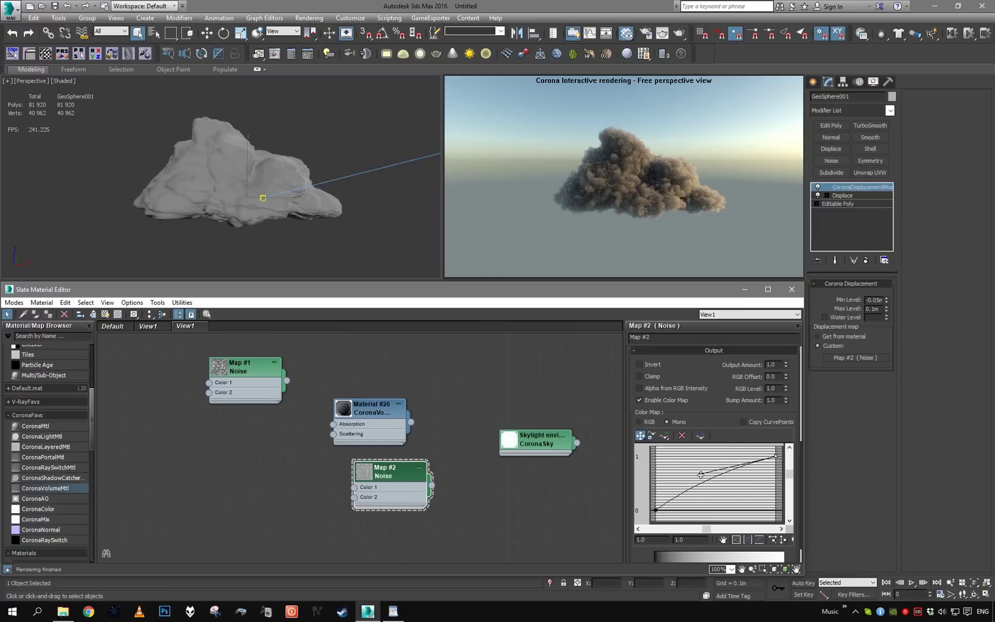
Set the Corona displacement's maximum level to 0.06 m and its minimum level to -0.03 m.
click(887, 308)
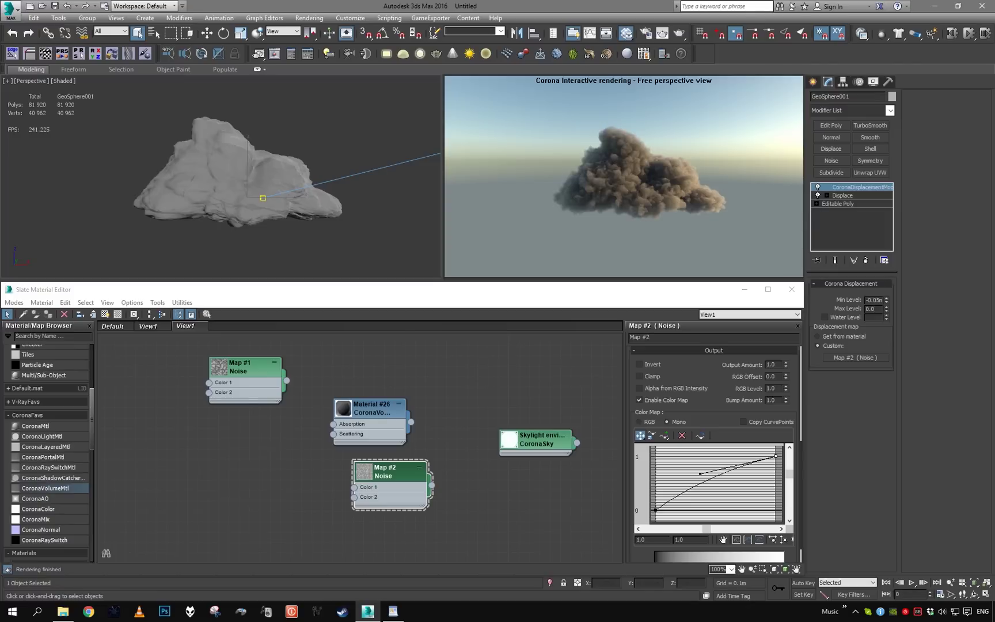
text(0.06)
key(Return)
double_click(881, 299)
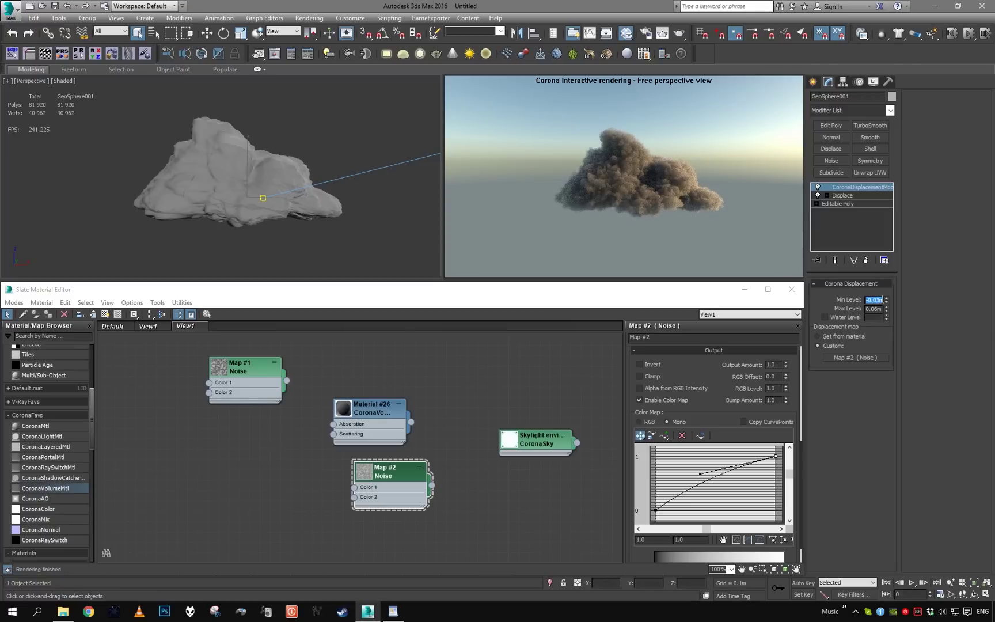
alt+middle_drag(352, 190, 324, 177)
scroll(324, 175, down, 3)
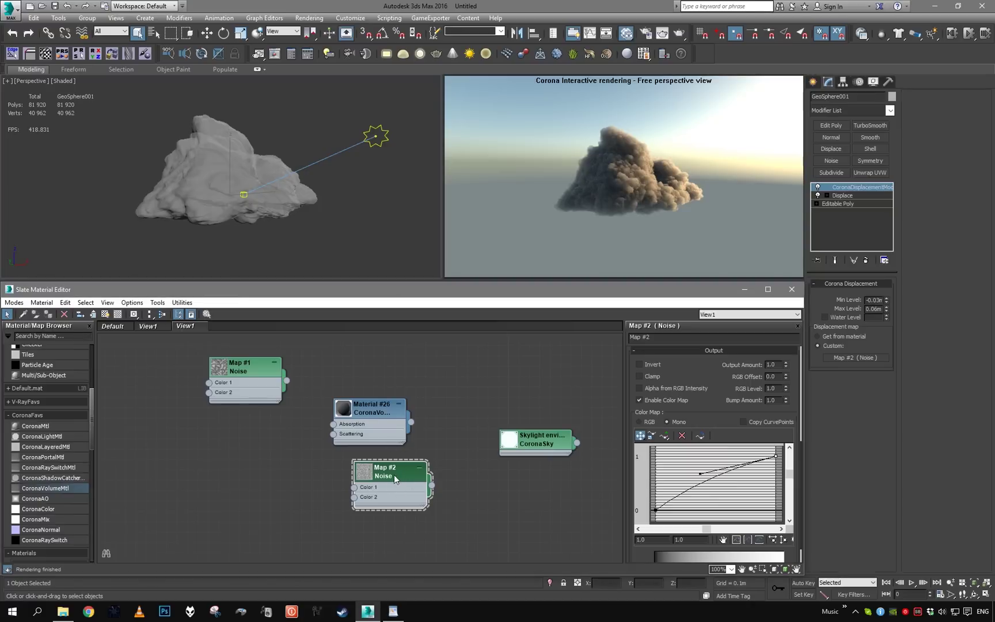
Turn off Single bounce only on the volume material, set its absorption distance to 0.1 m, and check the cloud from several sides.
double_click(393, 442)
click(749, 421)
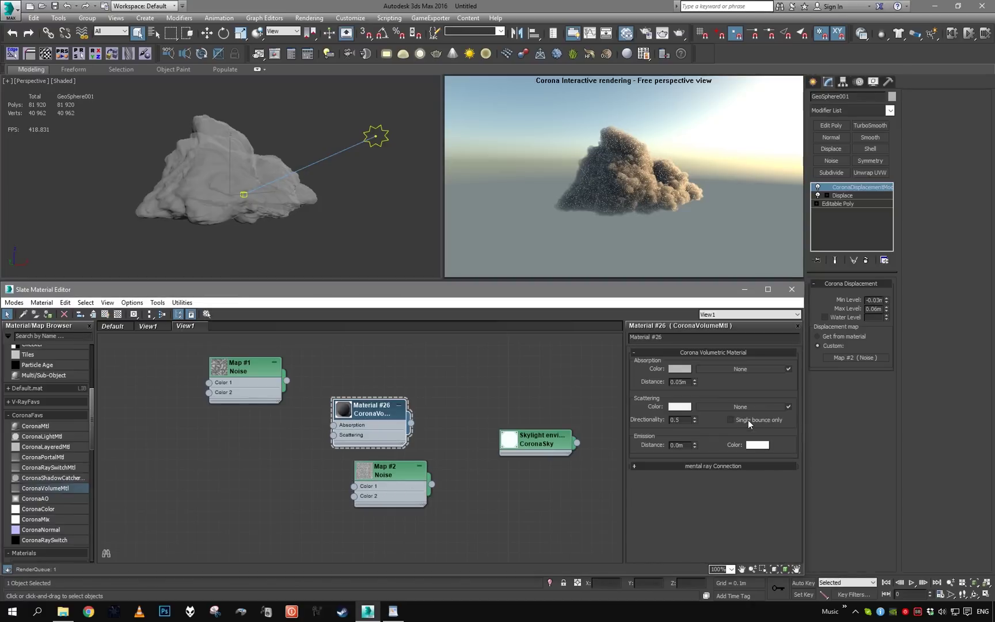
alt+middle_drag(346, 166, 314, 160)
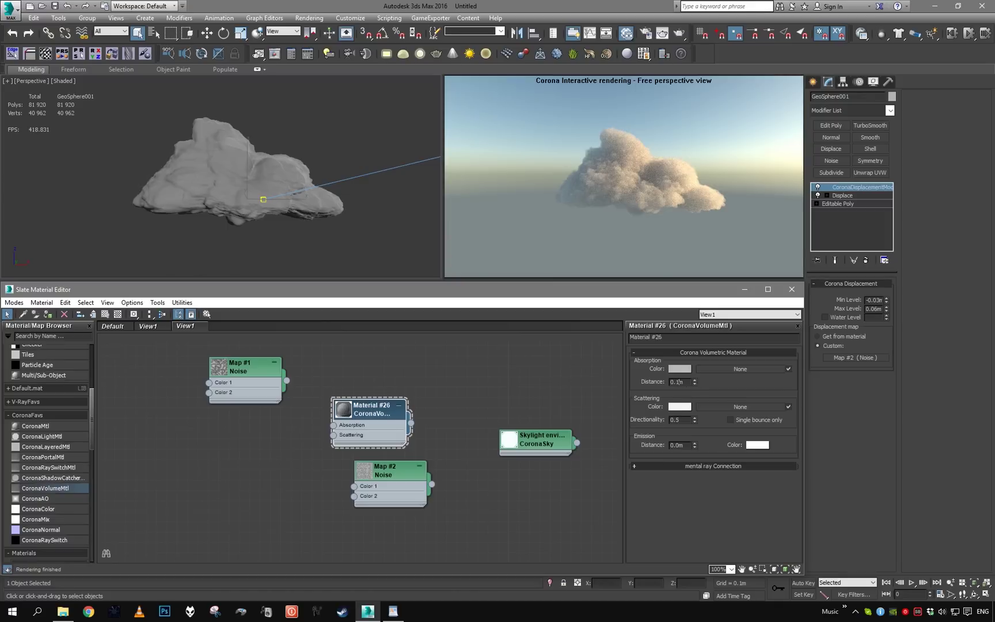
key(Return)
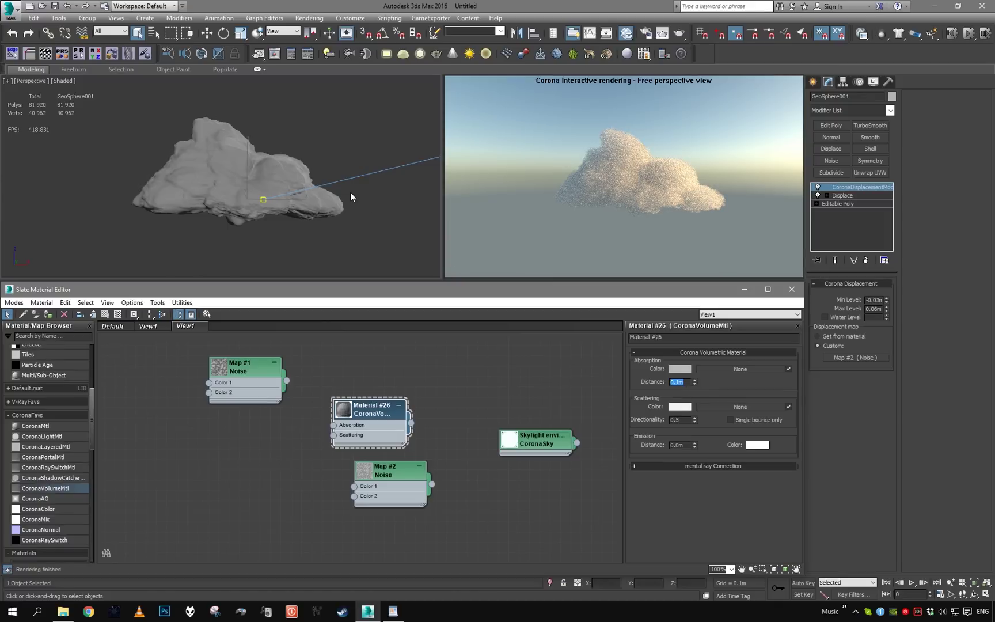
alt+middle_drag(350, 194, 406, 202)
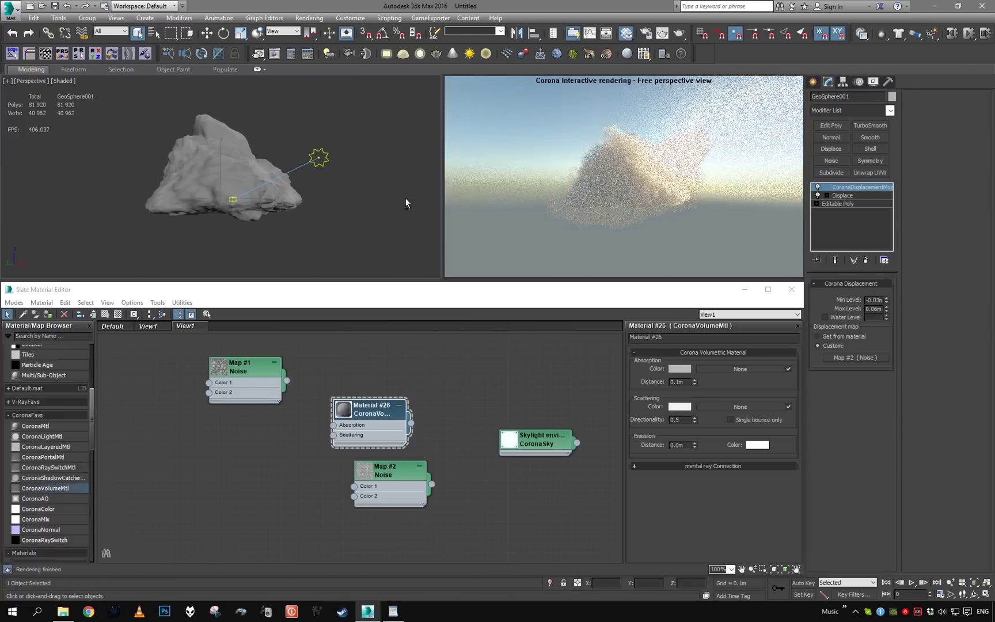
alt+middle_drag(326, 191, 363, 186)
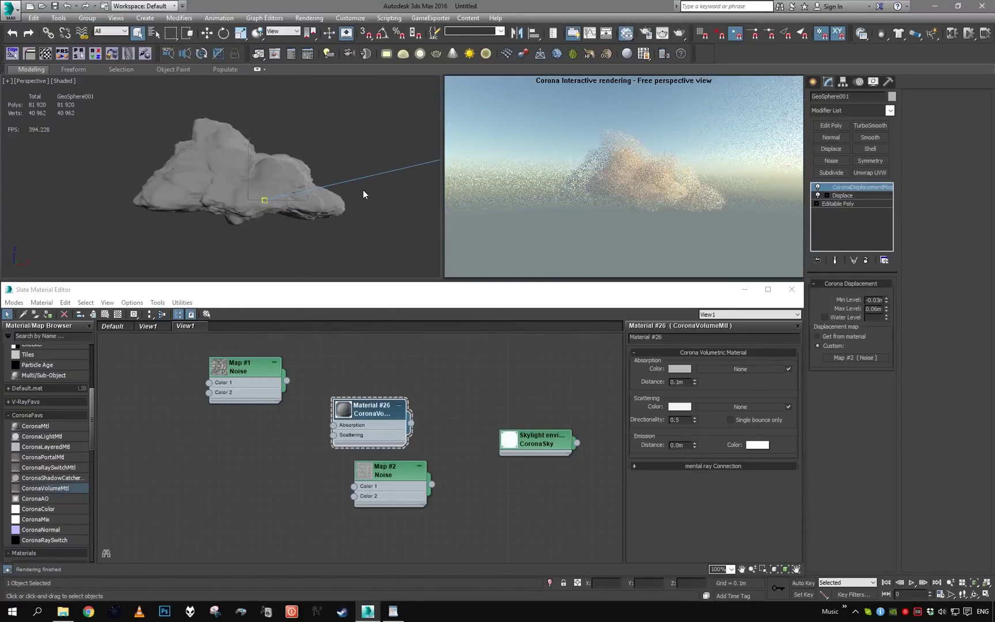
alt+middle_drag(396, 229, 389, 228)
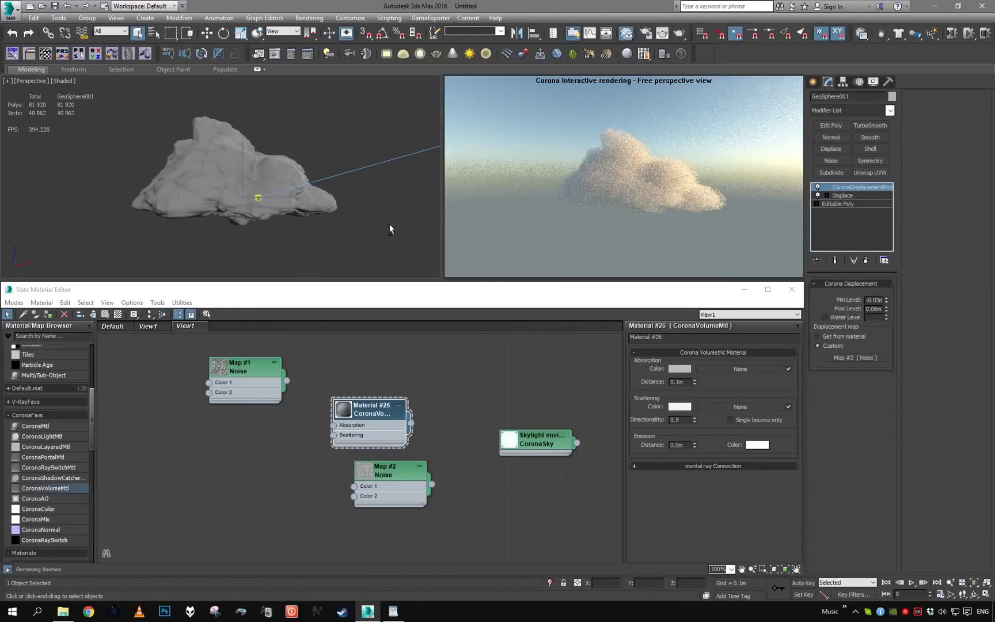
Set the volume material's absorption distance to 0.075 m and check the cloud from a lower angle.
click(679, 381)
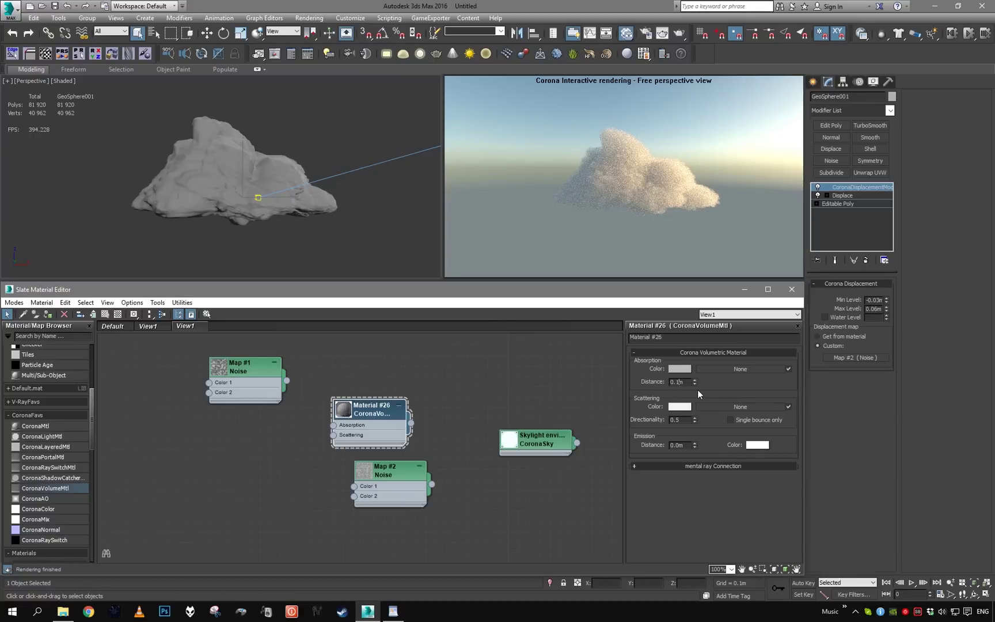
key(BackSpace)
text(075)
key(Return)
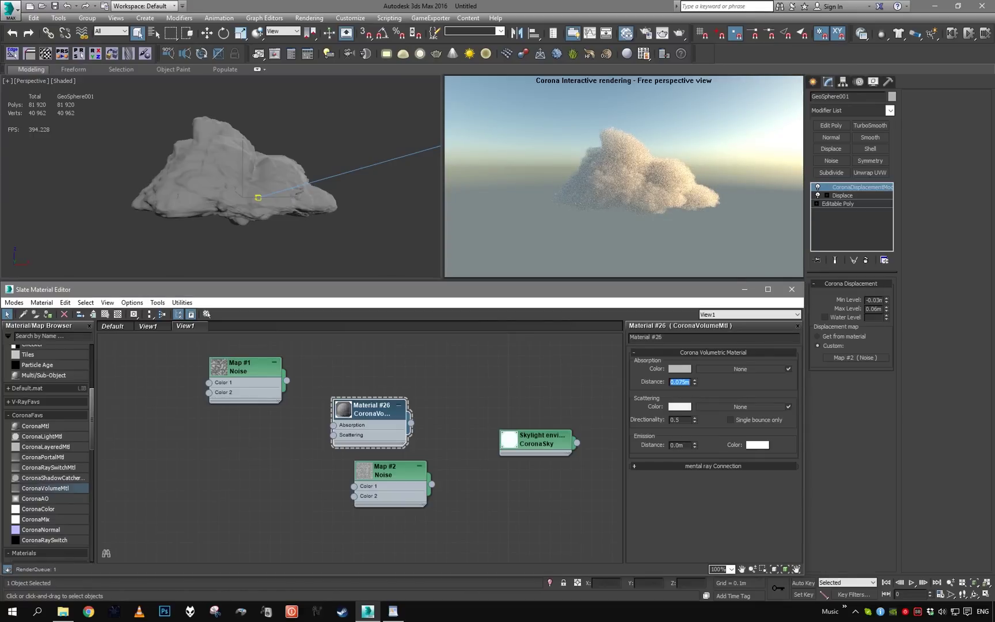
alt+middle_drag(350, 198, 354, 249)
scroll(340, 249, down, 6)
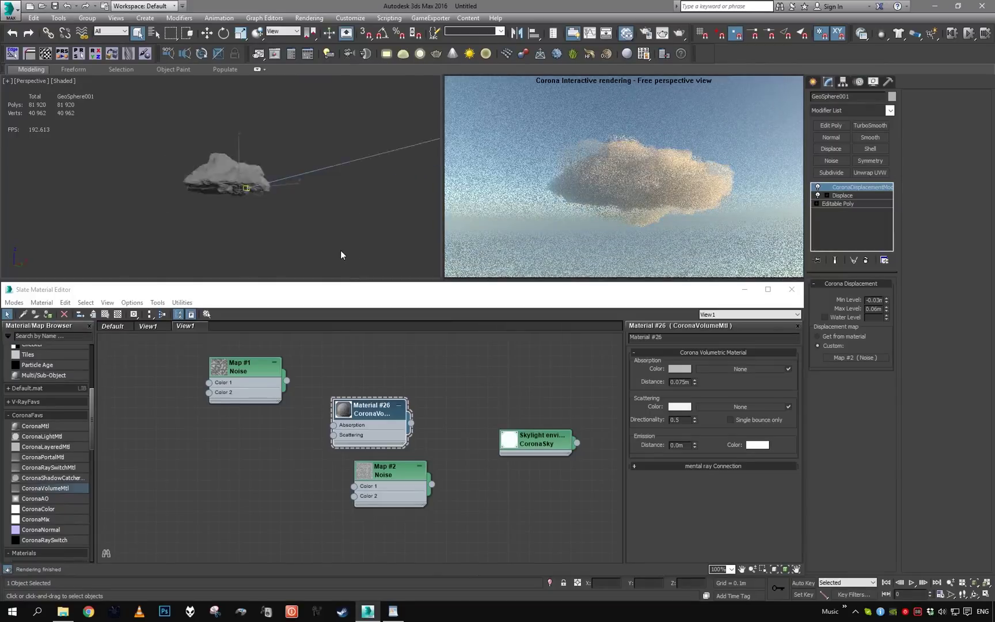
Select the Corona sun and lower it vertically to a height of about 0.27 m for low, near-horizon lighting.
scroll(342, 204, up, 2)
drag(312, 135, 378, 189)
mouse_move(377, 190)
alt+middle_down()
mouse_move(366, 185)
mouse_move(389, 185)
alt+middle_up()
key(w)
drag(327, 128, 337, 150)
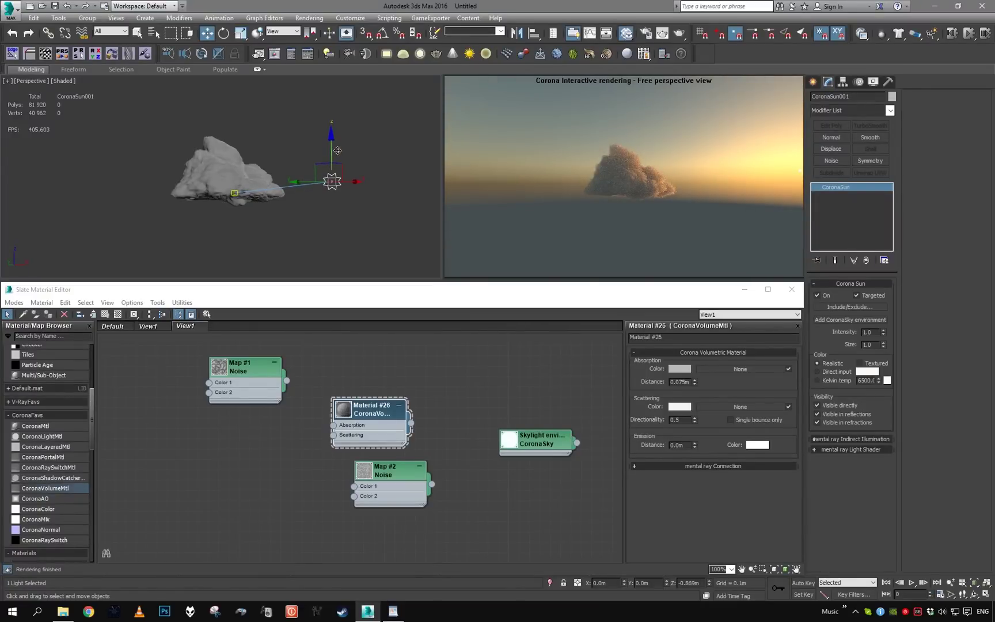
alt+middle_drag(253, 179, 295, 163)
scroll(182, 188, up, 3)
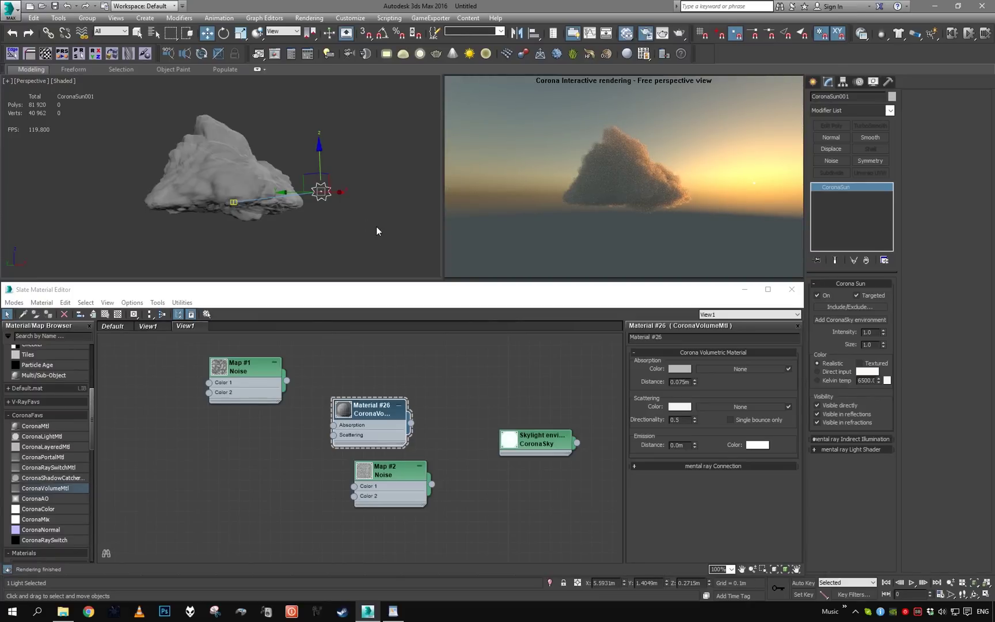
Try exposures of -5.0 and -3.0 EV in Corona's tone mapping settings, and set the exposure to -3.5.
key(F10)
drag(614, 88, 813, 211)
click(771, 302)
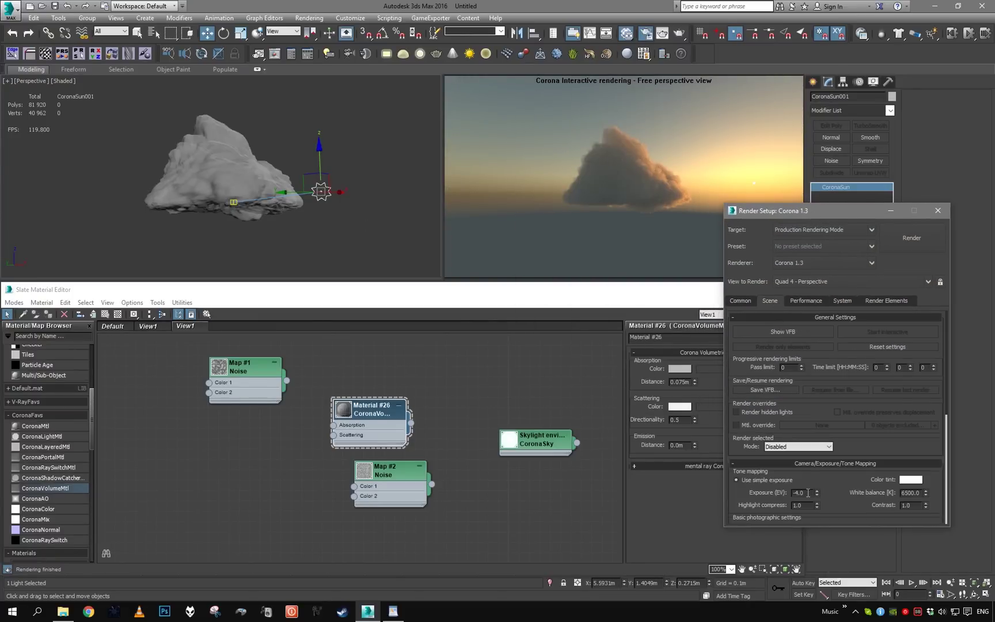
key(Return)
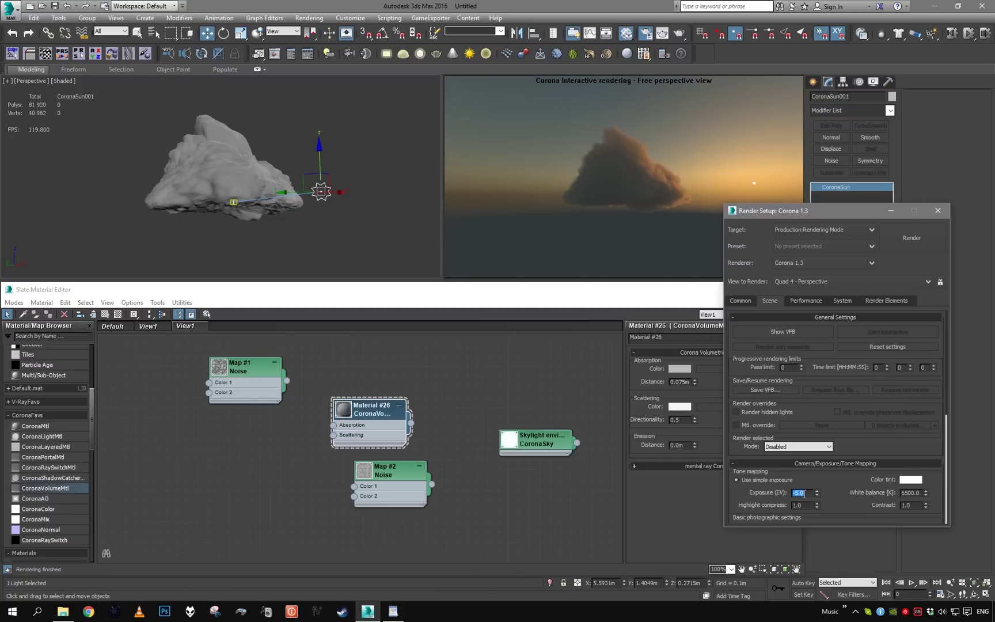
key(Return)
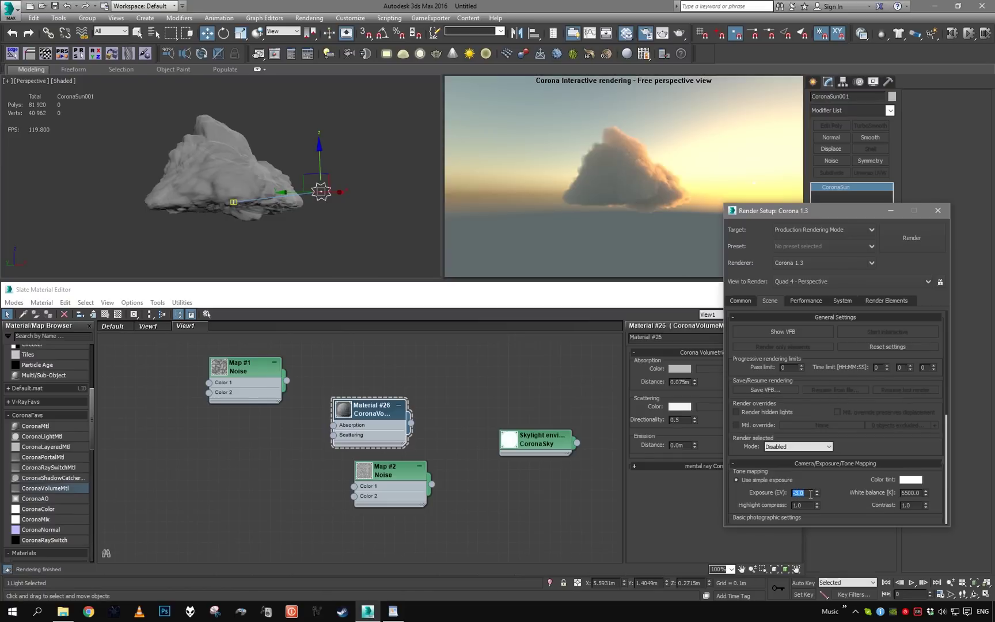
drag(809, 493, 798, 498)
Set the tone mapping contrast to 4.0, close the render setup and check the cloud from other sides.
drag(918, 506, 881, 502)
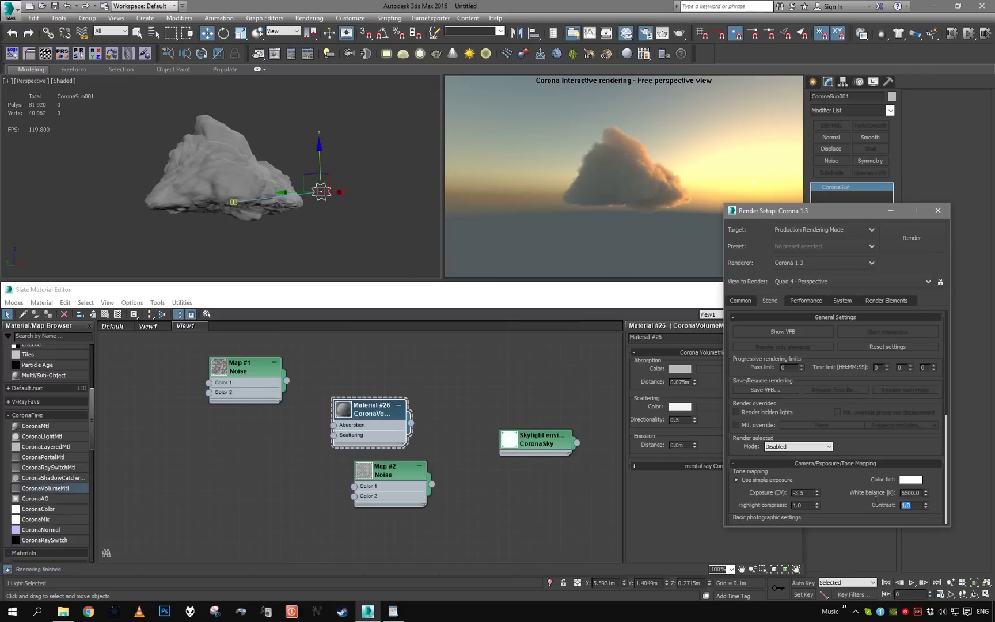
text(4)
key(Return)
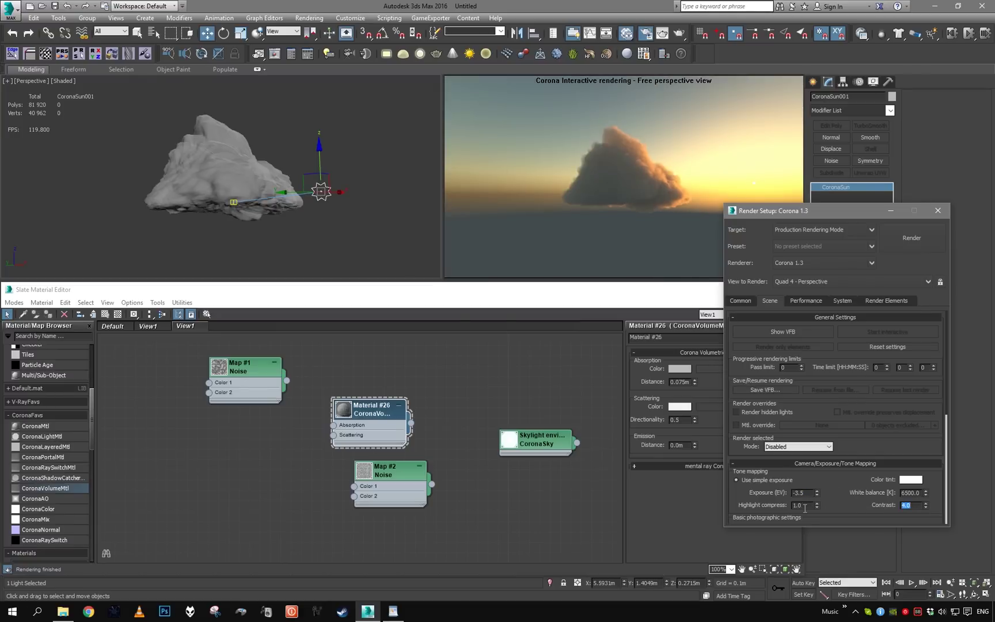
click(938, 211)
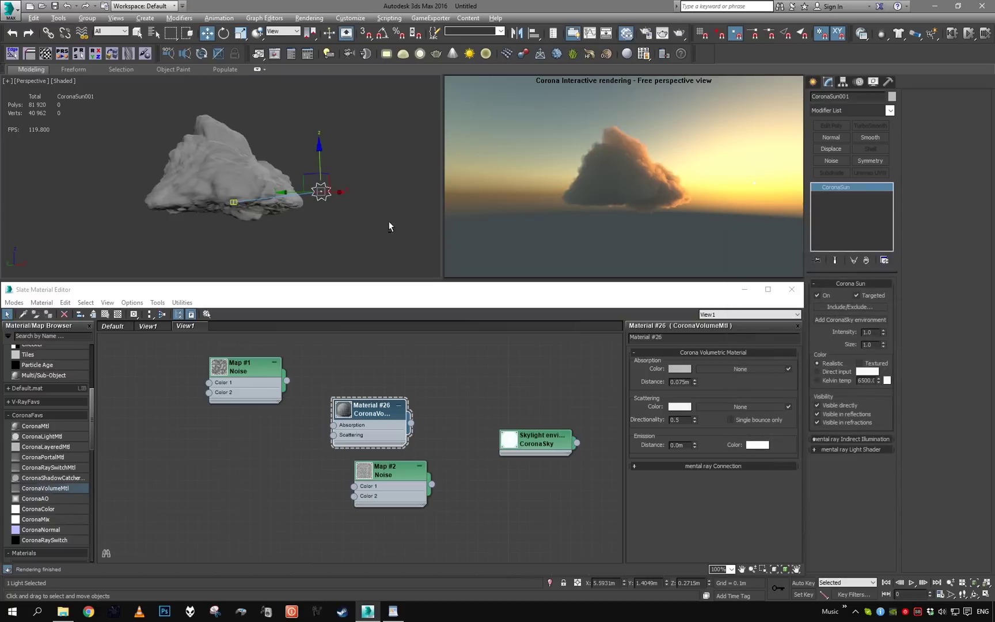
alt+middle_drag(389, 222, 364, 220)
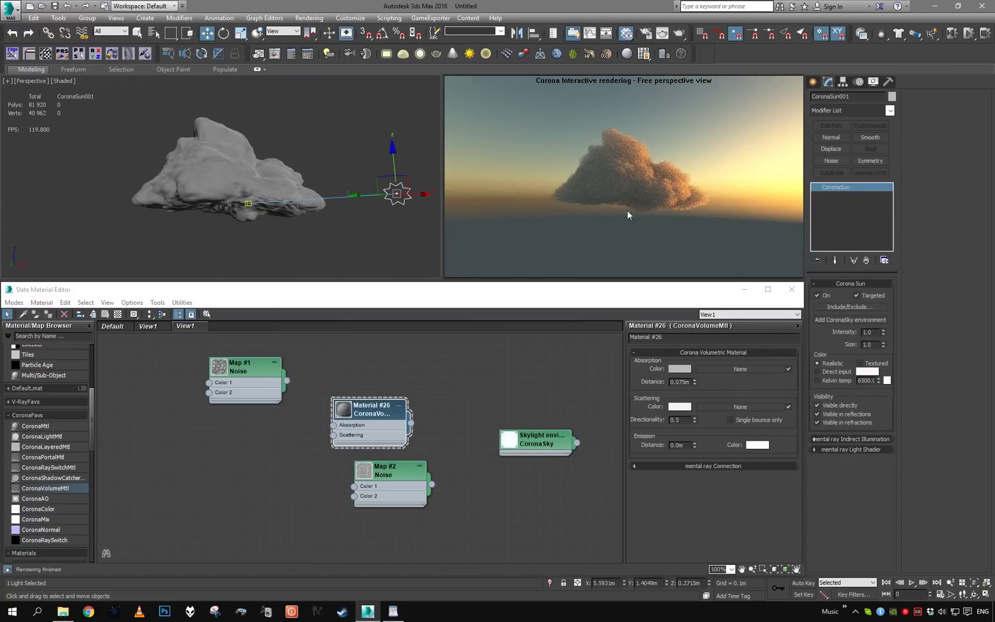
alt+middle_drag(382, 228, 311, 223)
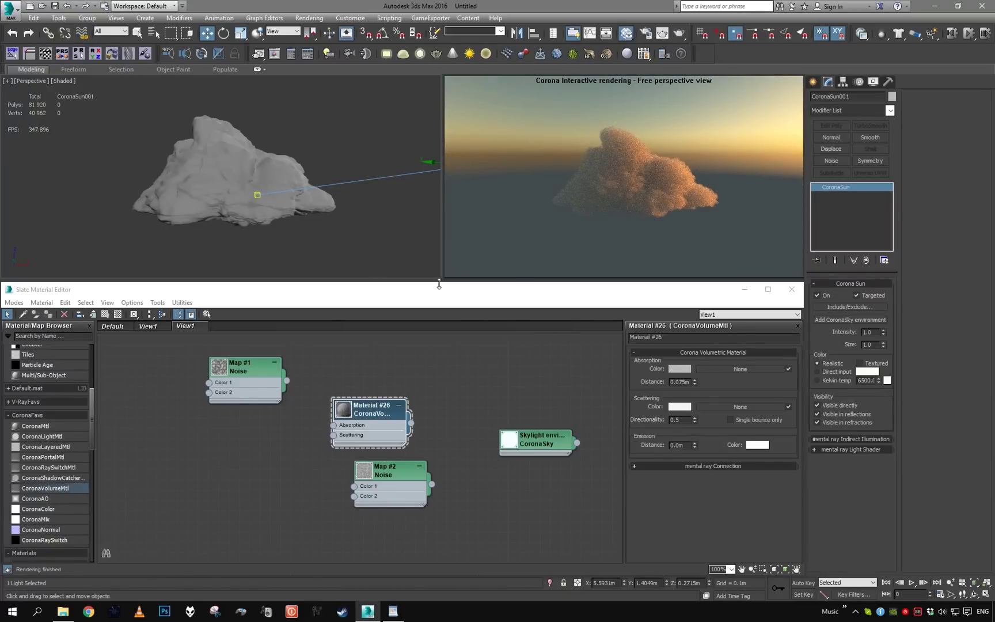
Draw a plane about 10.4 m by 10.5 m and position it beneath the cloud at a height of about -0.48 m.
scroll(355, 236, down, 6)
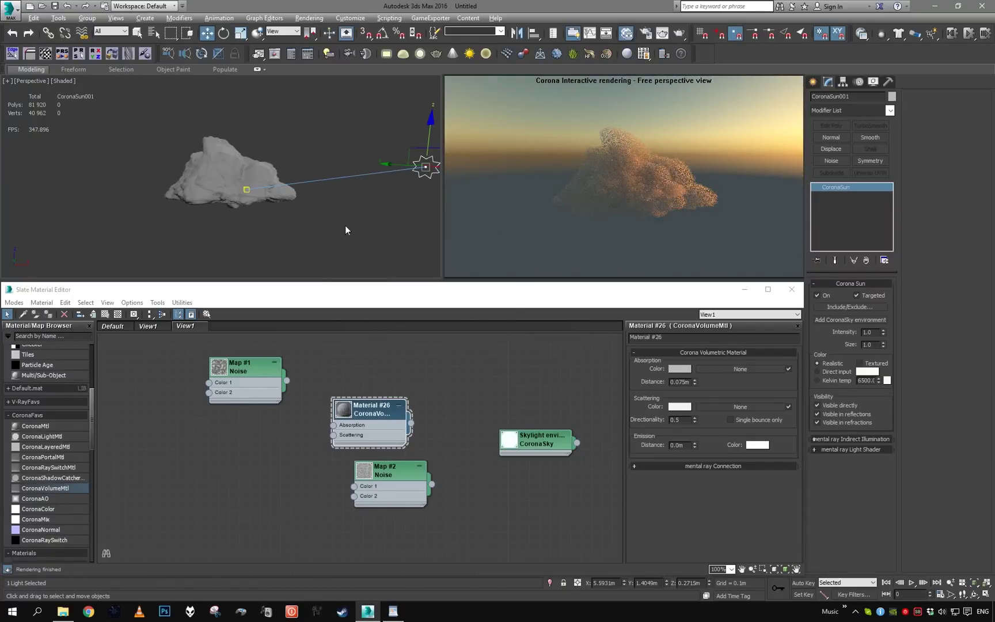
alt+middle_drag(345, 229, 275, 200)
key(p)
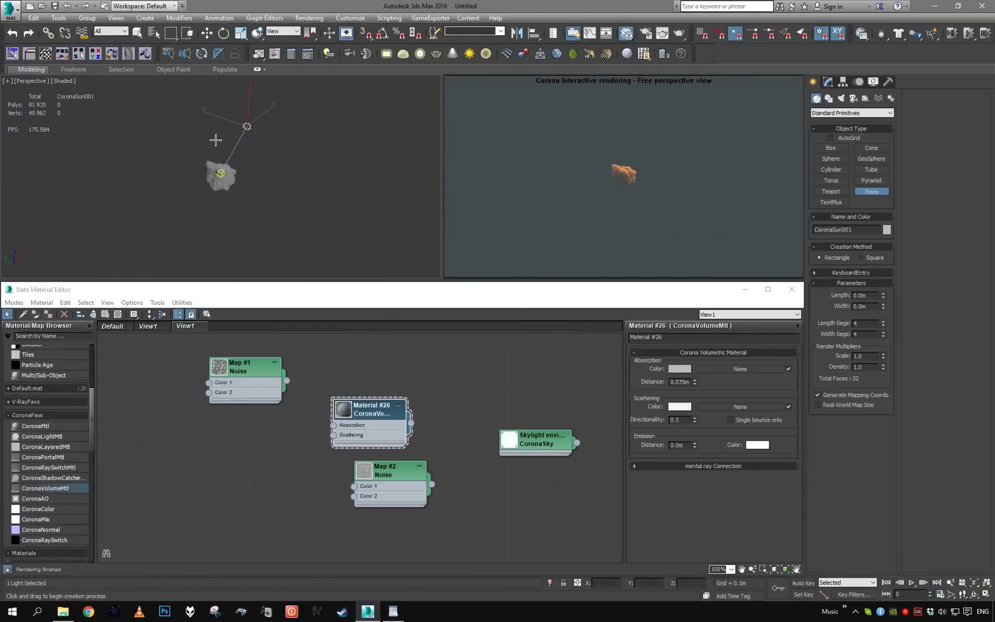
drag(192, 108, 213, 264)
alt+middle_drag(292, 253, 292, 235)
key(w)
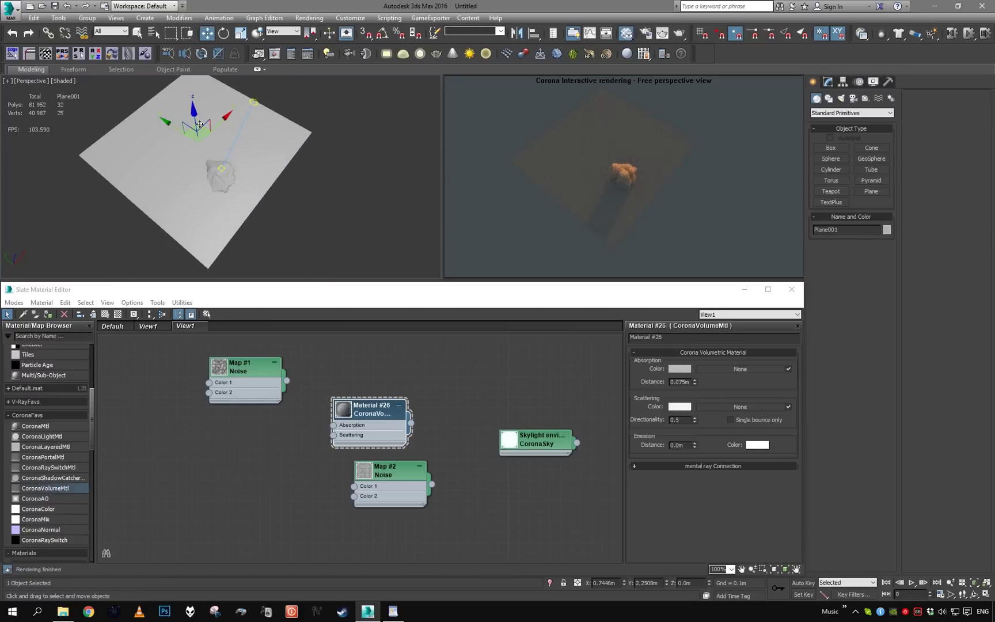
alt+middle_drag(199, 125, 227, 159)
drag(226, 159, 226, 162)
scroll(256, 184, down, 3)
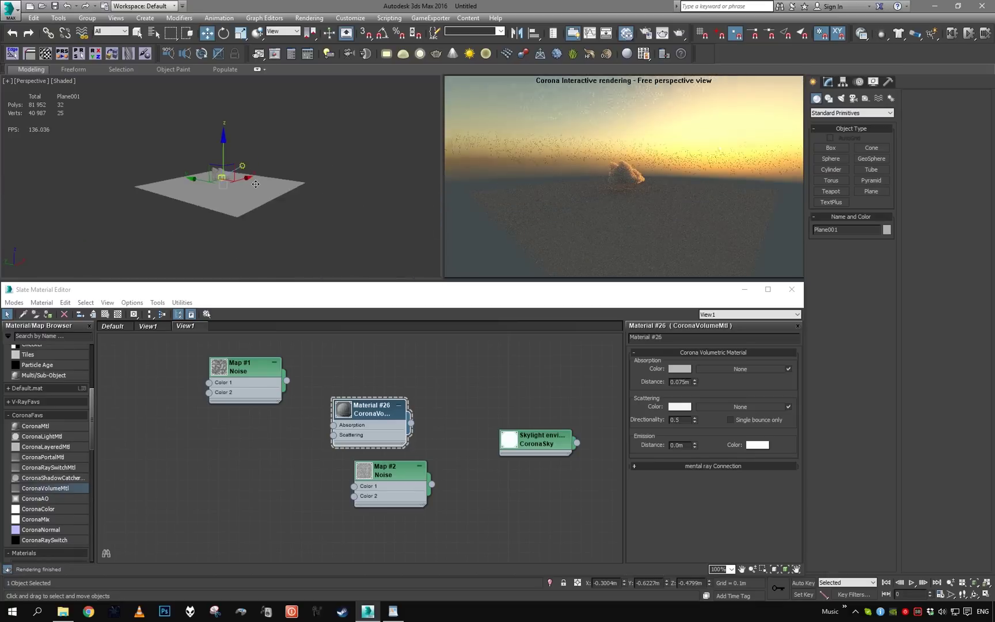
Show edged faces in the viewport and set the plane's length and width segments to 128 each.
scroll(256, 184, up, 3)
alt+middle_drag(255, 184, 287, 224)
key(F4)
click(827, 82)
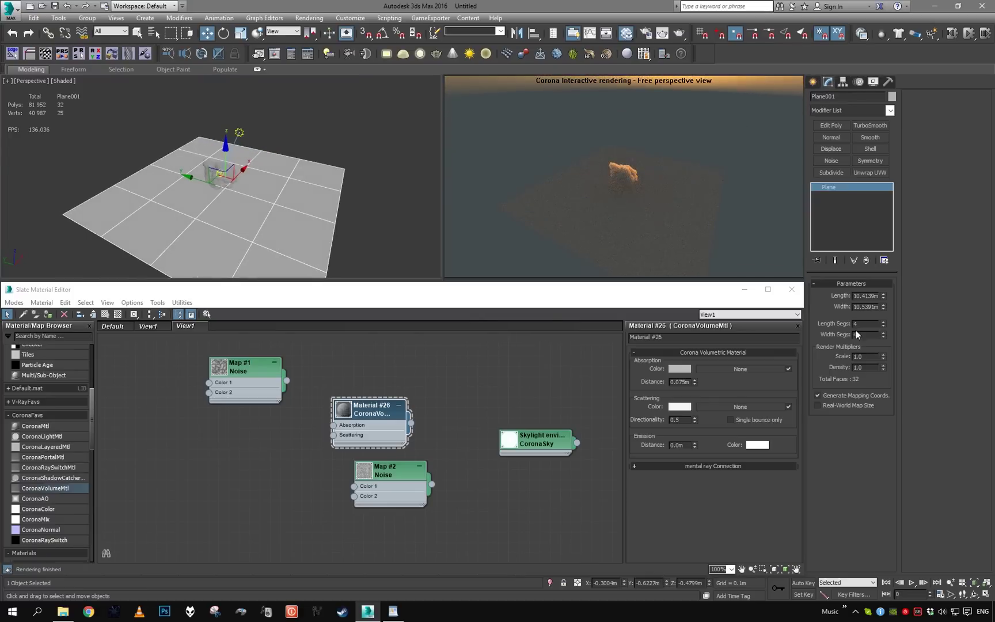
key(Tab)
text(64)
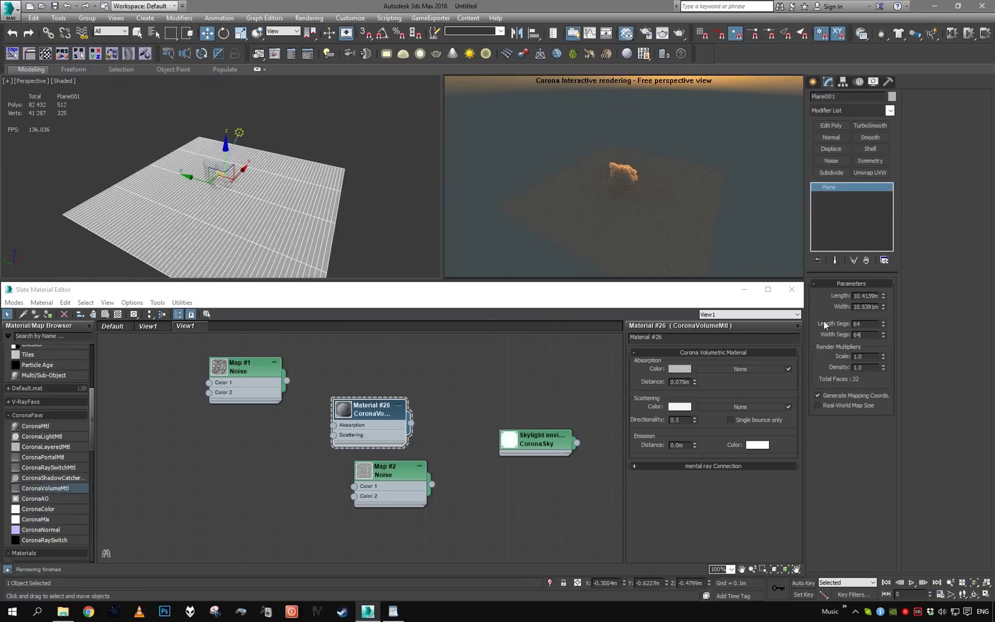
key(Return)
text(128)
key(Return)
double_click(863, 323)
text(128)
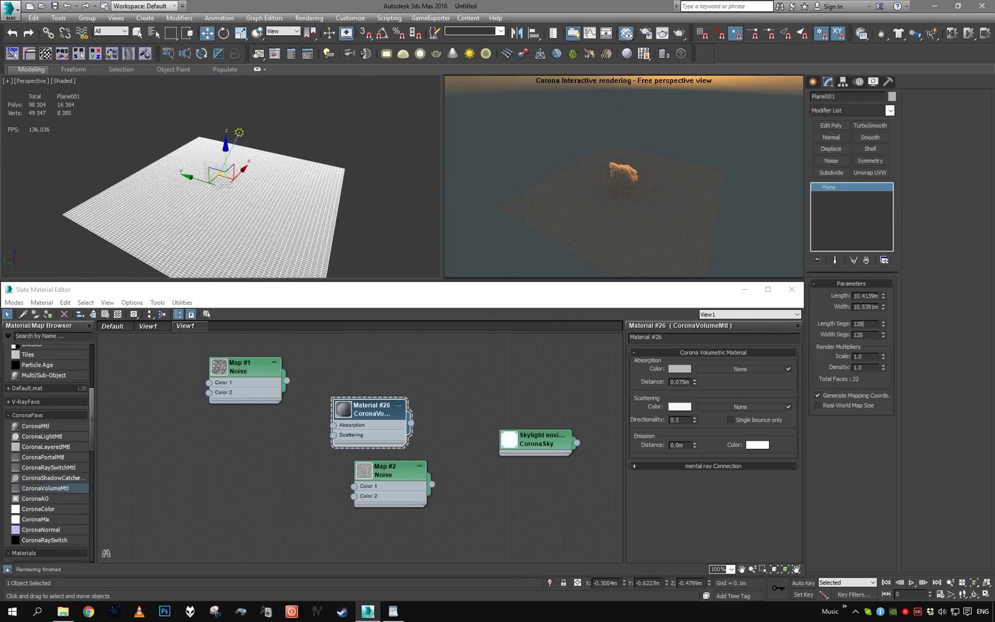
key(Return)
alt+middle_drag(329, 213, 311, 229)
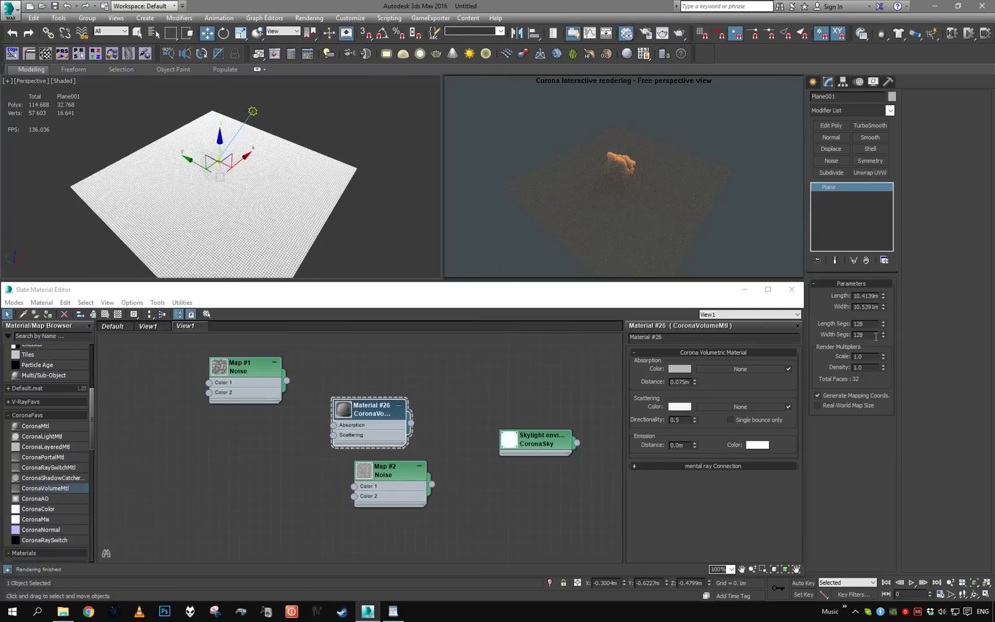
Convert the plane to an editable poly and extrude its whole border straight down about 0.58 m.
key(alt+e)
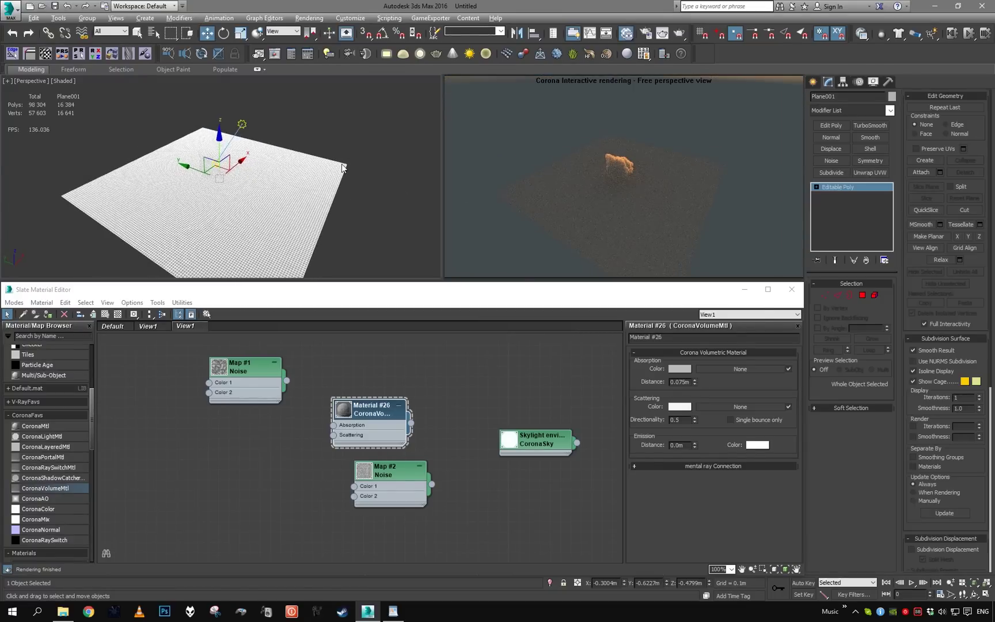
alt+middle_drag(340, 201, 285, 154)
key(3)
key(ctrl+a)
mouse_move(211, 109)
shift+mouse_down()
mouse_move(214, 135)
mouse_move(209, 128)
shift+mouse_up()
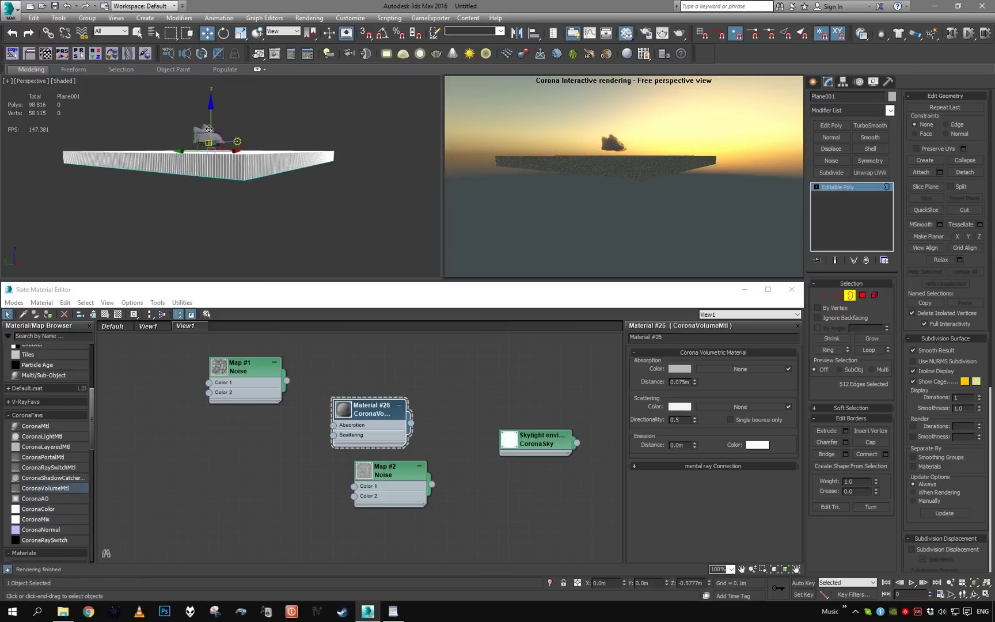
Lower the slab's bottom border by about another 0.09 m, then leave border editing and deselect the slab.
key(3)
alt+middle_drag(312, 195, 275, 202)
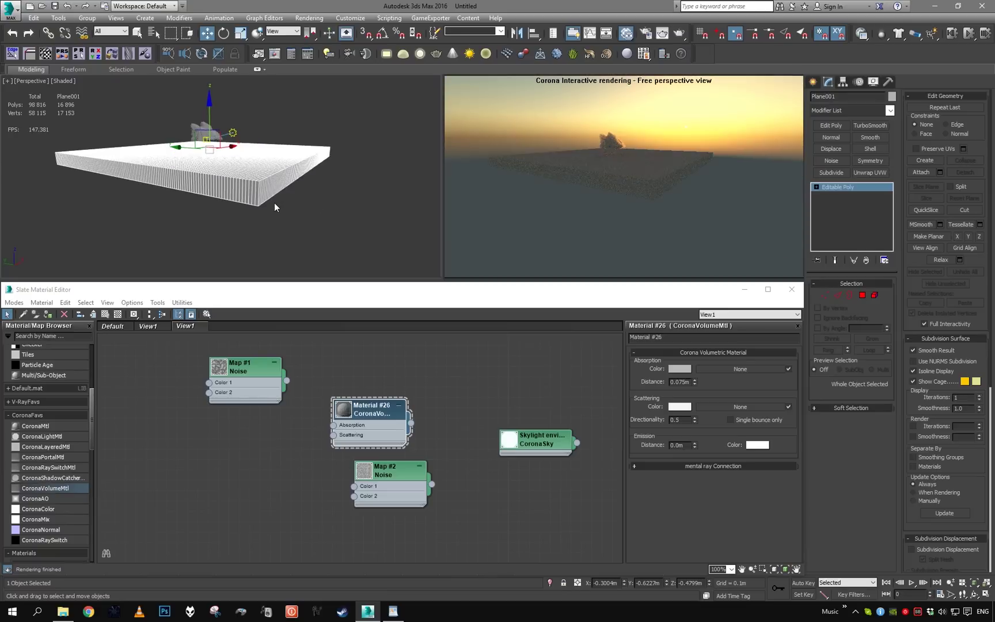
key(3)
key(3)
shift+drag(211, 124, 214, 126)
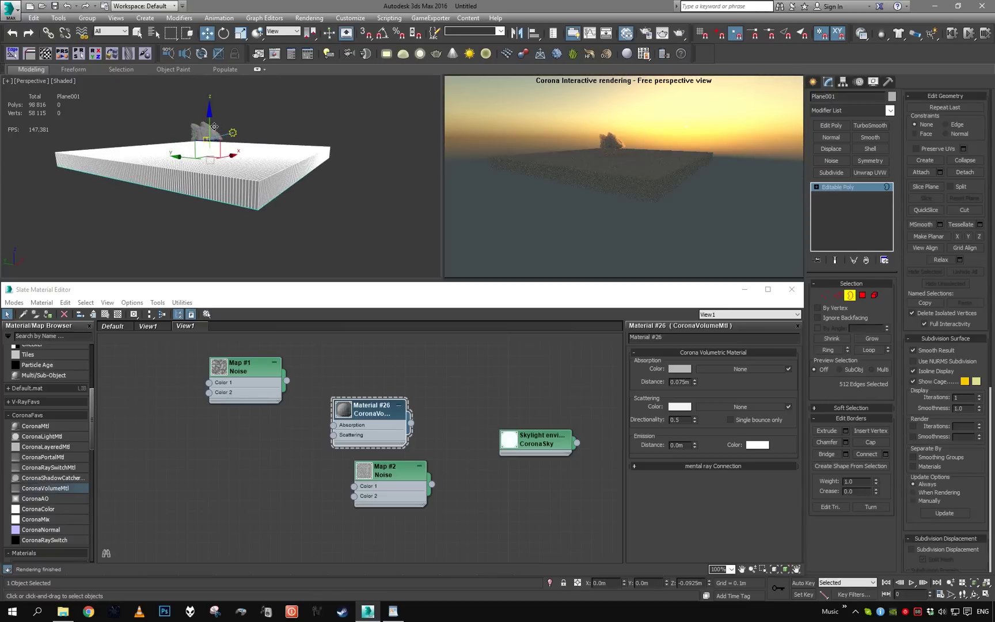
key(3)
click(365, 209)
Draw a second plane about 15.8 m by 15.7 m over the slab, with one length and one width segment.
alt+middle_drag(365, 209, 314, 188)
key(p)
drag(199, 126, 293, 258)
right_click(882, 324)
right_click(879, 333)
click(893, 317)
right_click(882, 334)
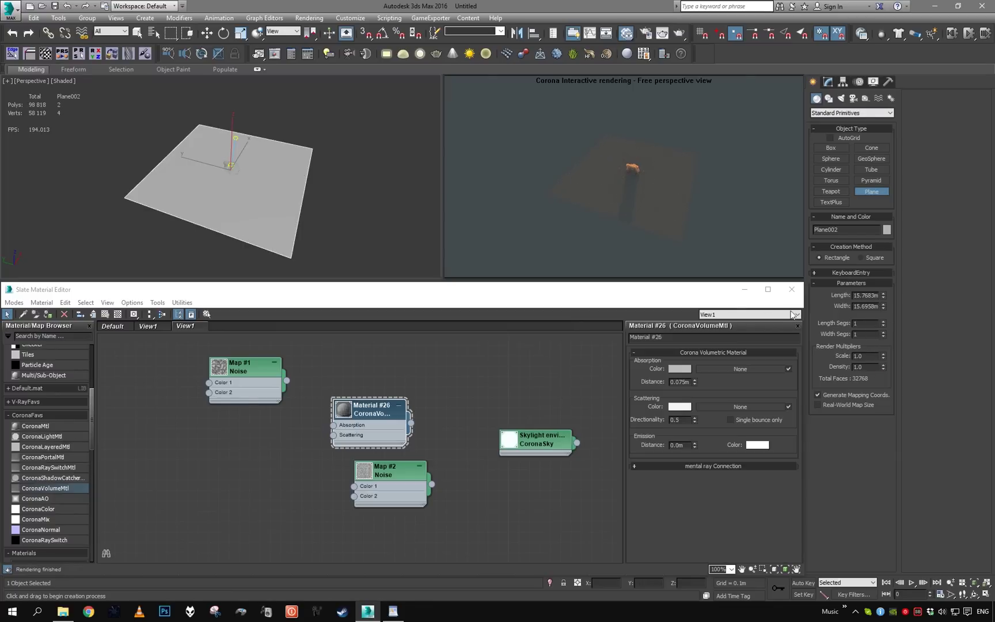
right_click(376, 200)
Move the second plane below the slab and, with snapping on, align its height to the slab's bottom edge.
scroll(376, 200, up, 3)
alt+middle_drag(368, 196, 263, 117)
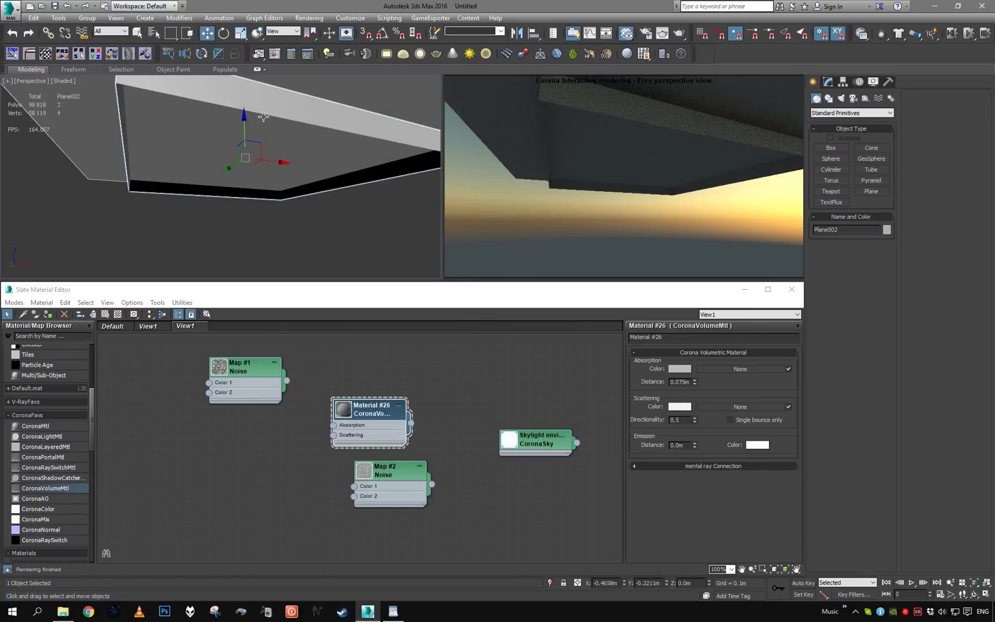
click(264, 118)
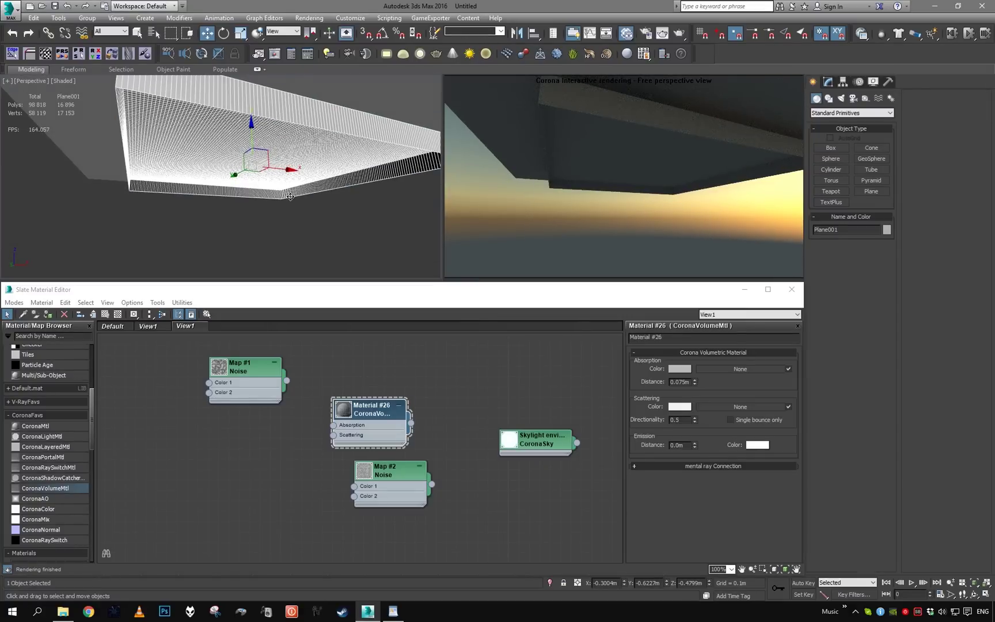
alt+middle_drag(291, 196, 253, 176)
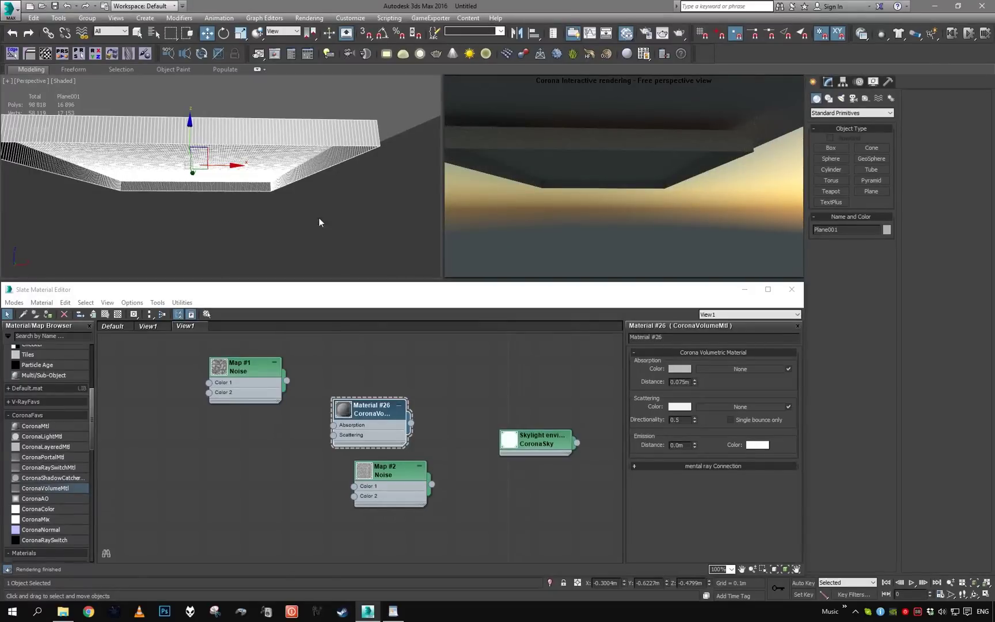
click(338, 107)
click(323, 164)
click(353, 158)
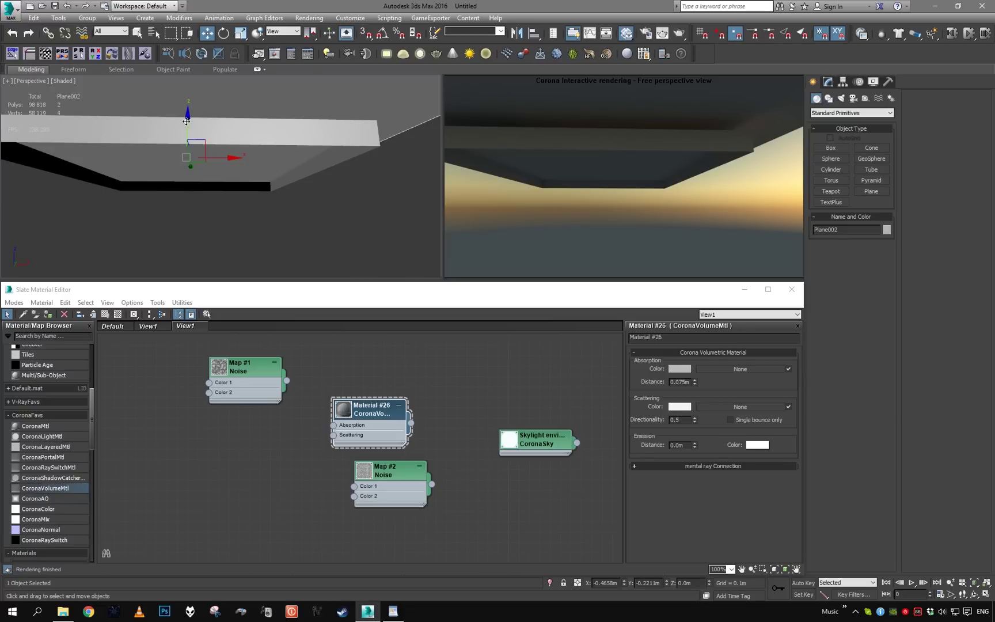
drag(186, 122, 188, 155)
alt+middle_drag(188, 155, 217, 163)
key(s)
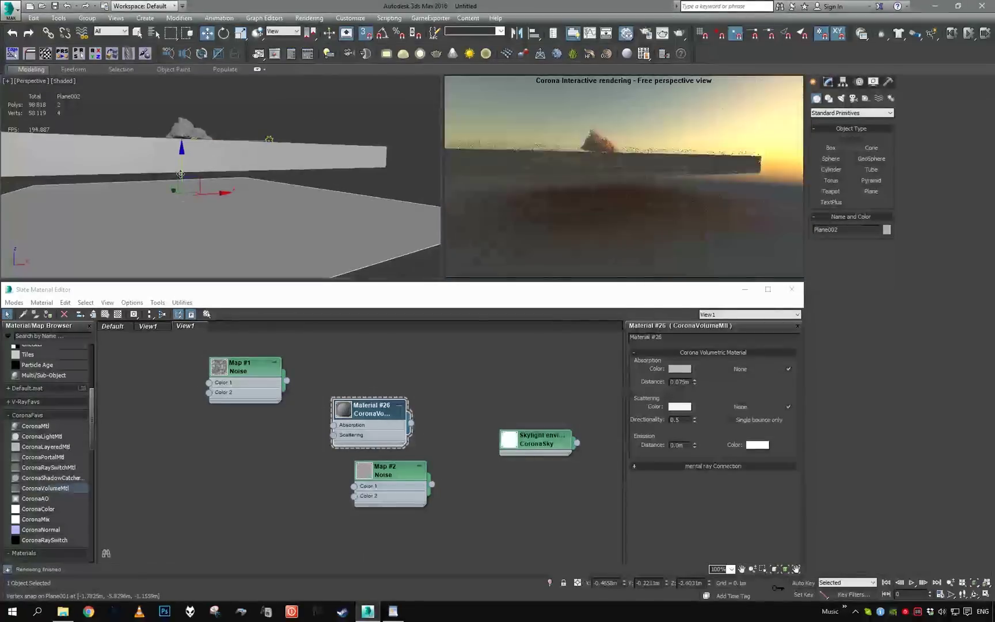
drag(180, 174, 387, 167)
key(q)
Try scaling the subdivided slab horizontally in X and Y, and undo the scaling.
click(329, 156)
scroll(329, 156, down, 3)
alt+middle_drag(328, 156, 392, 137)
scroll(317, 230, up, 3)
scroll(304, 188, up, 3)
scroll(311, 167, down, 3)
key(r)
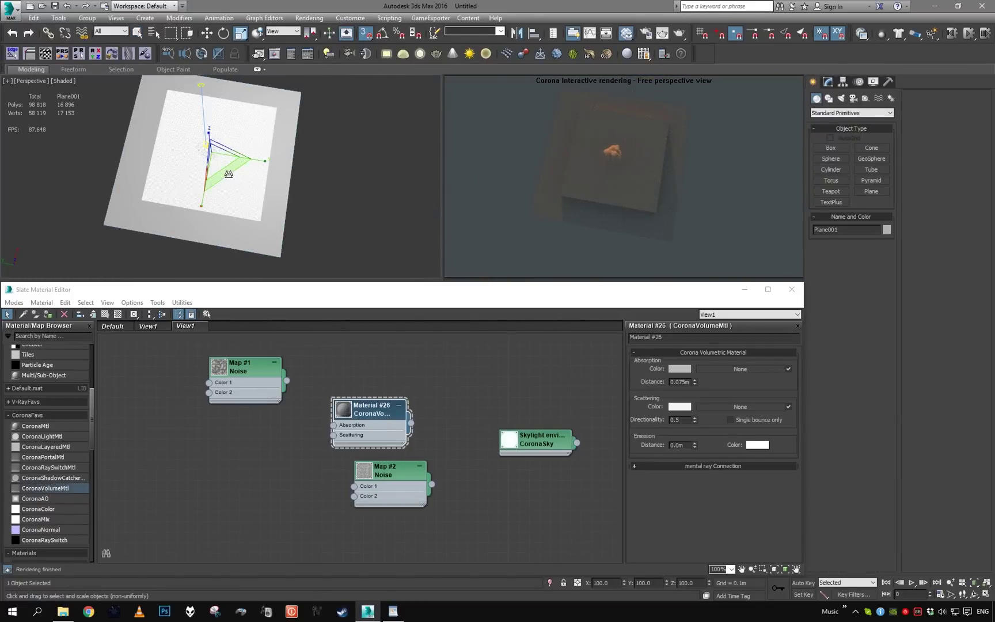
drag(228, 173, 224, 187)
key(ctrl+z)
Select the base plane beneath the slab and scale it down in X and Y to about 84 percent.
click(256, 225)
key(q)
click(258, 203)
click(293, 237)
alt+middle_drag(292, 237, 270, 194)
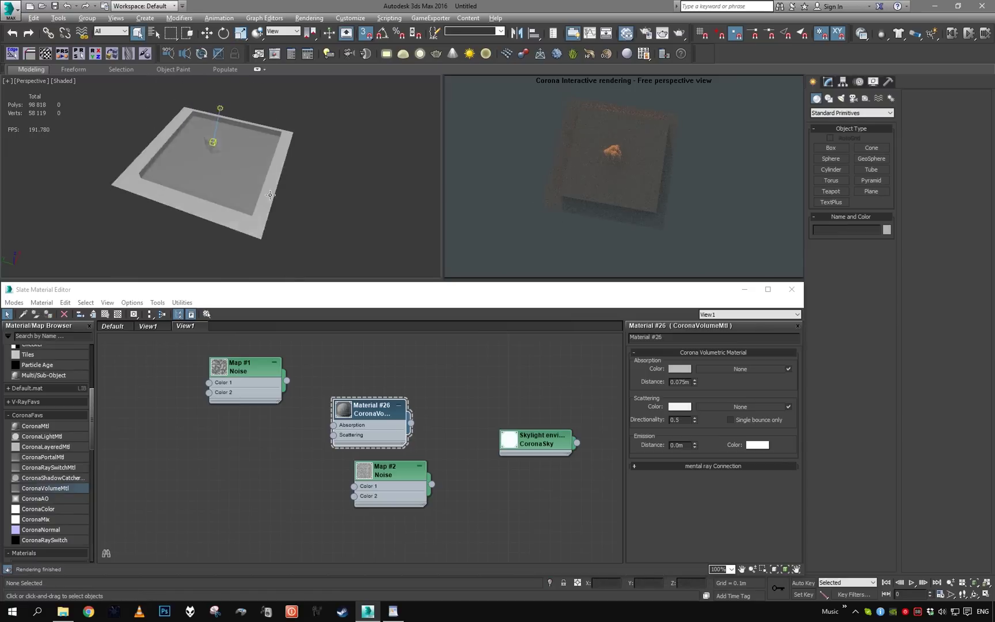
scroll(270, 194, up, 2)
click(270, 194)
key(r)
drag(222, 154, 210, 161)
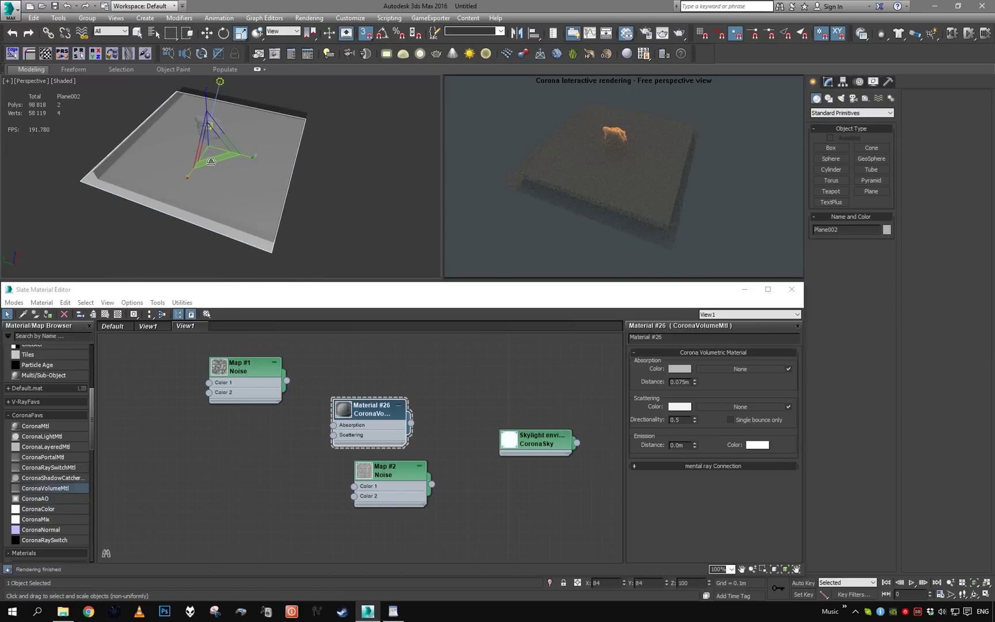
From the top view, fine-tune the base plane's X and Y scale so it closely fits the slab's outline, and turn snapping off.
key(t)
scroll(242, 166, down, 2)
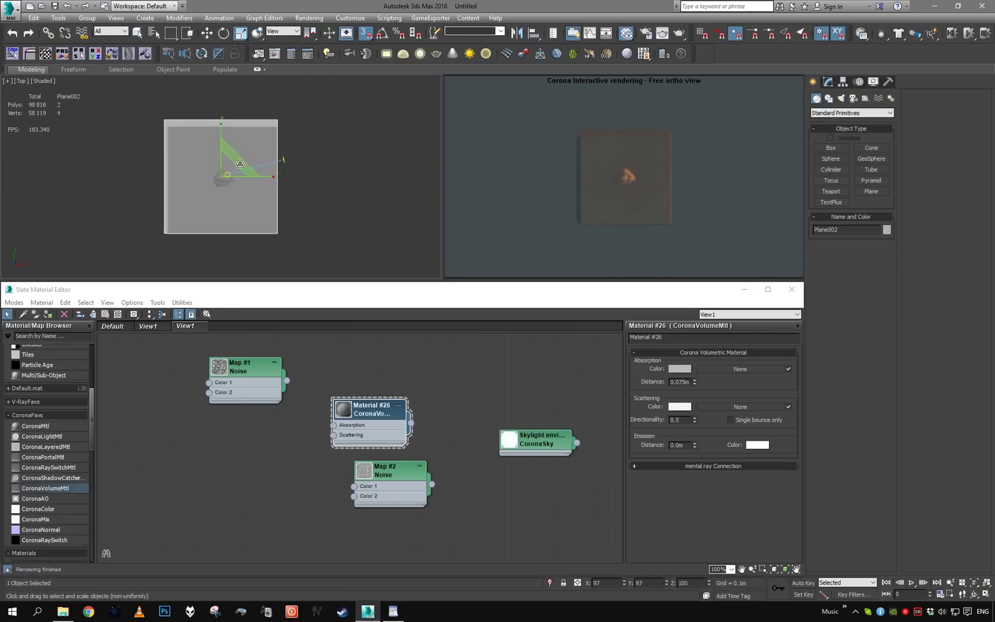
drag(240, 164, 243, 172)
scroll(239, 163, up, 2)
key(w)
key(s)
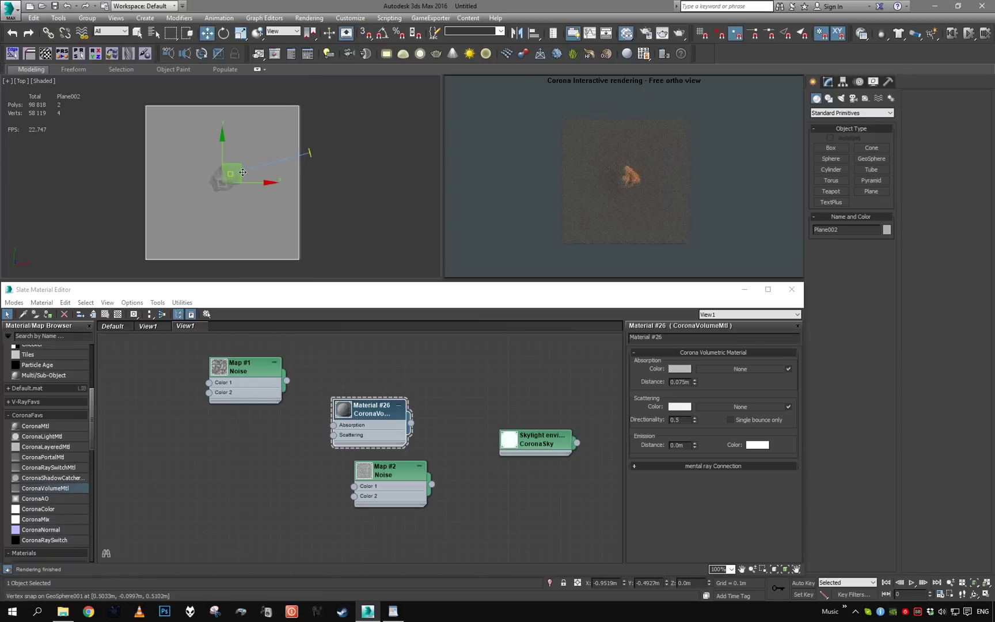
key(r)
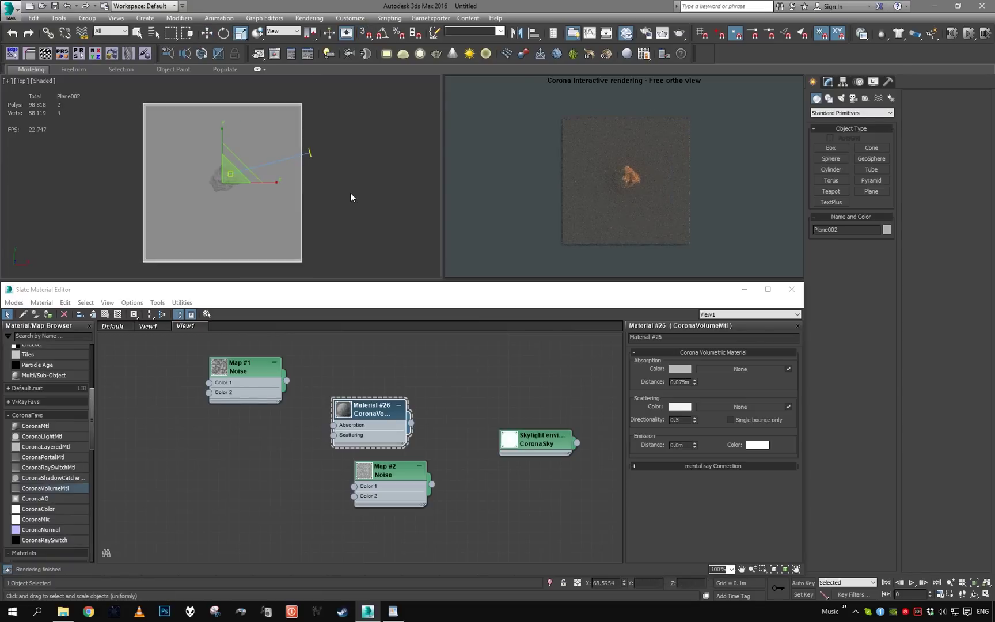
Select the slab in perspective and enable single-bounce-only scattering in the Material #26 Corona volume material.
key(p)
mouse_move(355, 197)
alt+middle_down()
mouse_move(320, 159)
mouse_move(311, 171)
mouse_move(293, 149)
alt+middle_up()
scroll(311, 171, up, 3)
key(q)
click(293, 149)
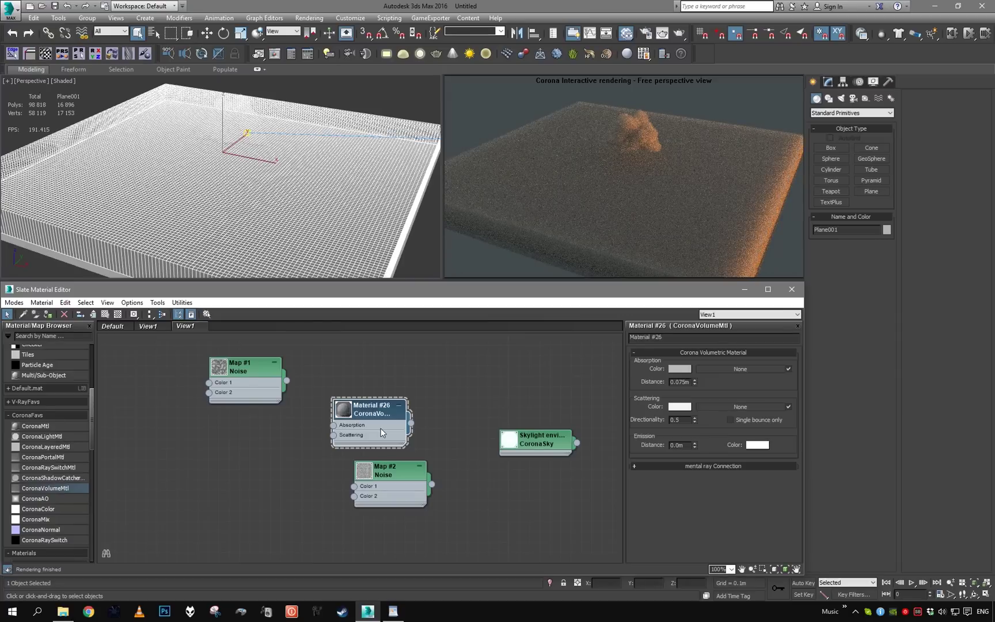
click(733, 420)
Isolate the slab and base plane, and enable rendering of hidden lights in the Corona render setup.
alt+middle_drag(369, 210, 292, 238)
scroll(271, 197, down, 5)
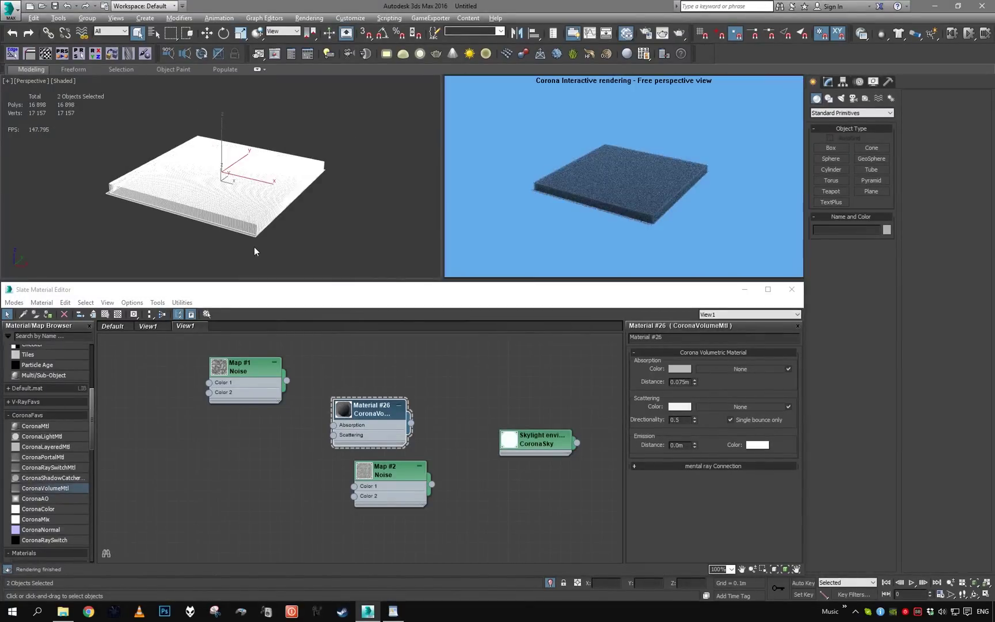
click(254, 247)
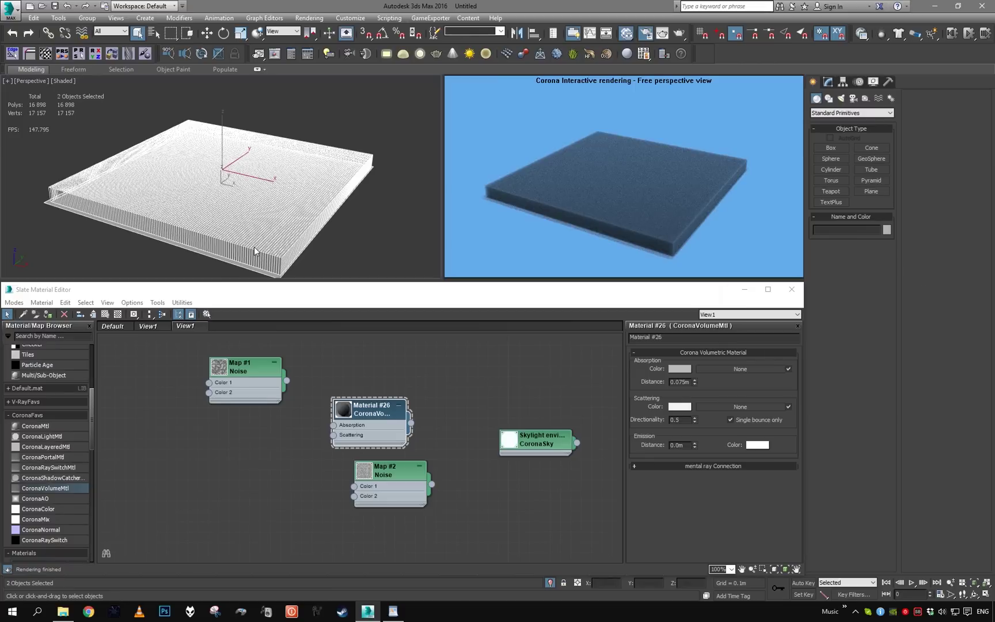
key(F10)
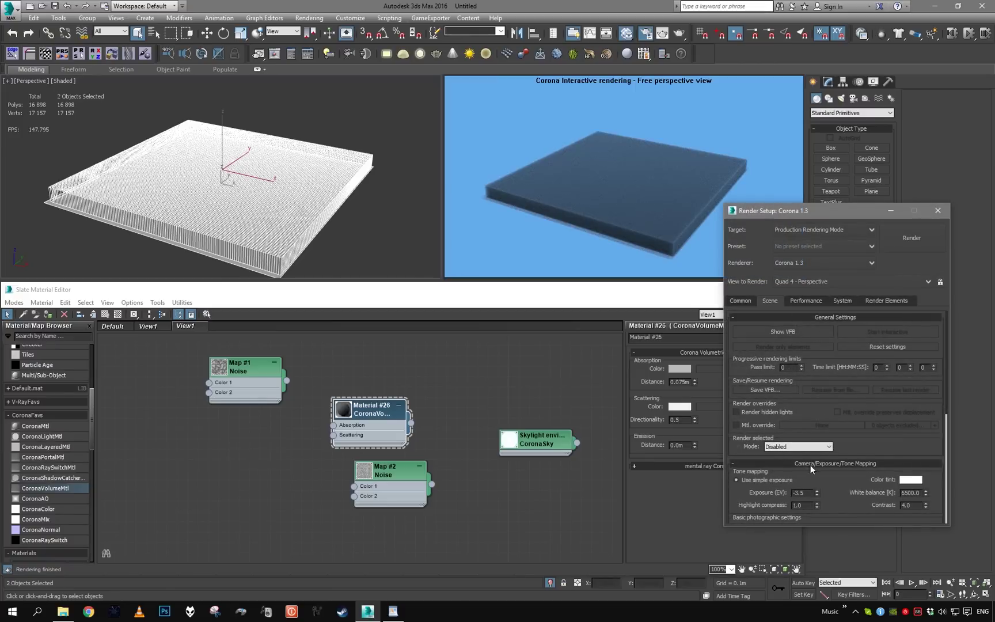
click(737, 412)
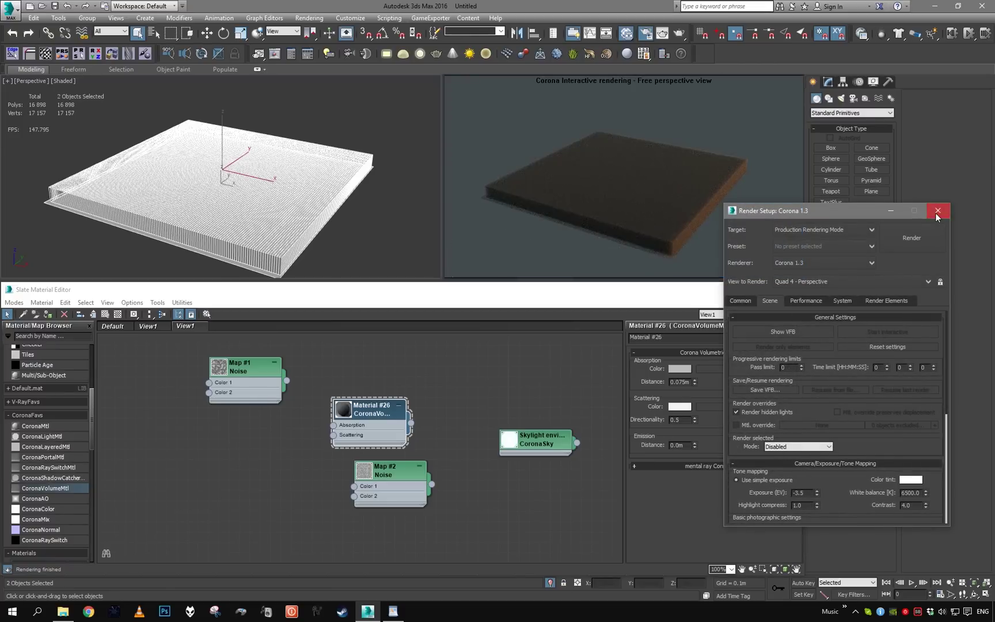
click(938, 211)
Add a TurboSmooth modifier with 2 iterations to the slab.
alt+middle_drag(344, 179, 364, 169)
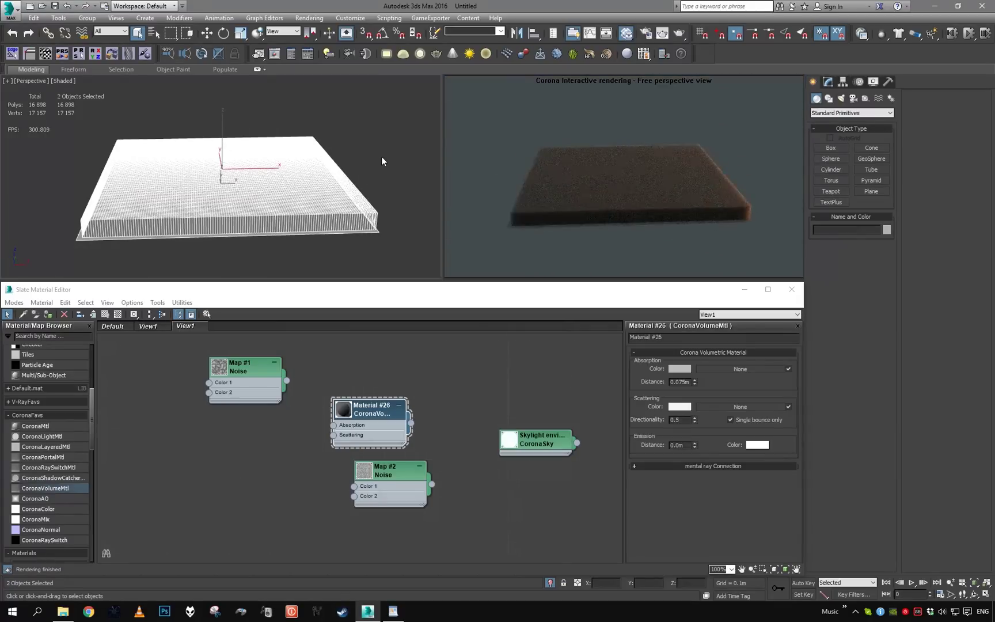
click(382, 156)
drag(361, 440, 414, 408)
click(278, 207)
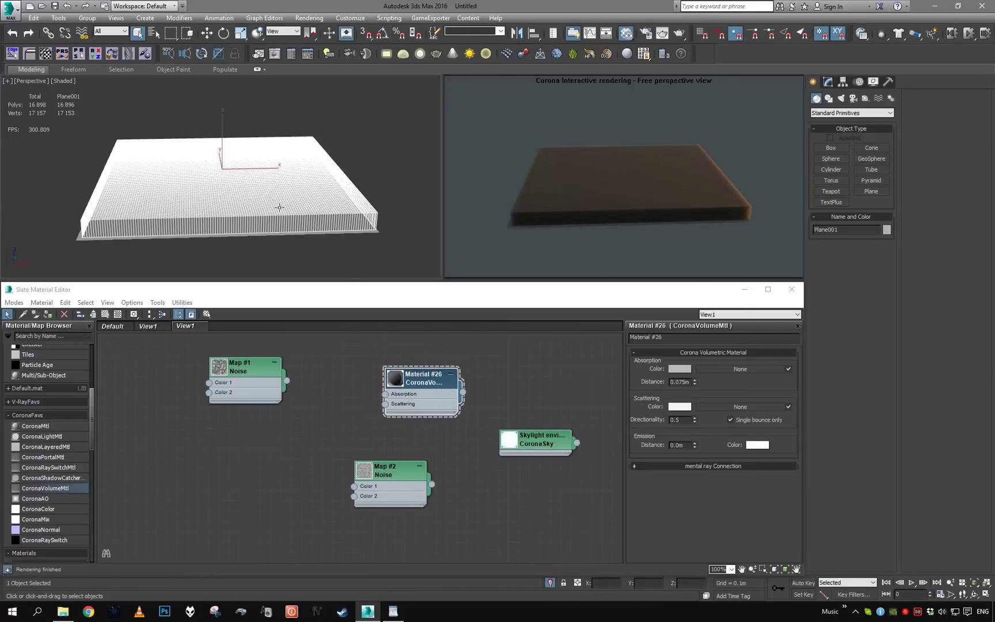
key(z)
click(828, 82)
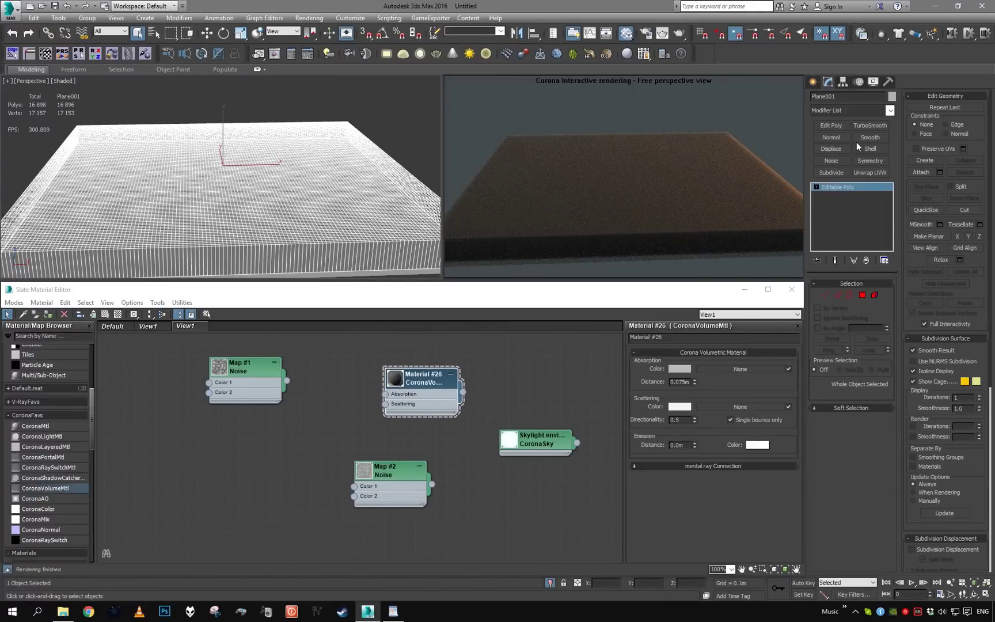
click(870, 125)
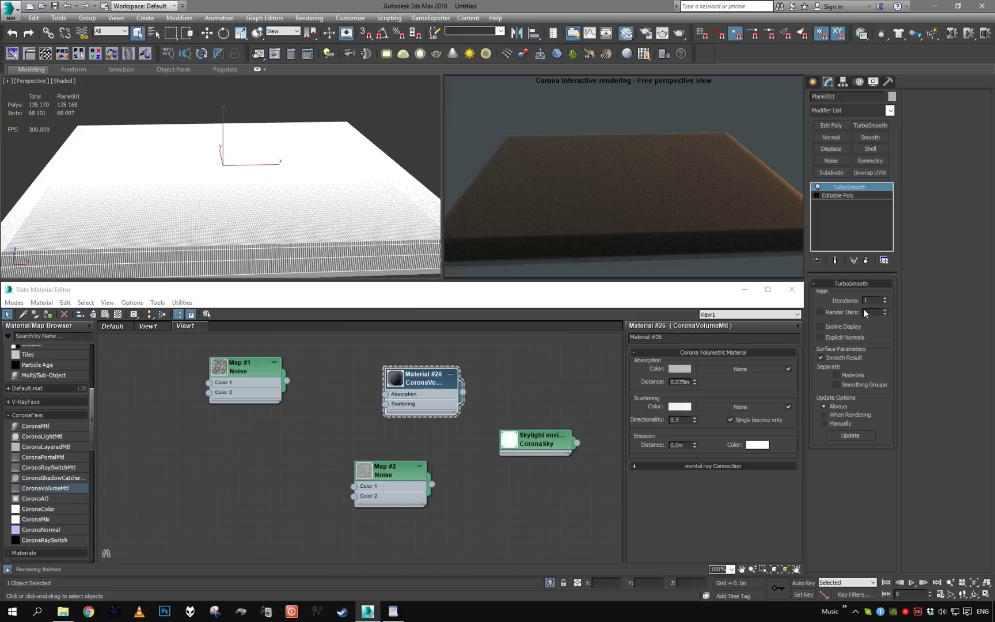
click(884, 299)
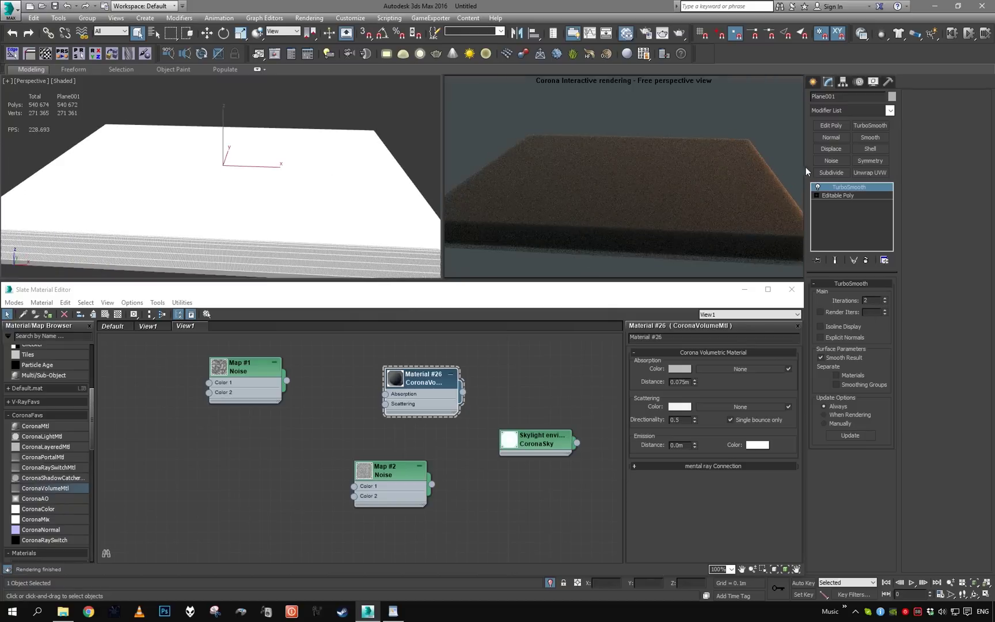
Add a Displace modifier above the slab's TurboSmooth.
click(845, 112)
scroll(863, 313, down, 10)
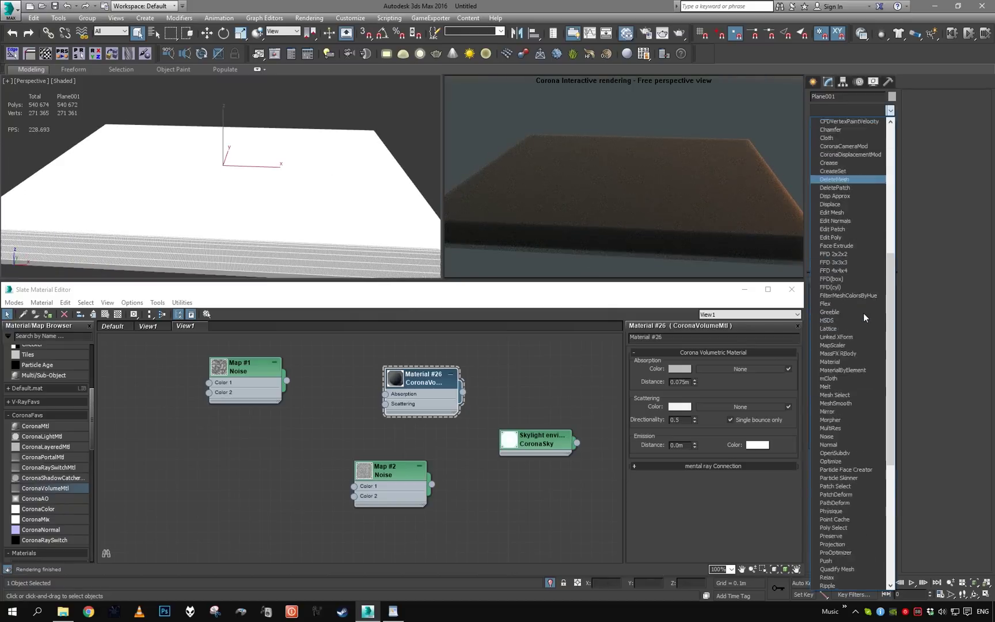
click(846, 146)
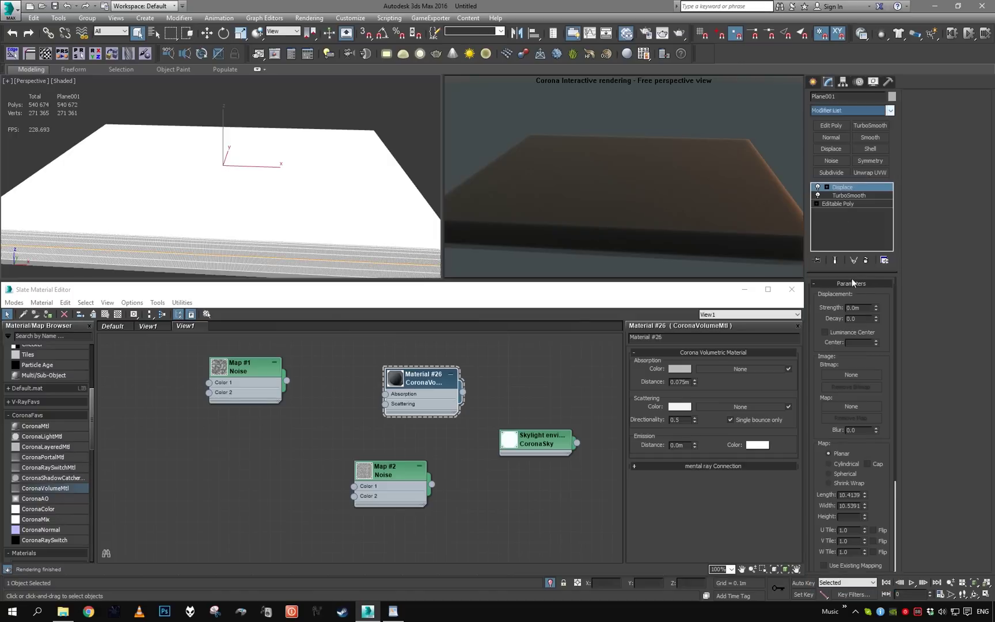
Create a new Noise map in the material editor and assign it as the Displace modifier's map.
drag(404, 484, 383, 464)
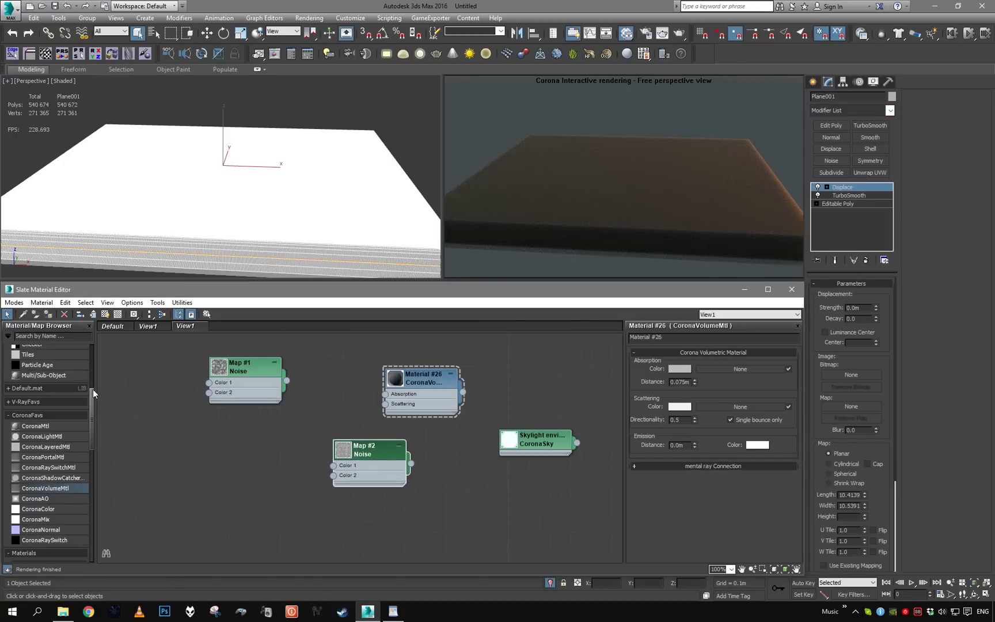
drag(91, 405, 93, 357)
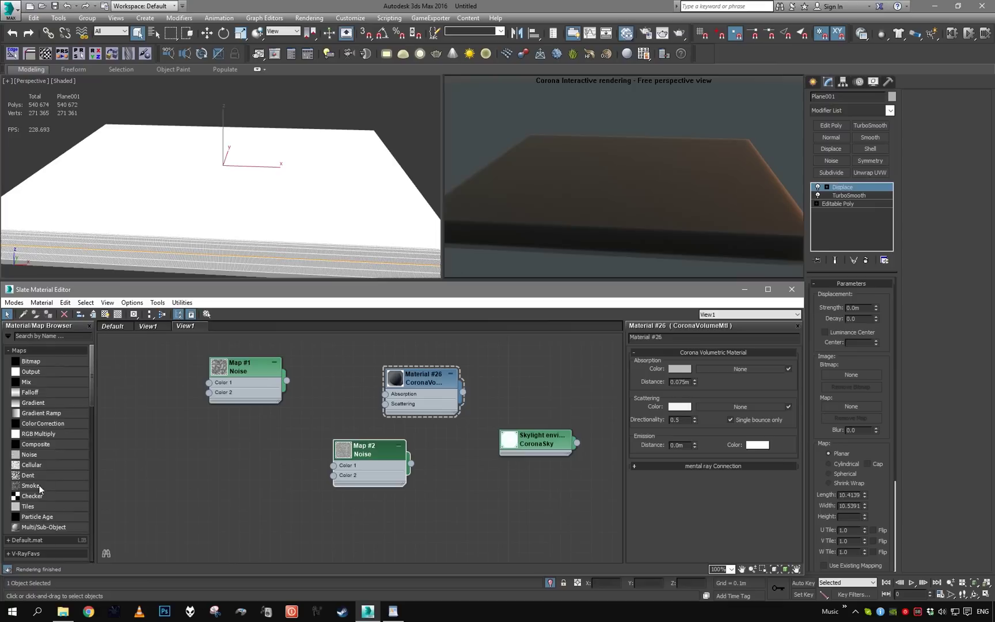
drag(380, 523, 382, 527)
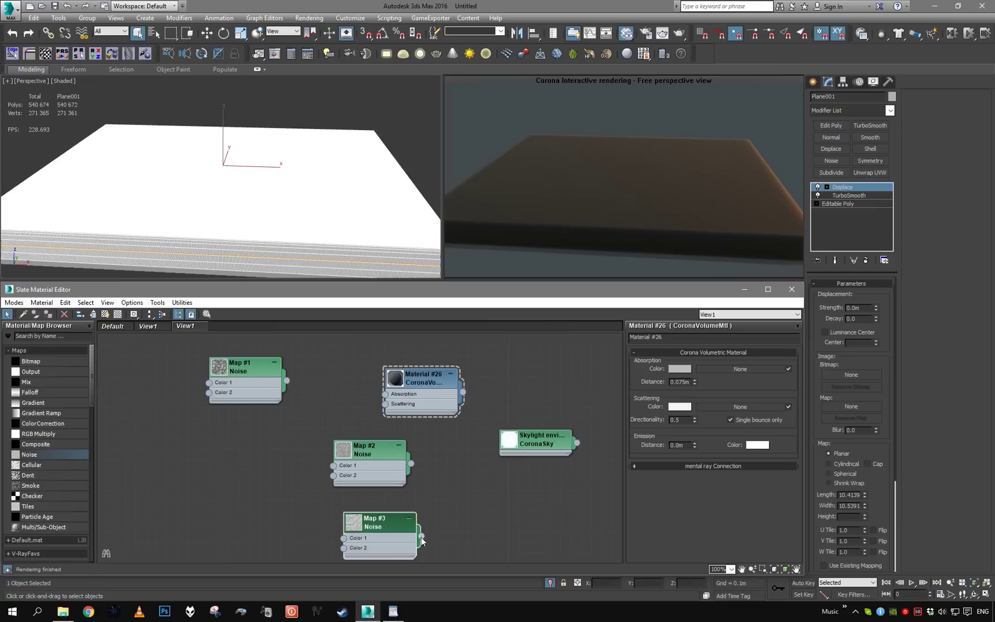
drag(422, 535, 851, 406)
click(485, 335)
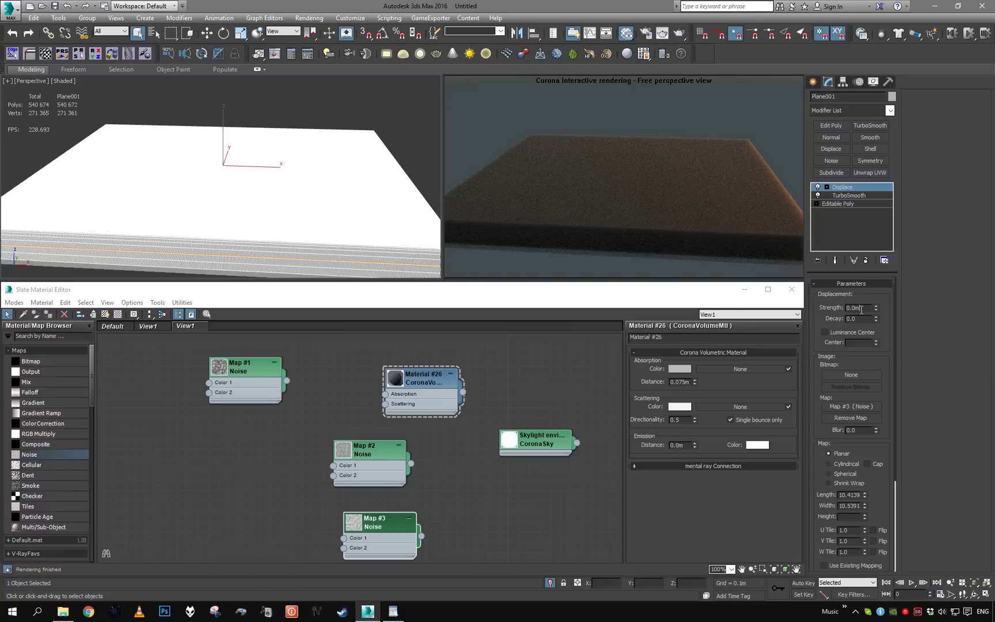
Set the slab's displacement strength to 1 m and enable Luminance Center.
click(849, 307)
text(1)
key(Return)
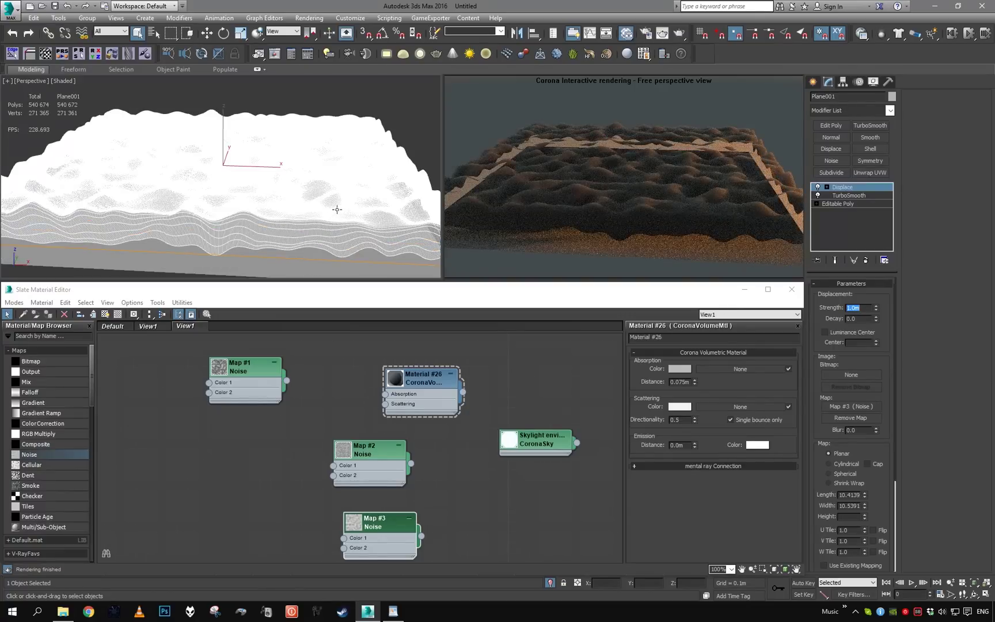
alt+middle_drag(319, 209, 276, 215)
click(862, 333)
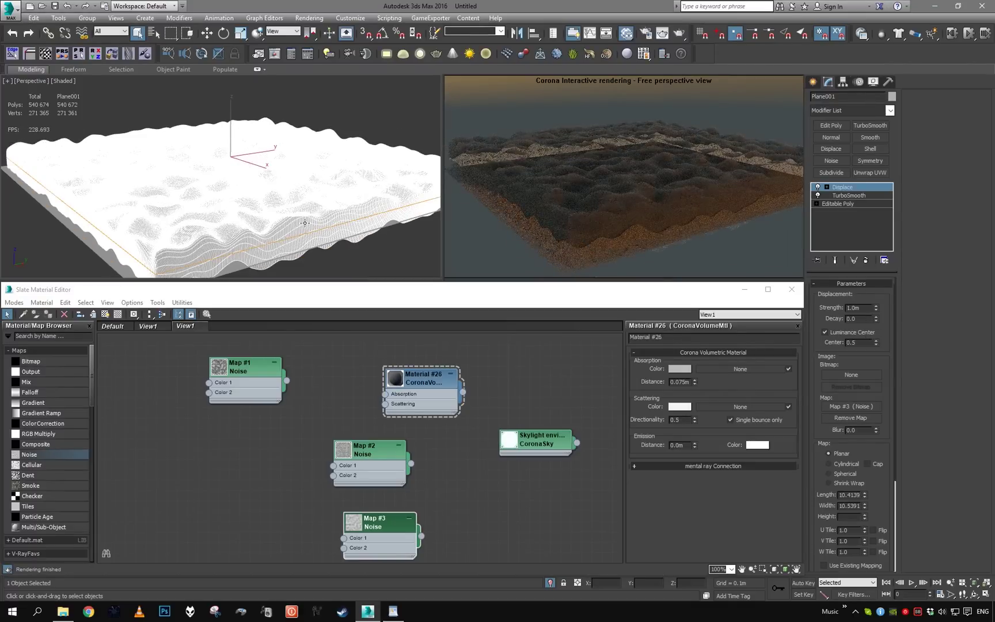
Change the displacement Noise map's type to Turbulence and set its size to 100.
alt+middle_drag(352, 233, 341, 225)
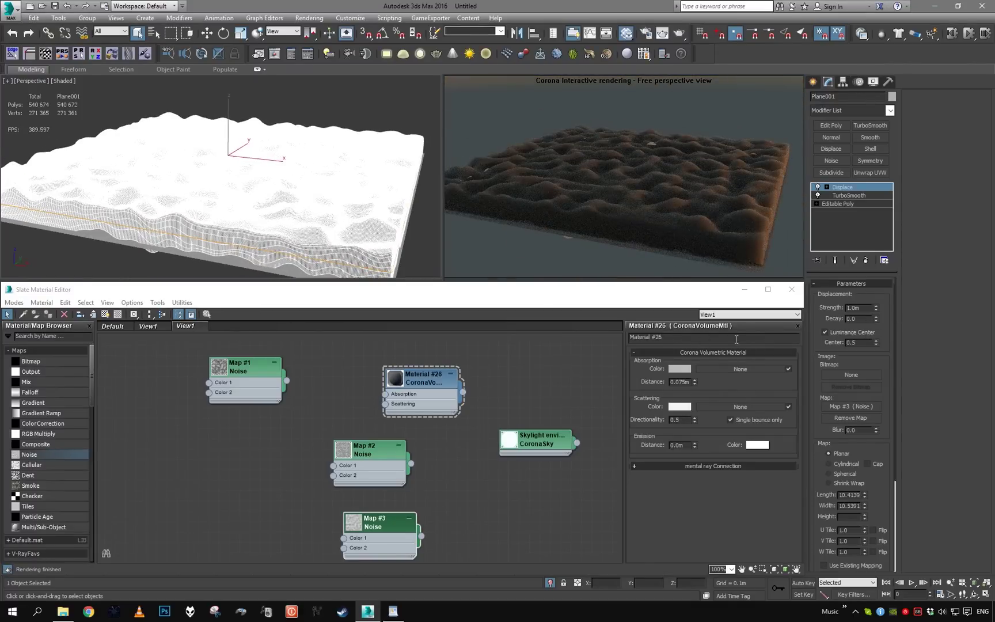
mouse_move(298, 164)
alt+middle_down()
mouse_move(303, 219)
mouse_move(322, 190)
mouse_move(276, 207)
mouse_move(291, 167)
alt+middle_up()
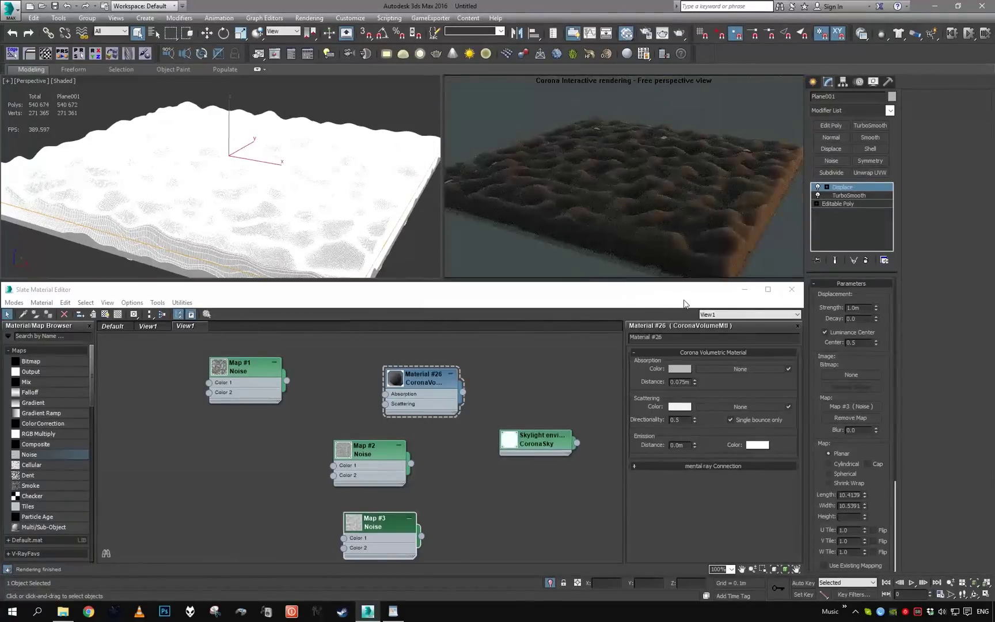
alt+middle_drag(346, 160, 331, 162)
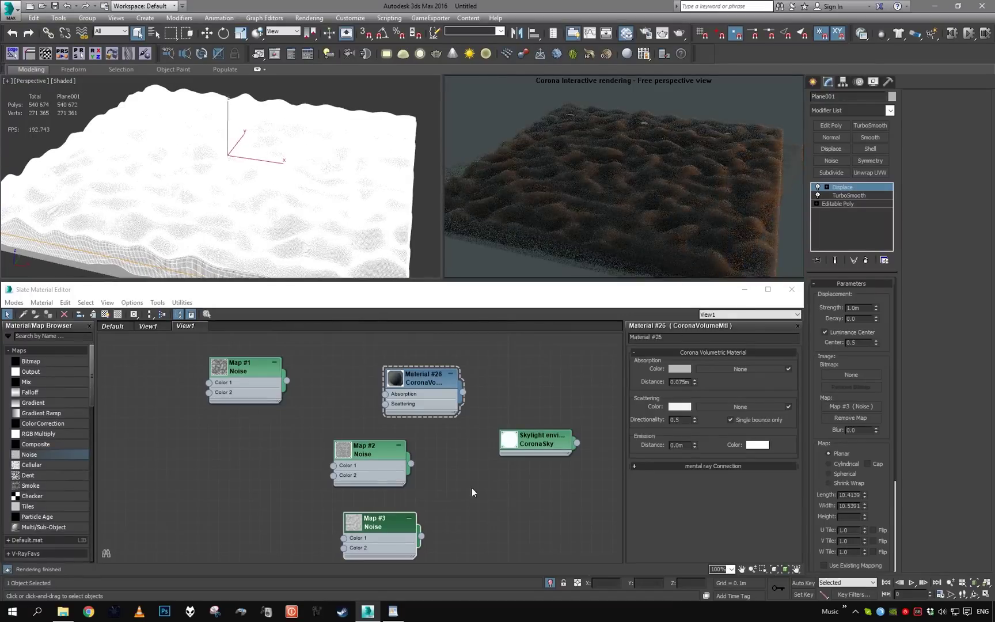
double_click(382, 541)
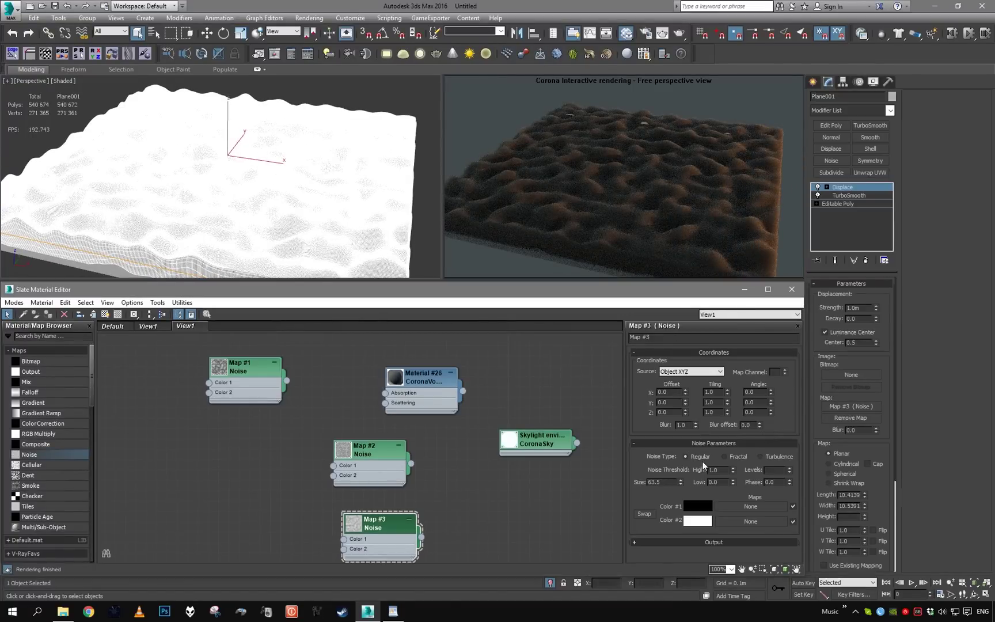
click(760, 456)
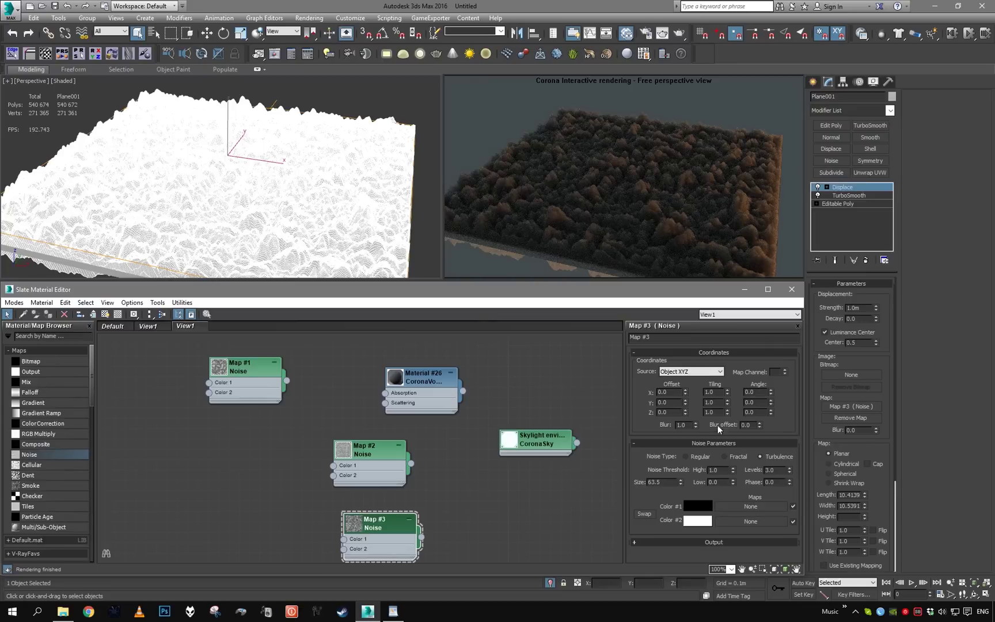
text(00)
key(Return)
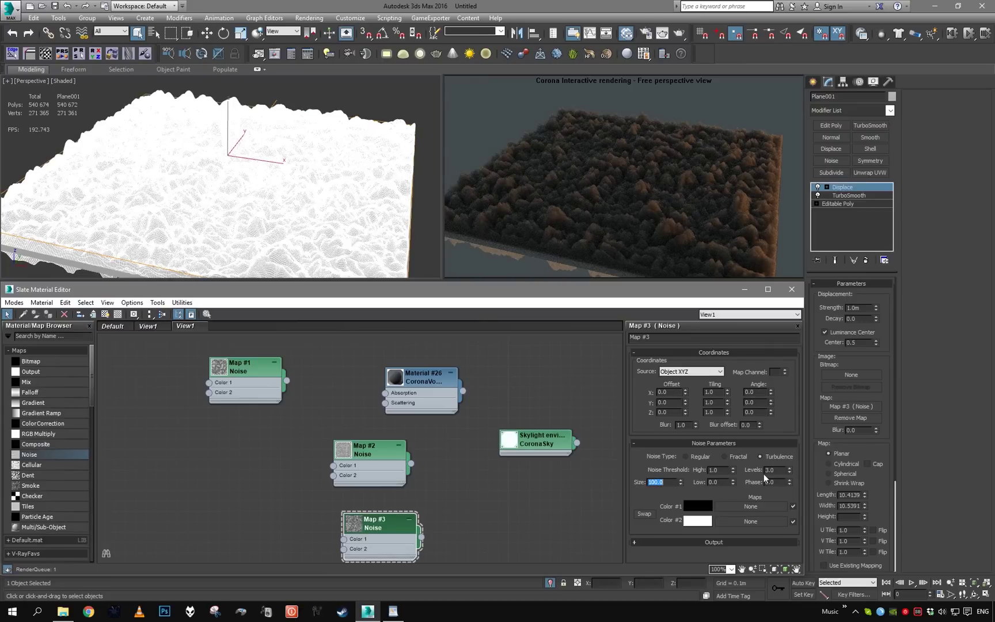
Set the displacement Noise map's levels to 10 and its Y tiling to 0.5.
double_click(771, 470)
text(10.)
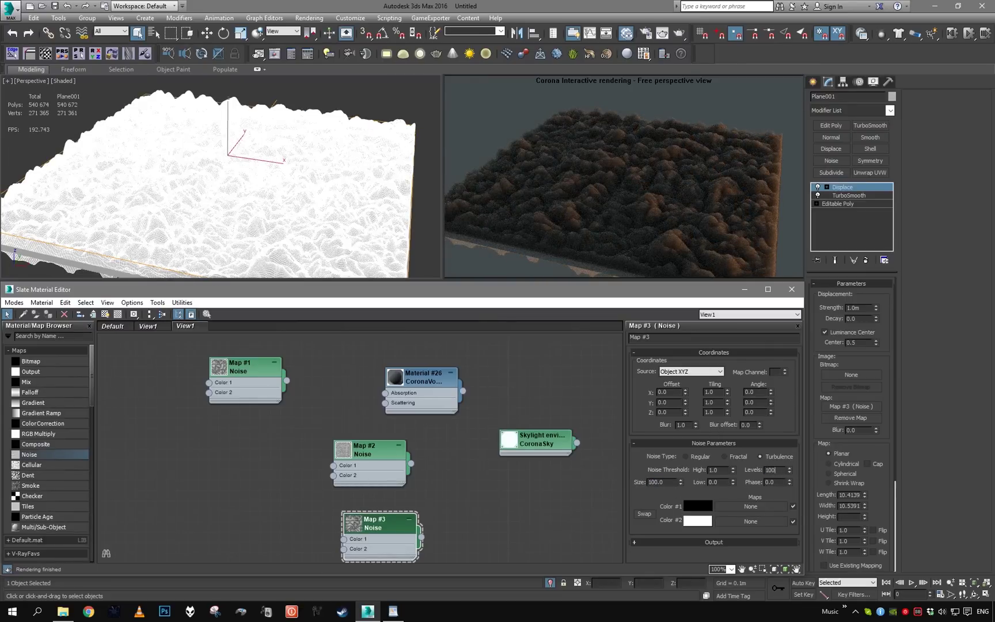
text(0)
key(Return)
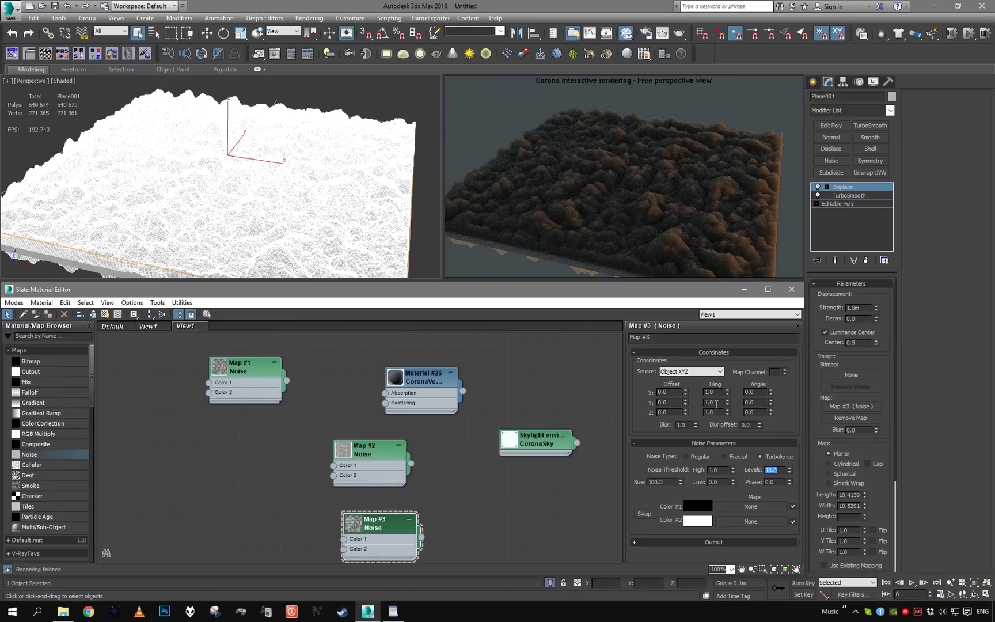
key(Return)
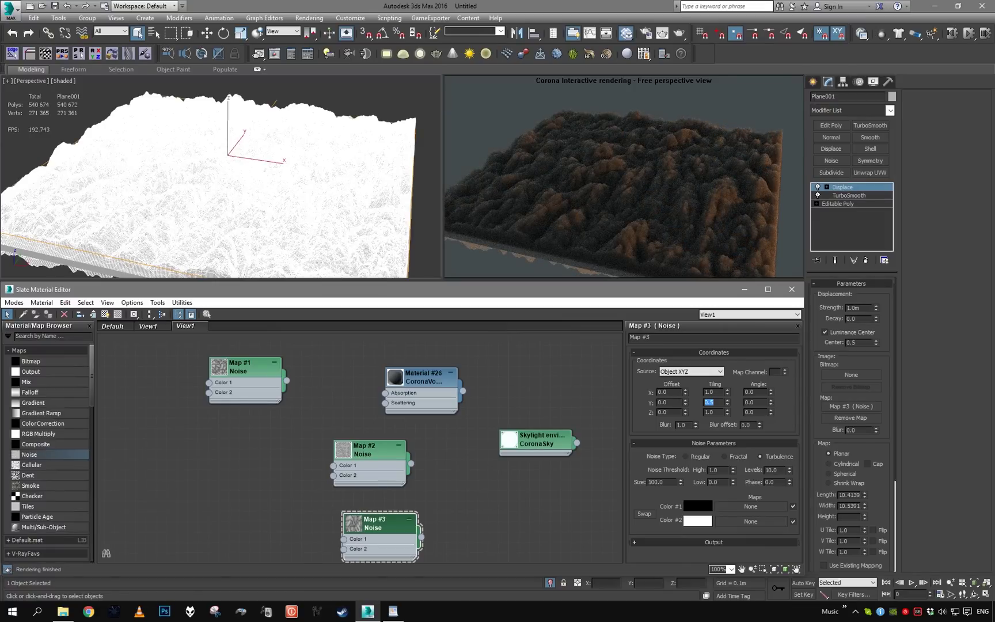
Set the slab's displacement strength to 0.6 m in the Displace modifier.
alt+middle_drag(338, 242, 352, 209)
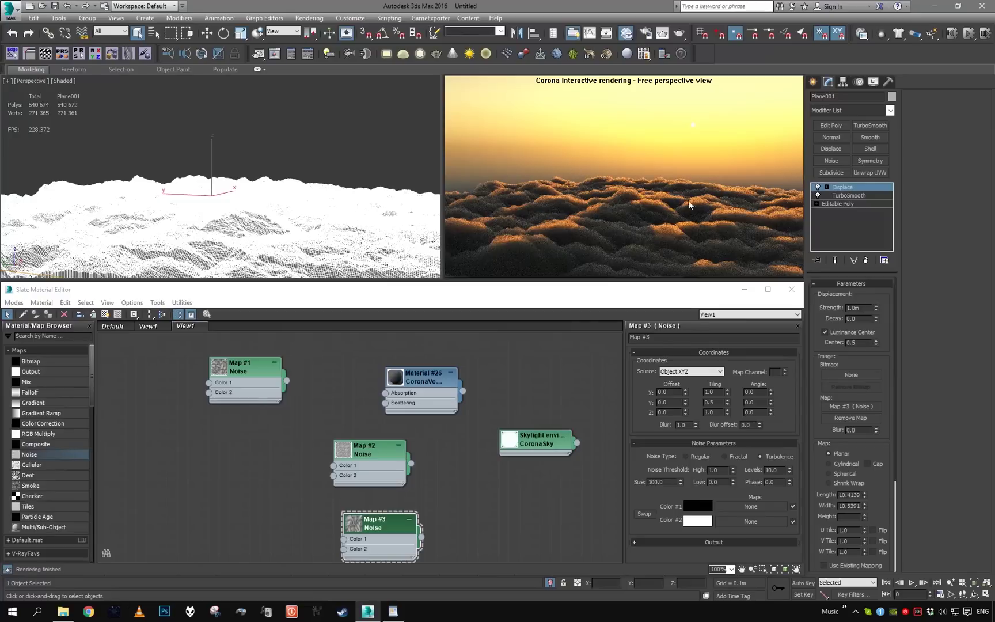
alt+middle_drag(389, 176, 324, 183)
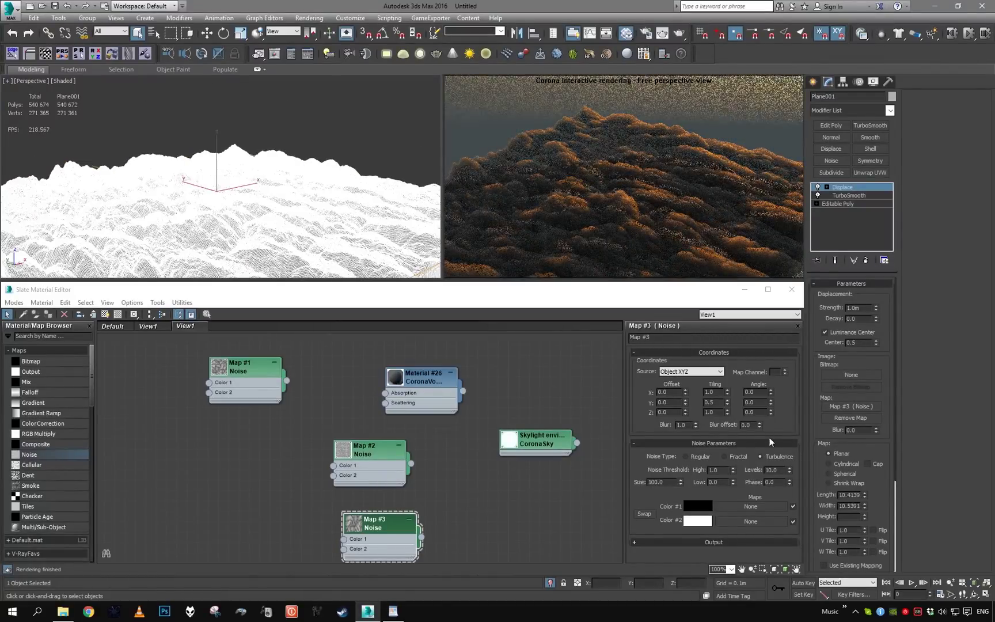
double_click(866, 309)
text(.)
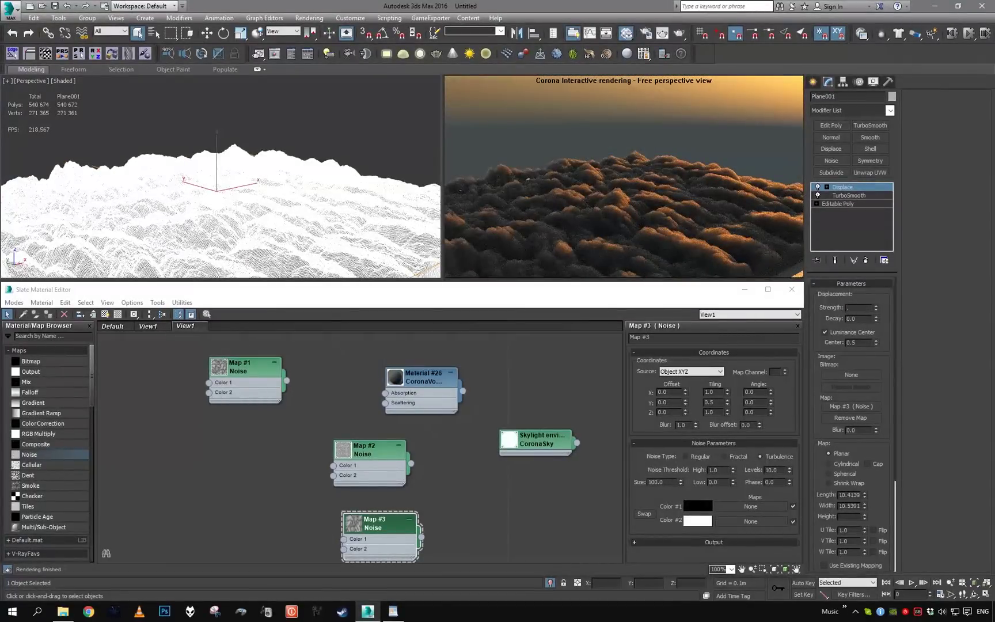
text(0.6m)
key(Return)
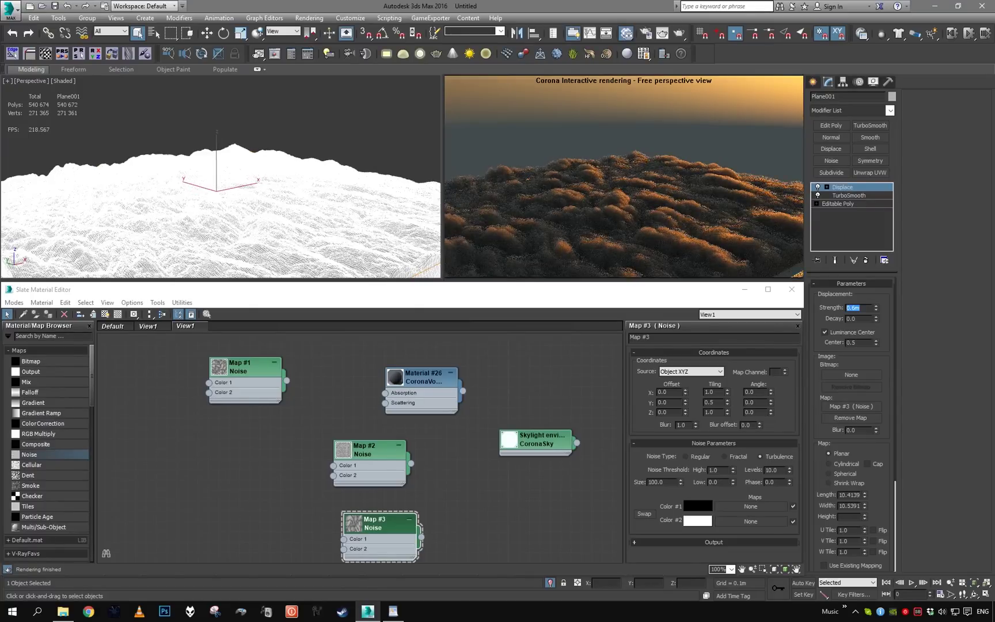
Enable the color map in the displacement Noise map's output and bend its curve downward with the upper point's Bezier handle.
alt+middle_drag(352, 164, 373, 157)
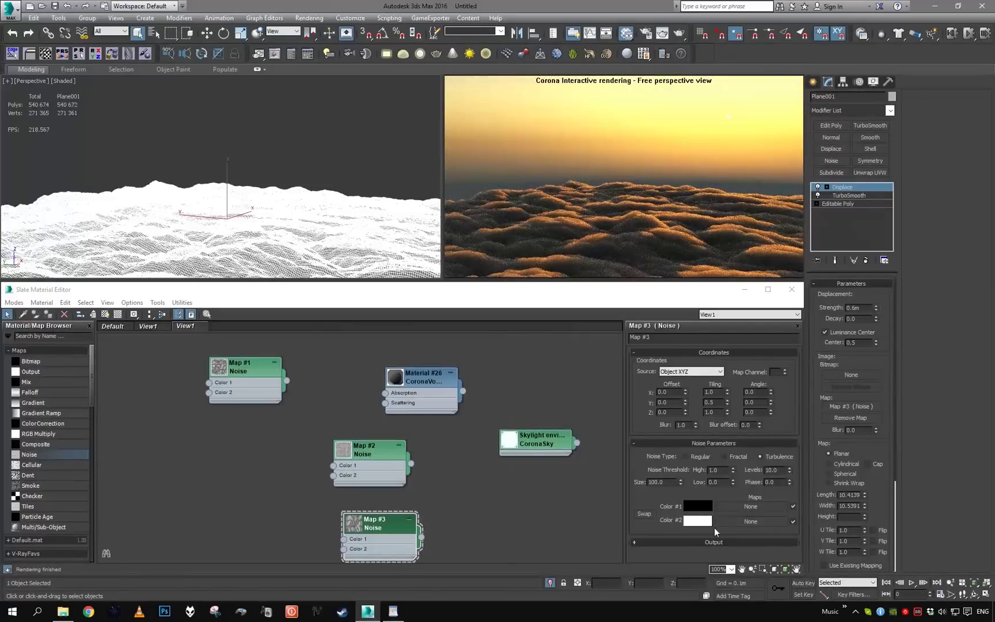
click(714, 541)
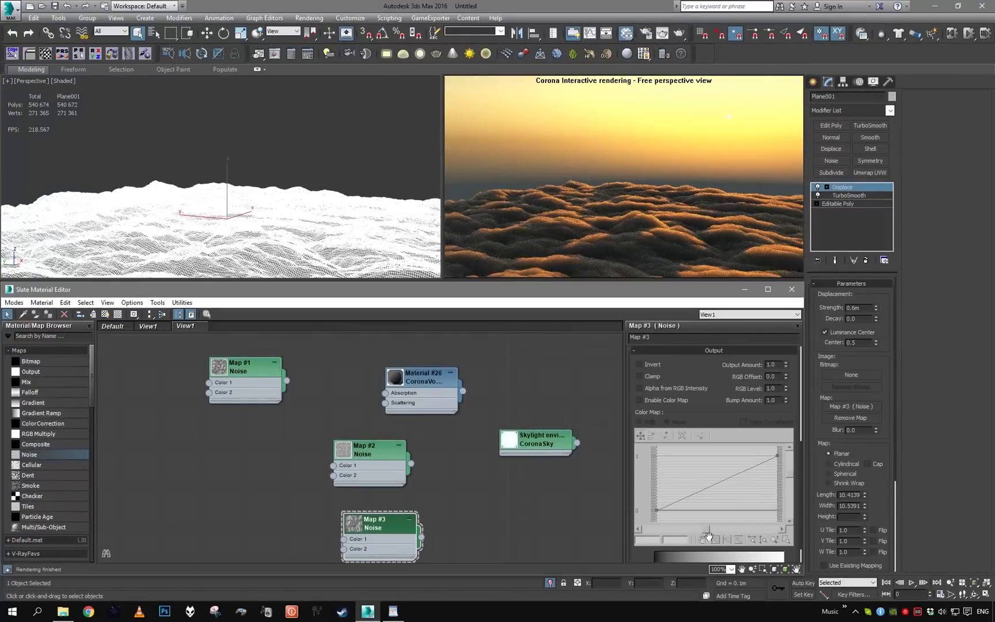
right_click(775, 456)
click(782, 484)
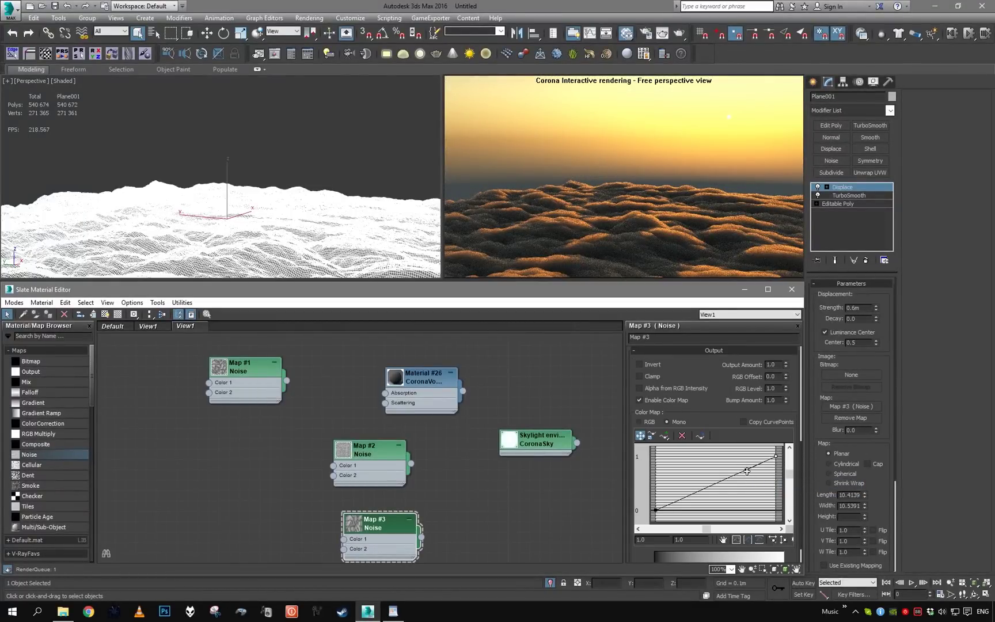
drag(746, 469, 760, 501)
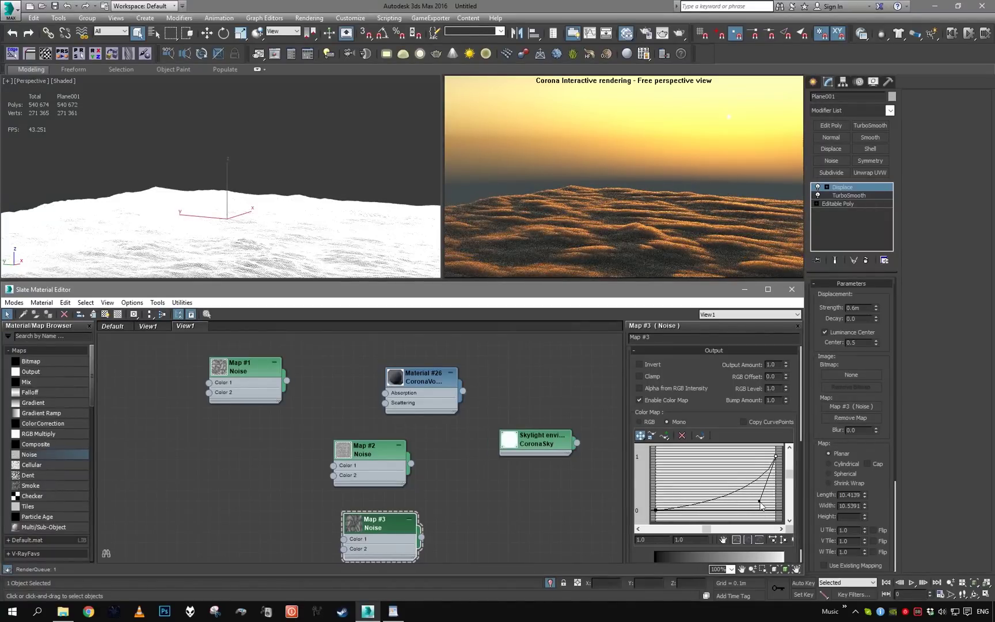
Set the Displace modifier's strength to 1 m.
double_click(858, 307)
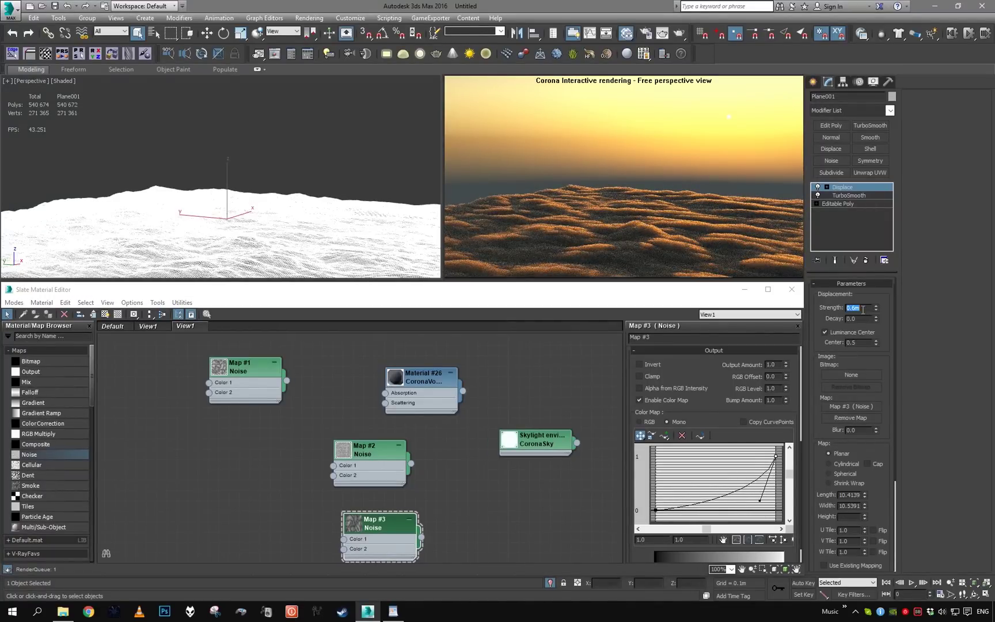
text(1)
key(Return)
Raise the slab to about -0.24 m in Z and lower its open bottom border at the Editable Poly level.
alt+middle_drag(342, 180, 304, 149)
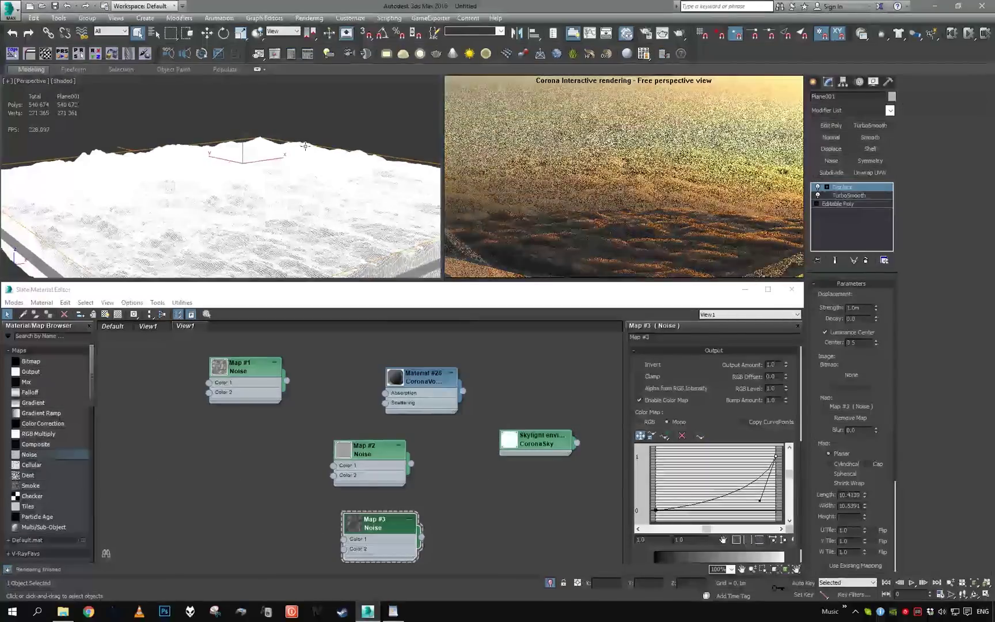
scroll(301, 161, down, 5)
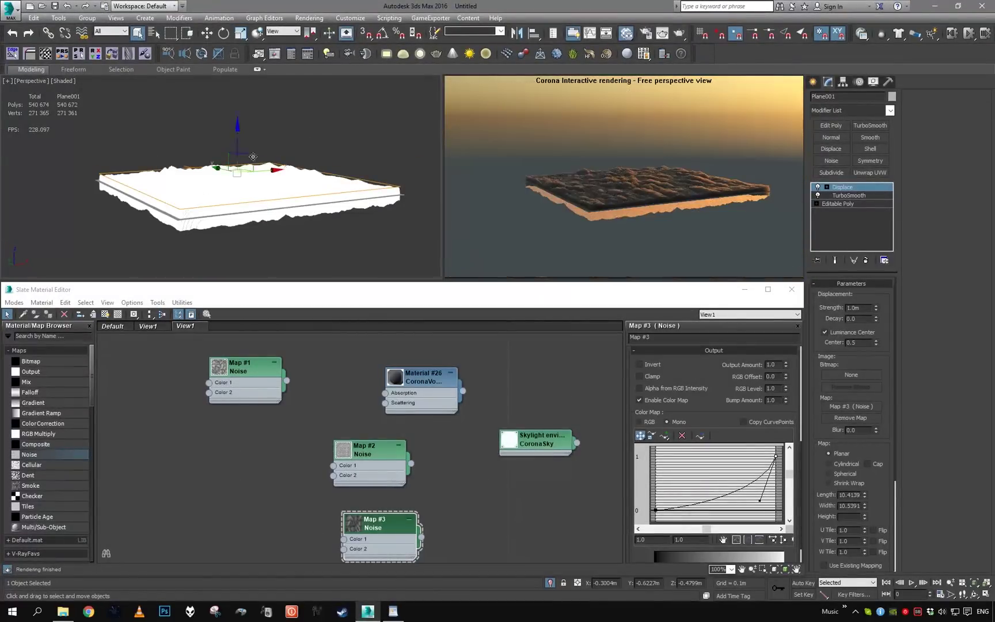
key(w)
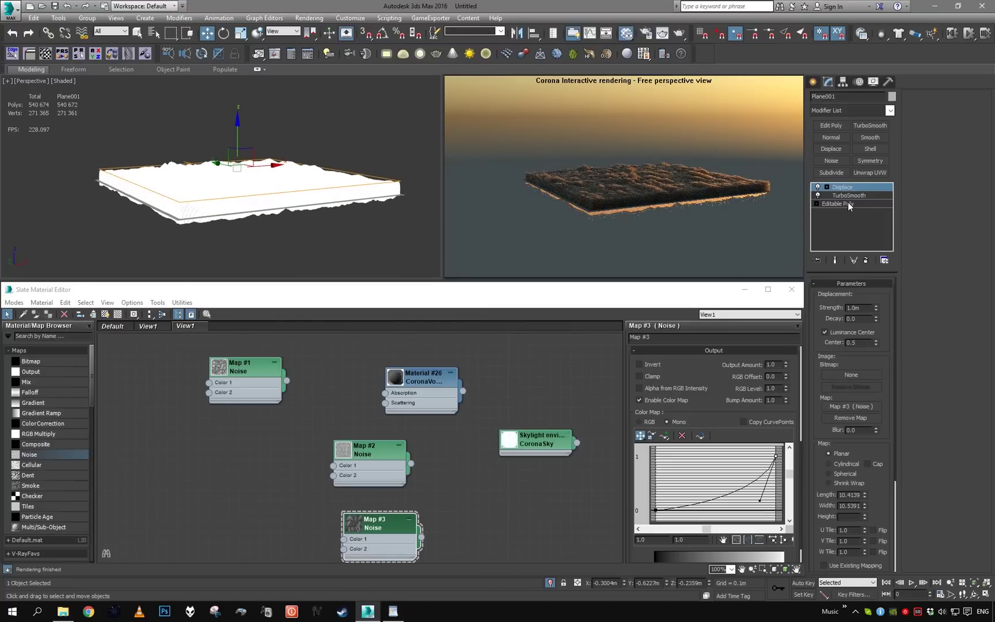
click(845, 203)
key(3)
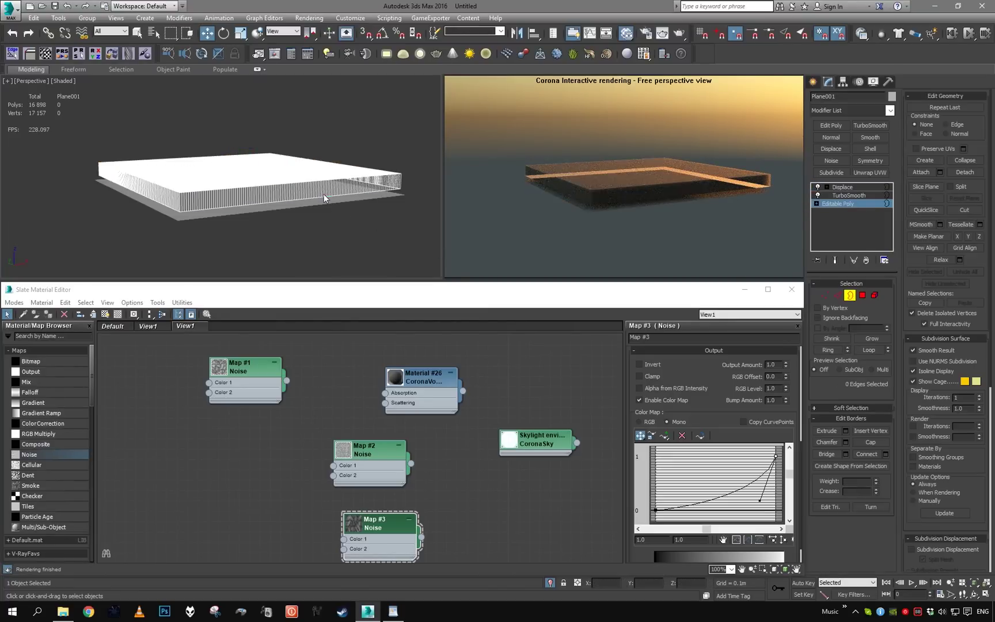
click(288, 195)
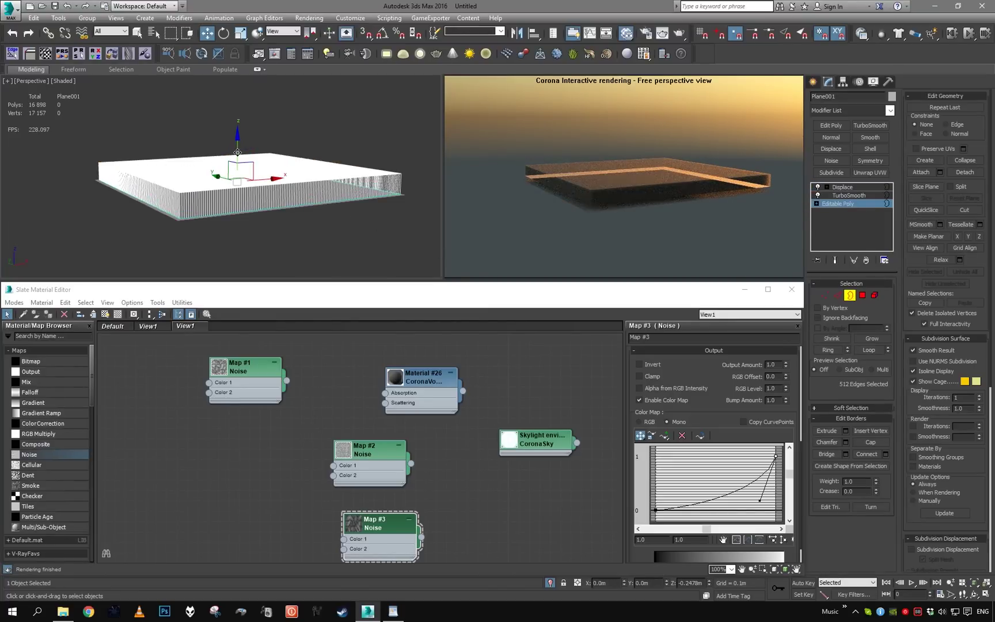
key(3)
click(355, 244)
scroll(354, 244, up, 2)
click(344, 207)
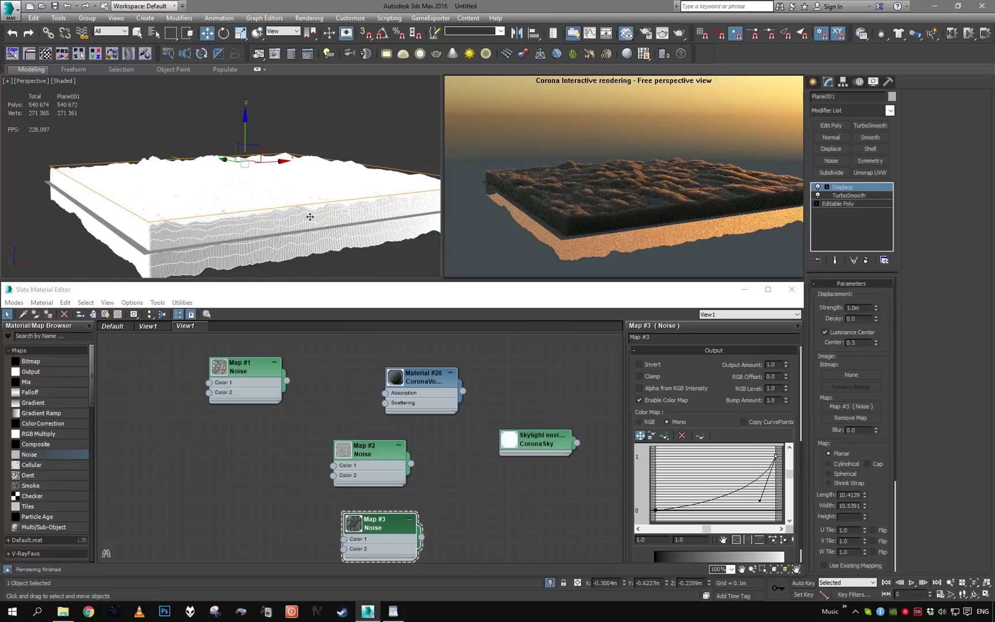
Increase the slab's TurboSmooth iterations by one.
alt+middle_drag(309, 216, 327, 217)
scroll(340, 219, up, 5)
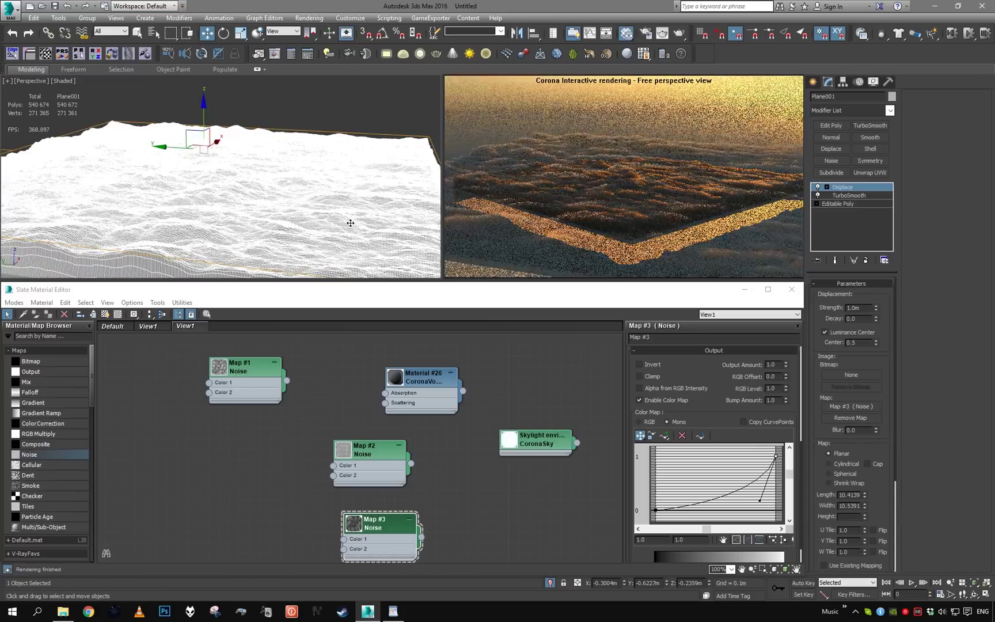
scroll(345, 222, up, 4)
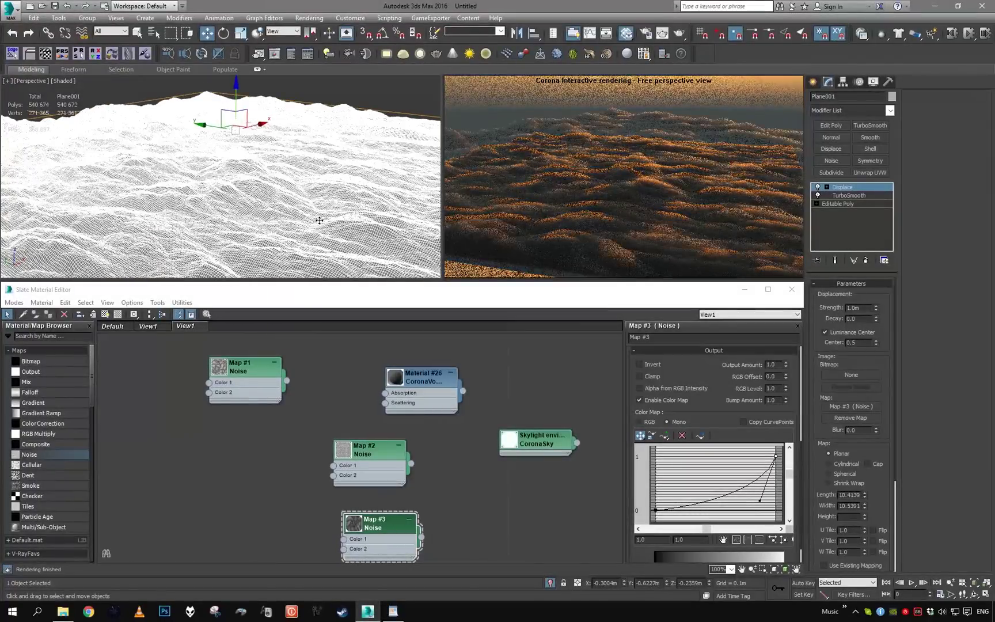
scroll(317, 213, down, 2)
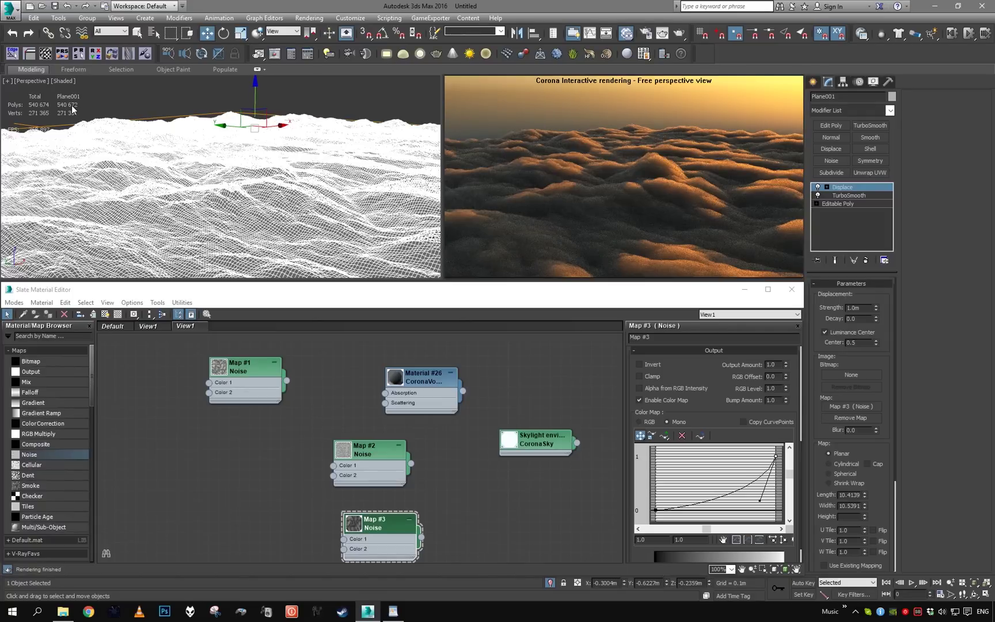
click(858, 195)
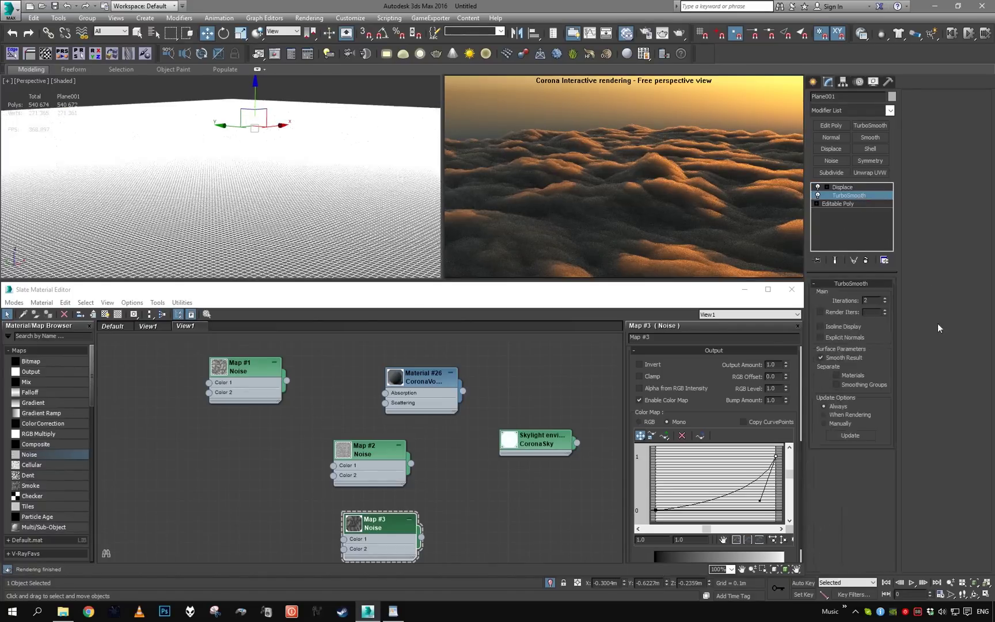
click(884, 298)
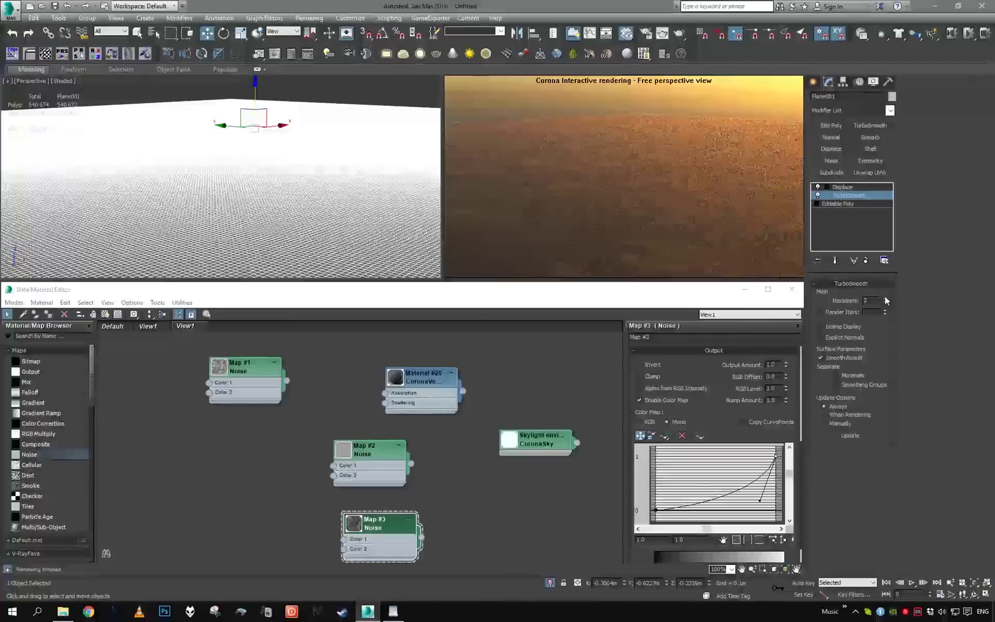
click(297, 90)
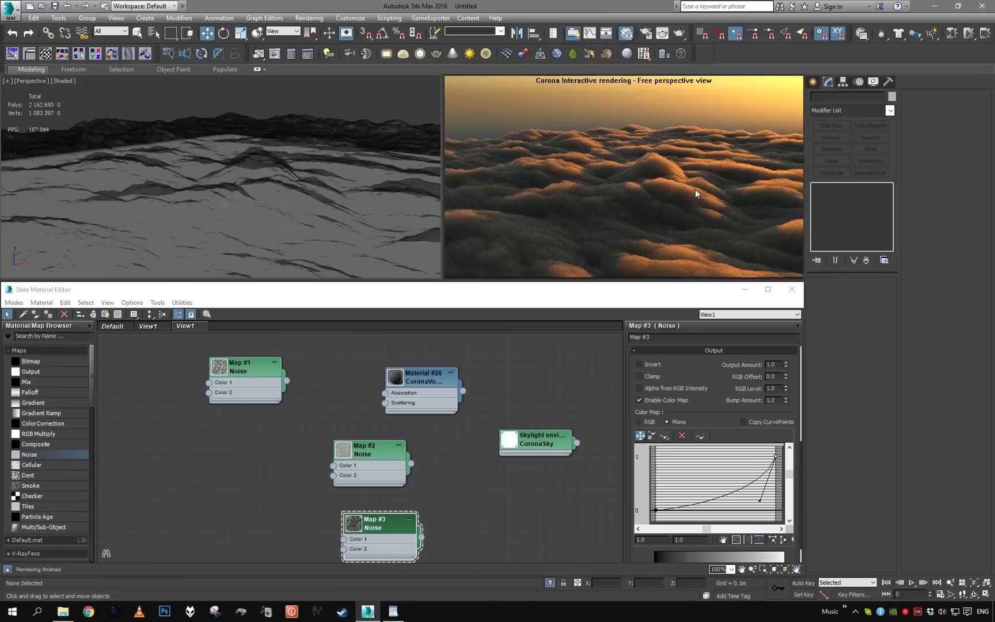
Add a Noise modifier above Displace on the slab and set its scale to 1.
click(292, 154)
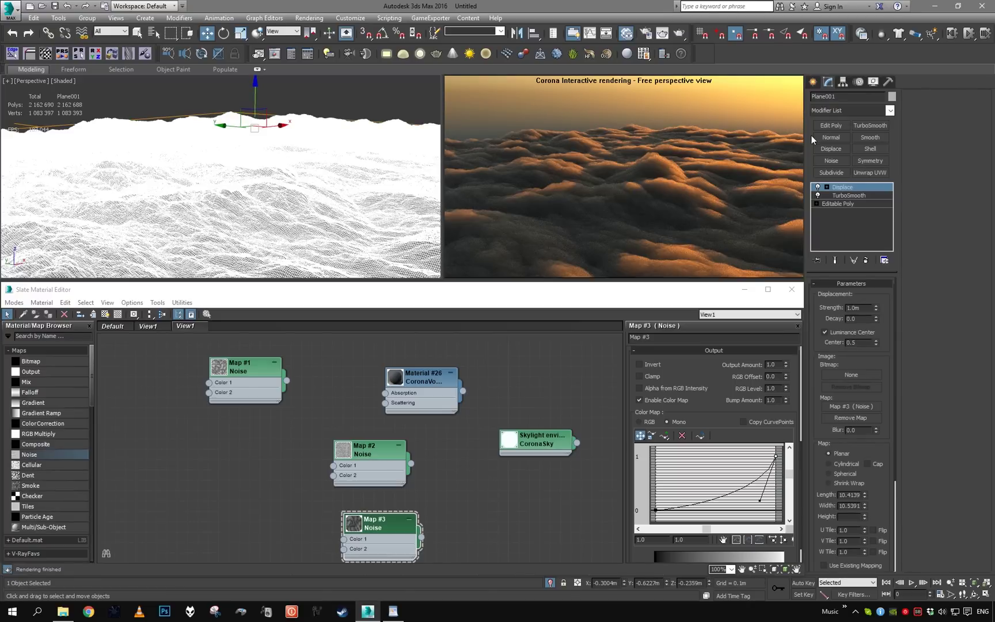
click(831, 160)
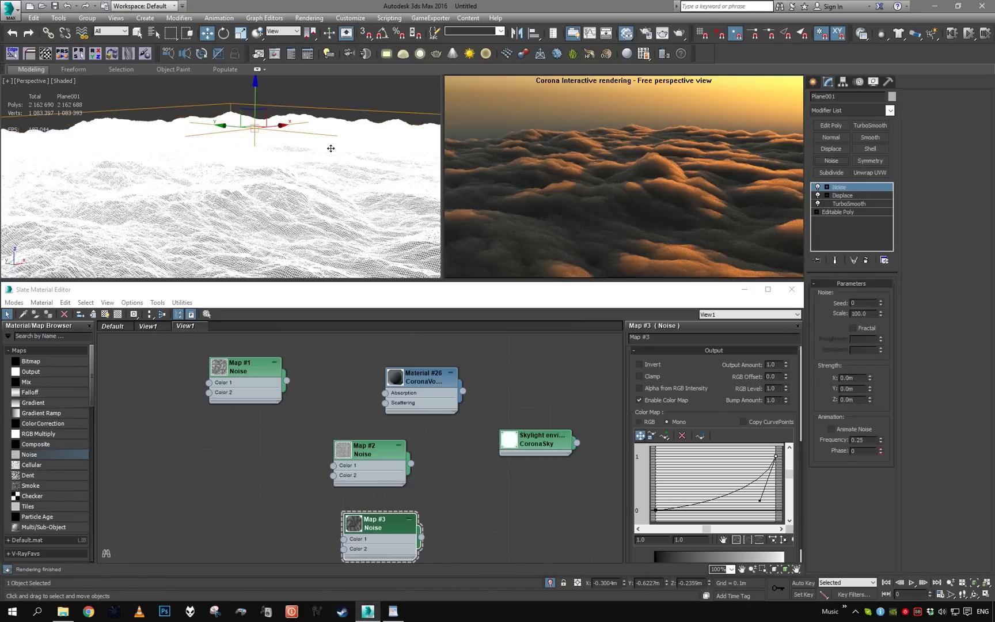
double_click(868, 313)
text(1.0)
key(Return)
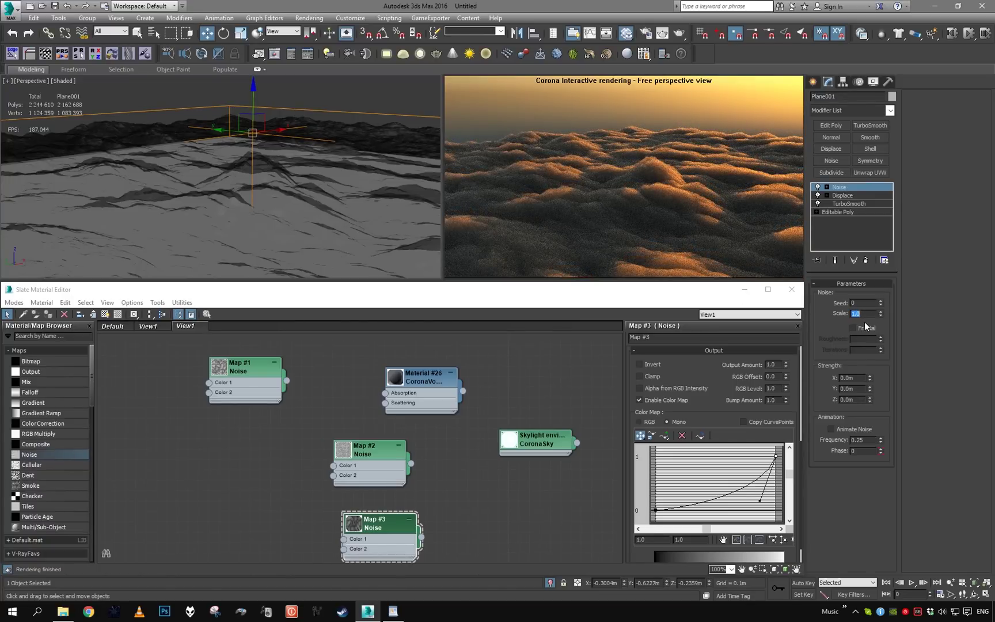
Enable Fractal on the Noise modifier and set its X, Y and Z strengths to 0.1 m each.
double_click(855, 377)
text(0.1)
key(Return)
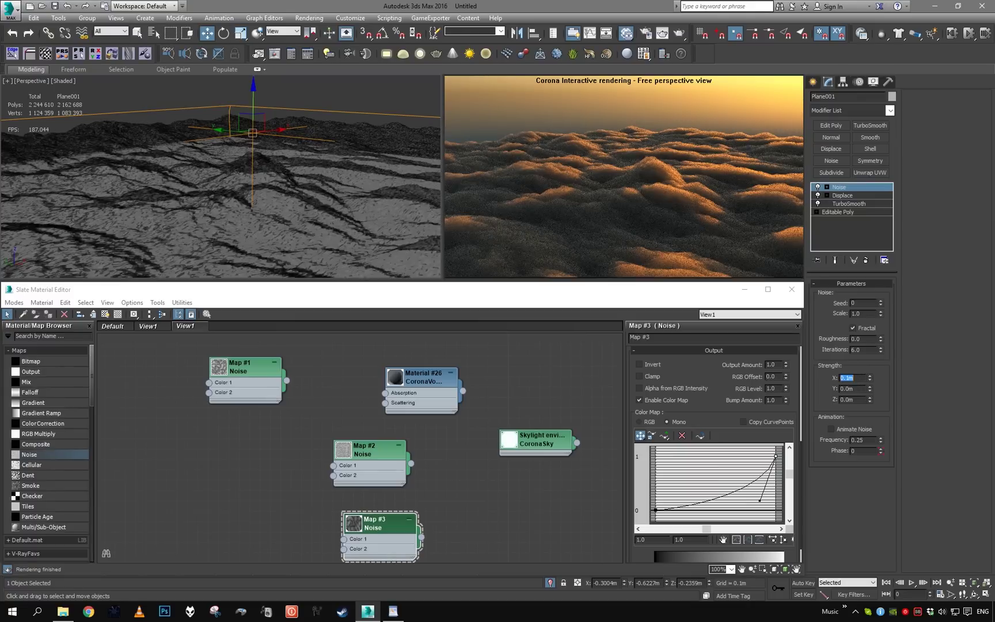
double_click(858, 389)
text(0.1)
key(Return)
double_click(857, 400)
text(0.1)
key(Return)
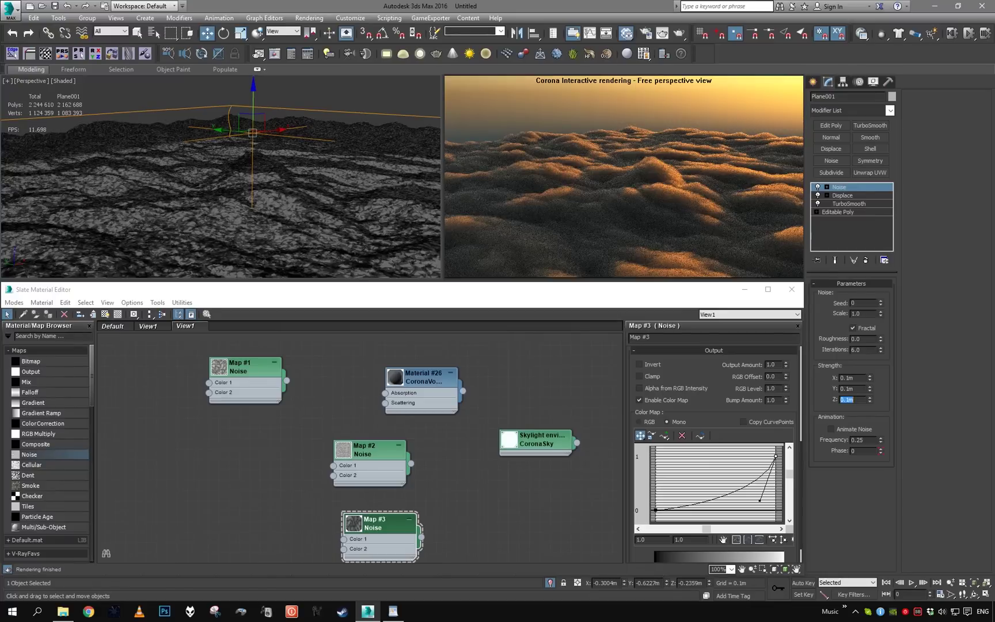
Set the Noise modifier's X, Y and Z strengths to 0.01 m each.
middle_drag(287, 195, 283, 193)
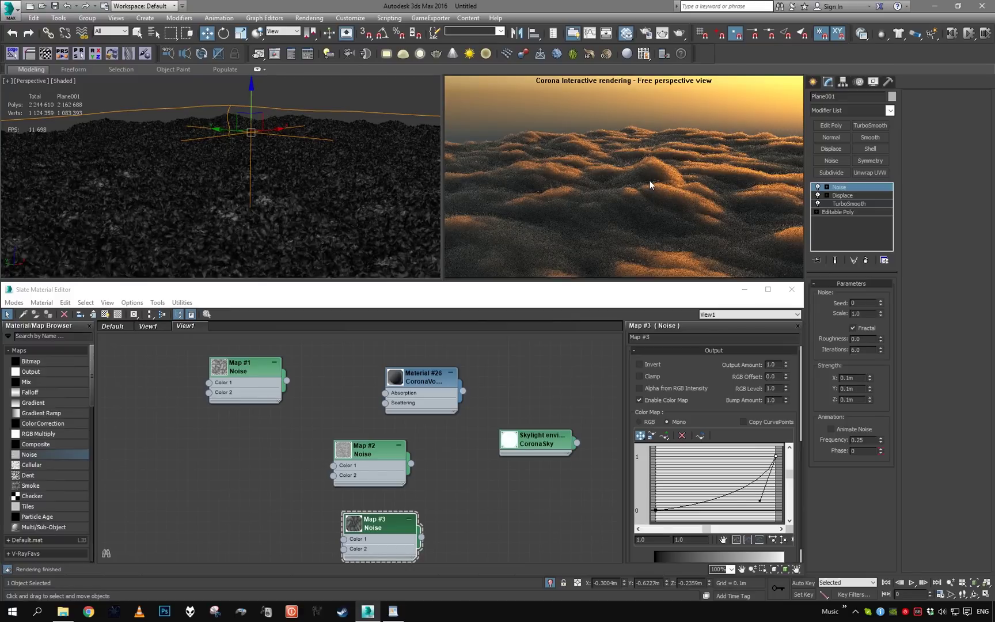
text(0)
click(846, 389)
text(0)
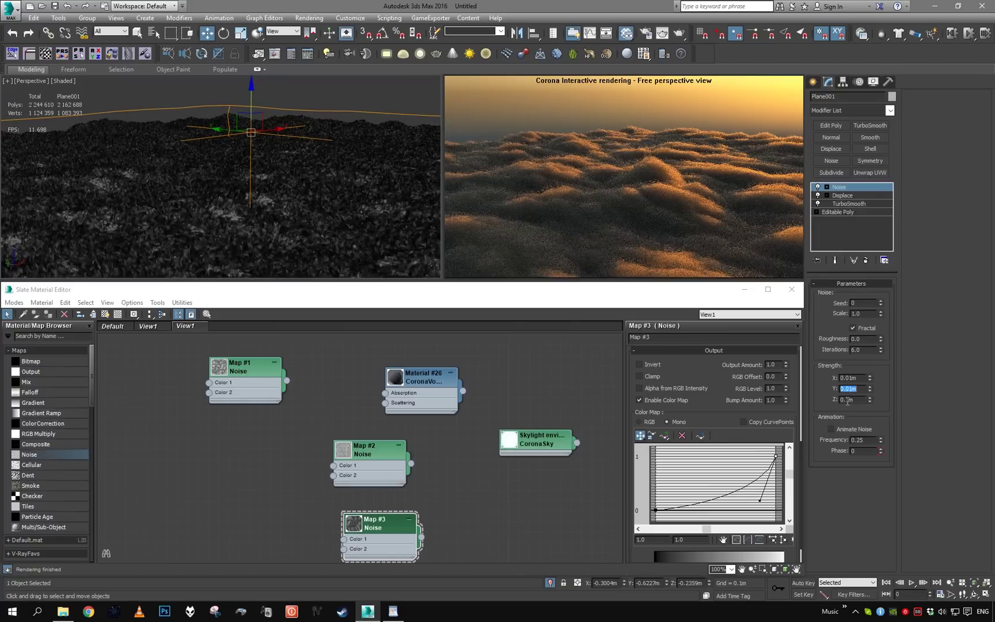
click(850, 401)
text(0)
key(Return)
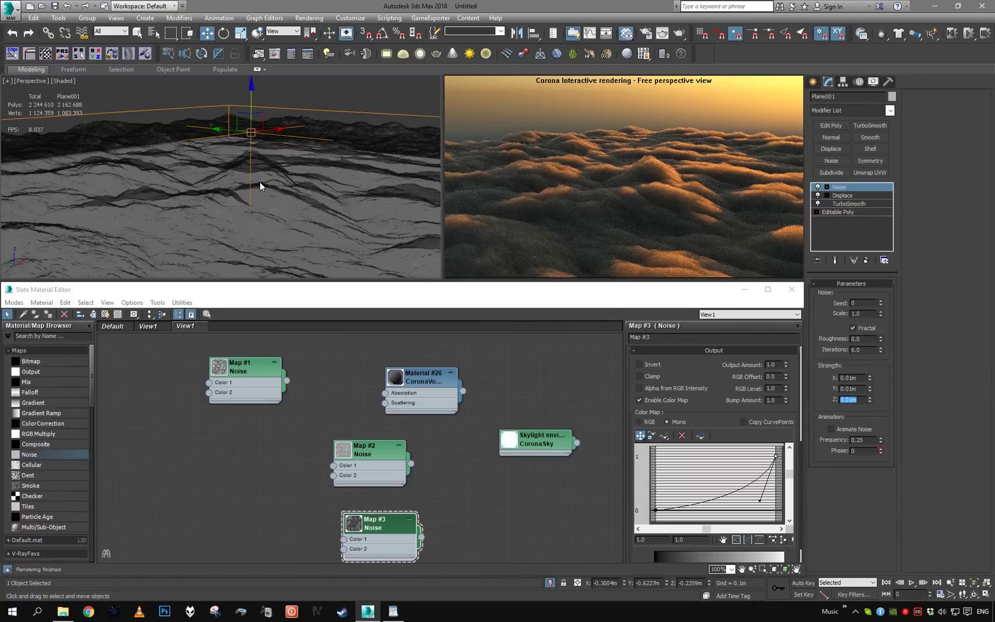
Set the slab's Noise modifier scale to 2.
scroll(260, 185, up, 2)
scroll(262, 179, up, 5)
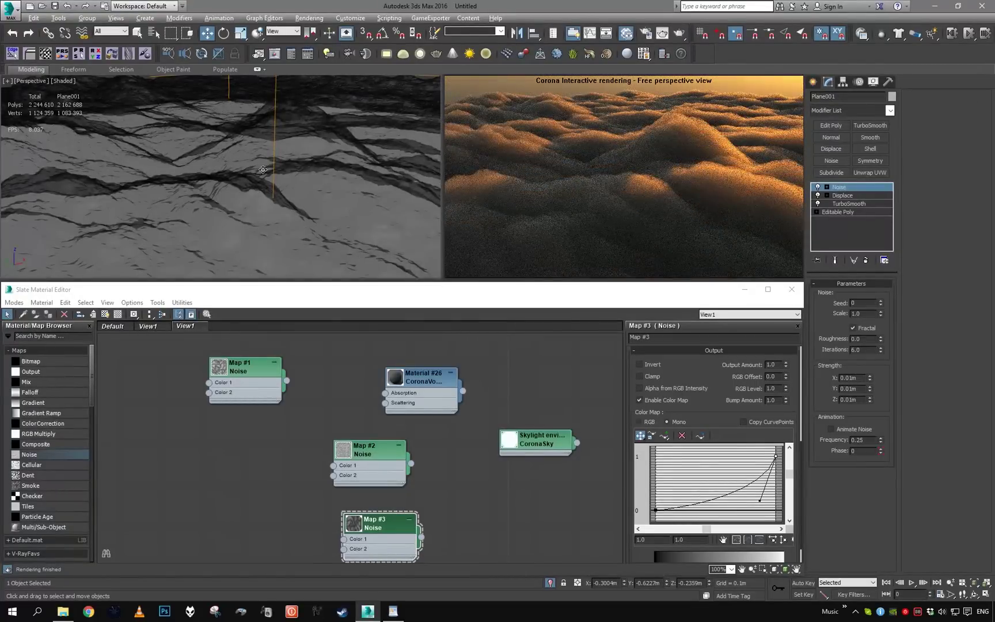
alt+middle_drag(264, 170, 242, 162)
scroll(254, 167, up, 3)
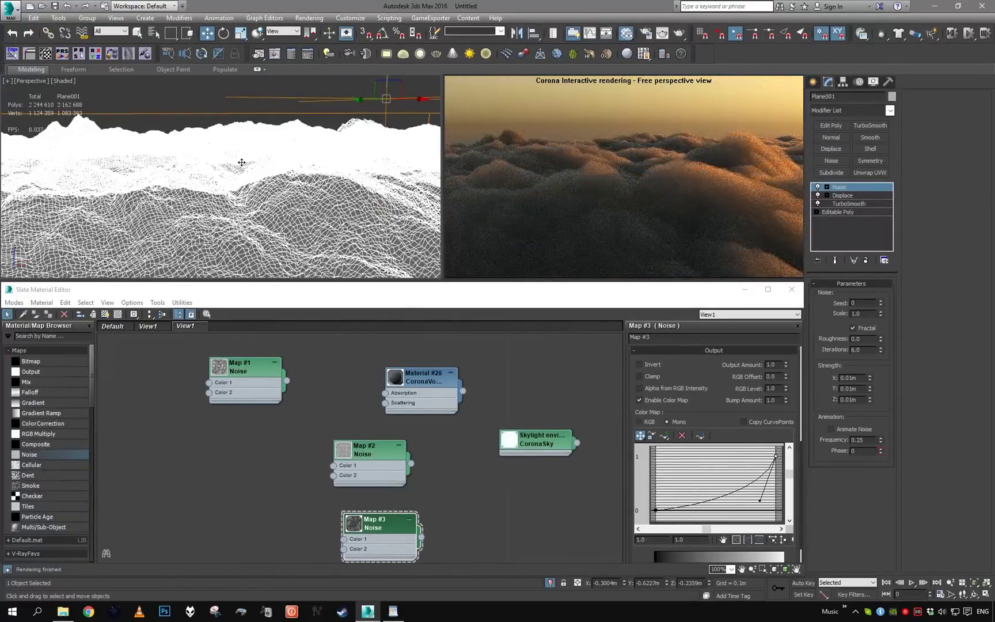
scroll(276, 173, down, 4)
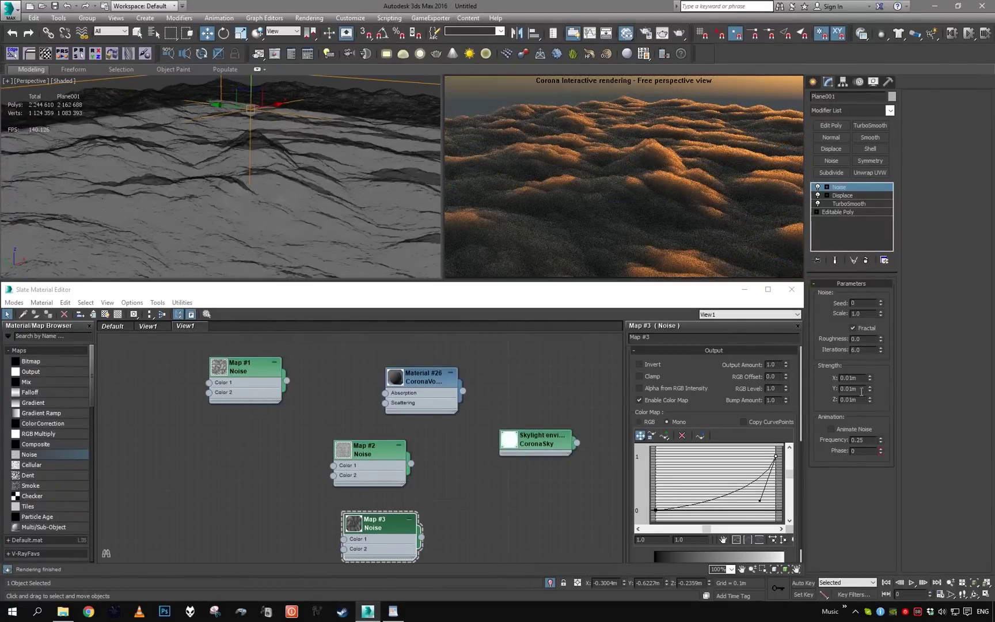
double_click(866, 314)
text(2)
key(Return)
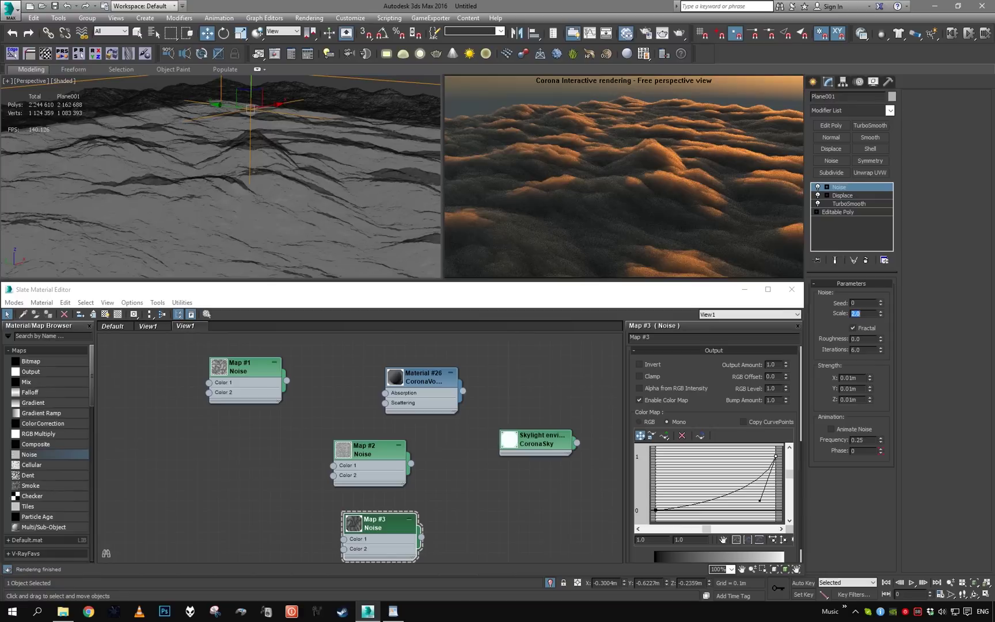
Set the Noise modifier's X, Y and Z strengths to 0.05 m each.
click(851, 380)
key(BackSpace)
text(5)
key(Return)
click(853, 390)
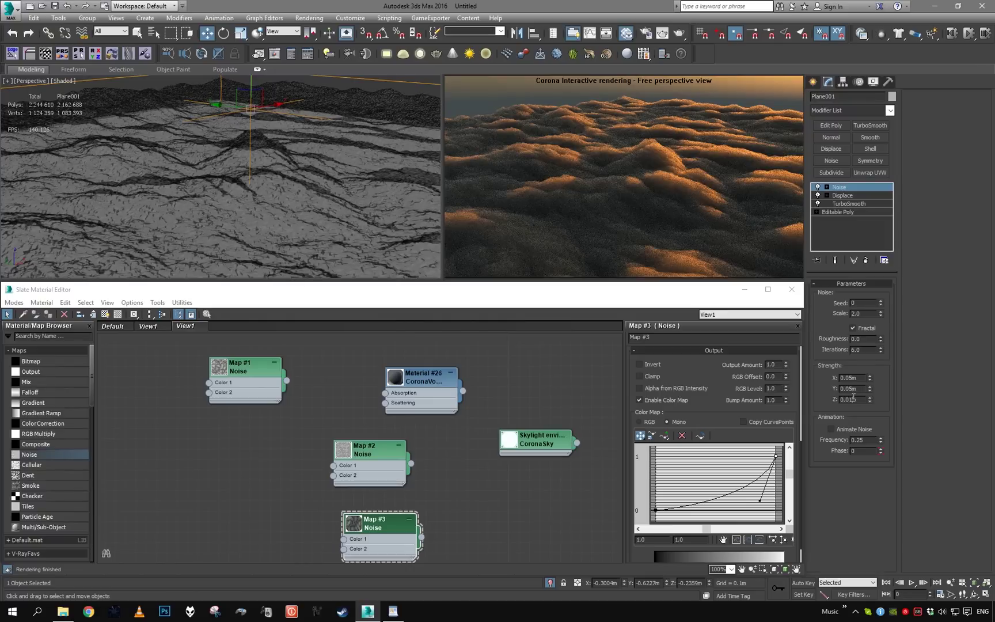
double_click(853, 397)
text(0.05)
key(Return)
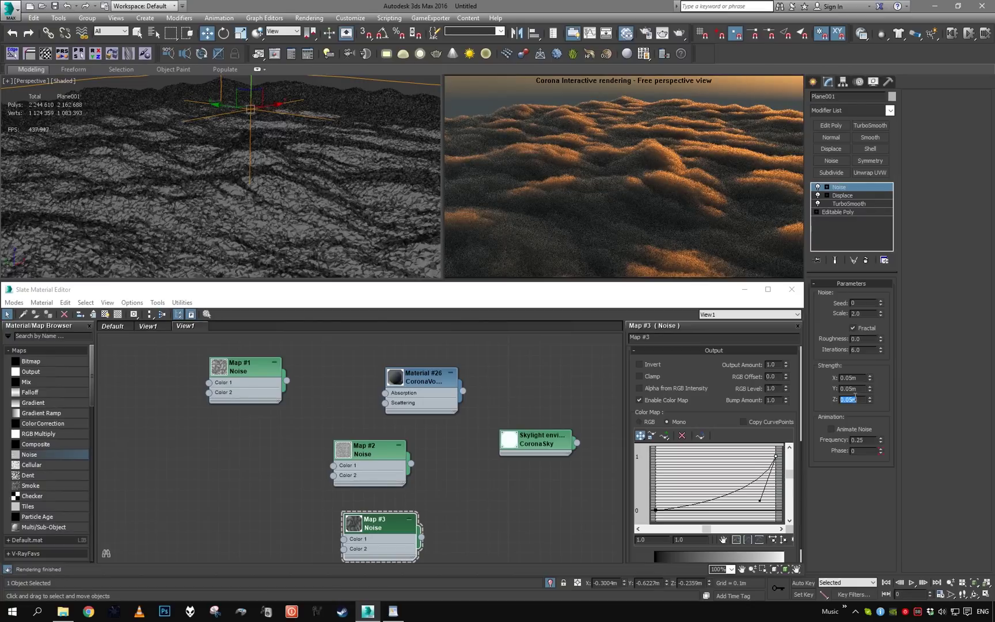
Set the slab's Noise modifier scale to 3.
scroll(386, 233, up, 8)
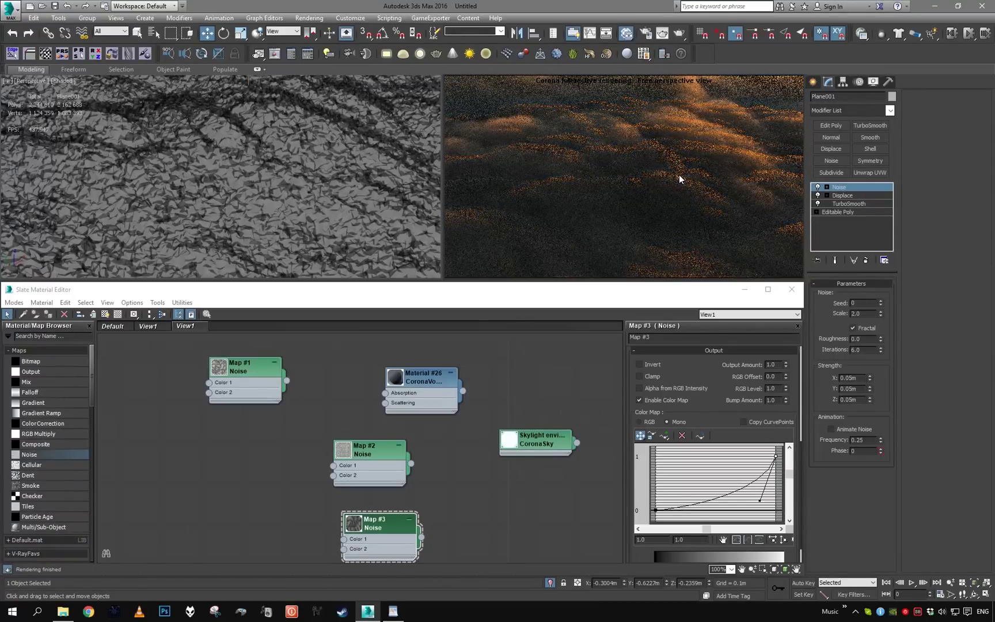
drag(684, 146, 678, 120)
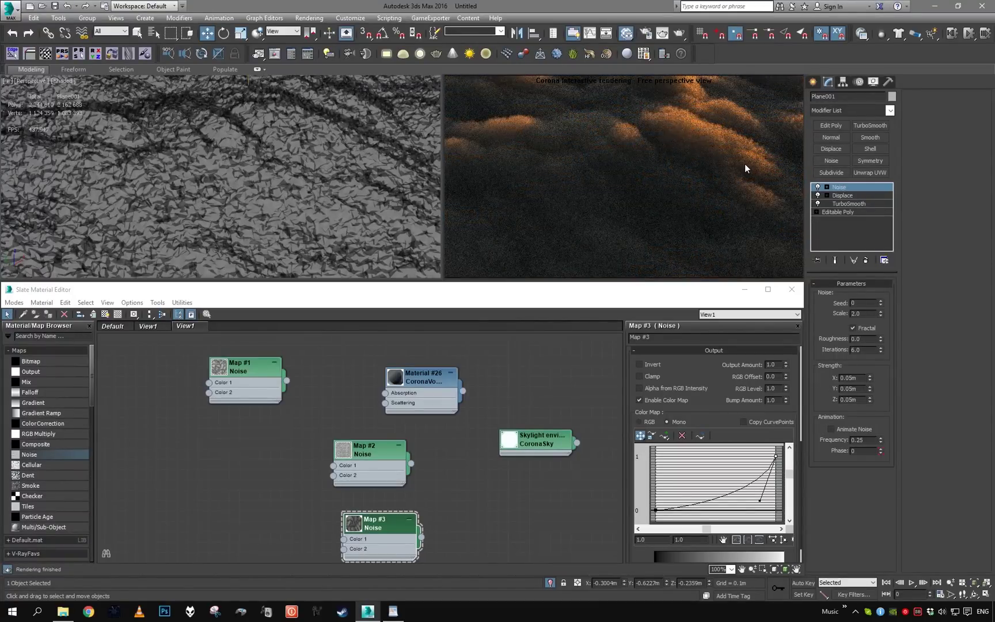
double_click(862, 313)
text(3.0)
key(Return)
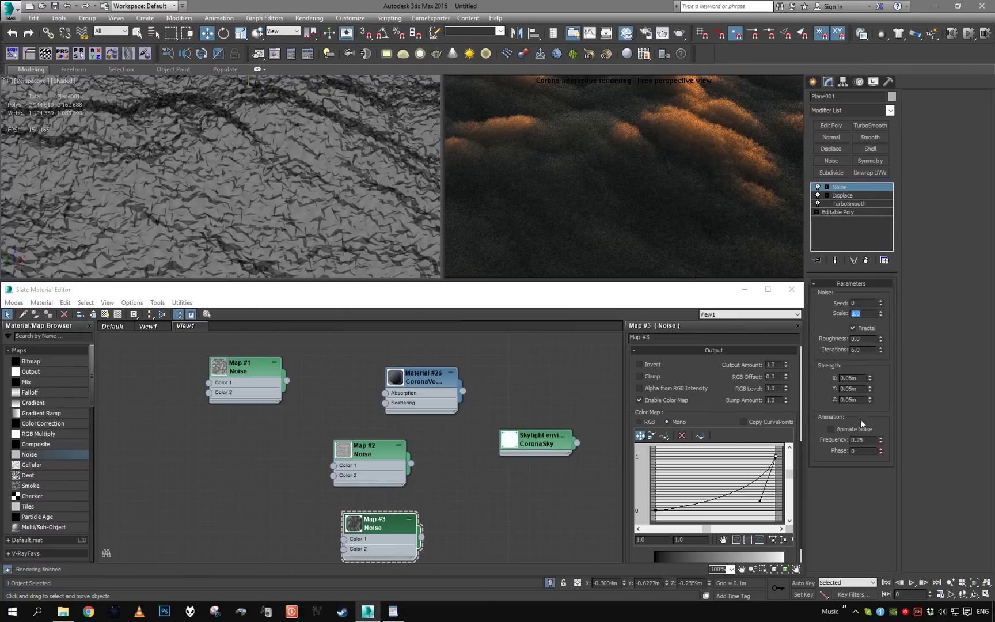
Set the Noise modifier's X, Y and Z strengths to 0.03 m each.
click(852, 400)
key(Return)
text(3)
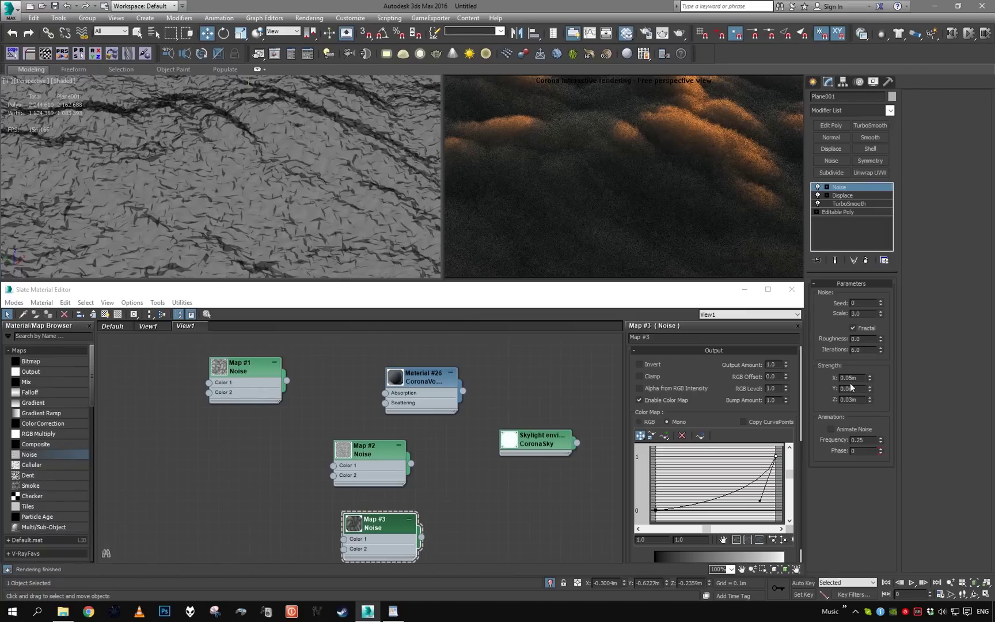
key(Return)
click(853, 379)
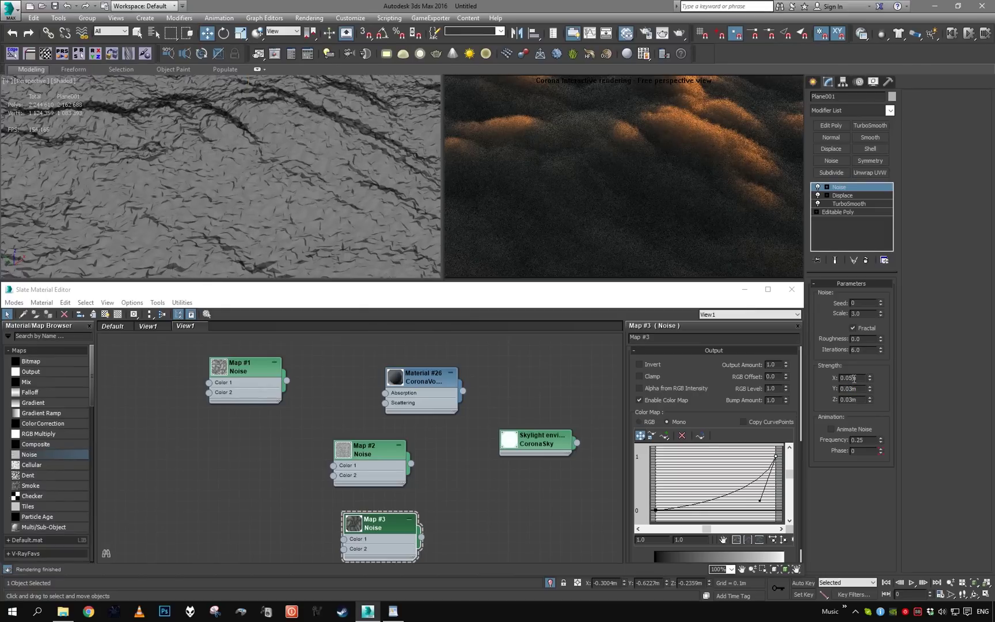
text(3)
key(Return)
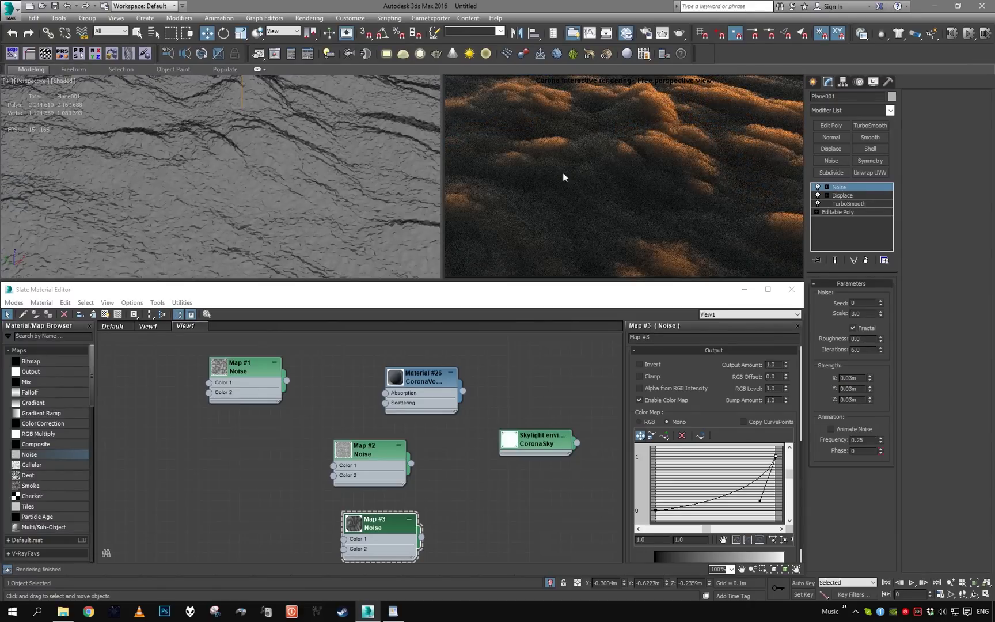
Set the slab's Noise modifier roughness to 0.5 and its scale to 5.
middle_drag(345, 158, 352, 182)
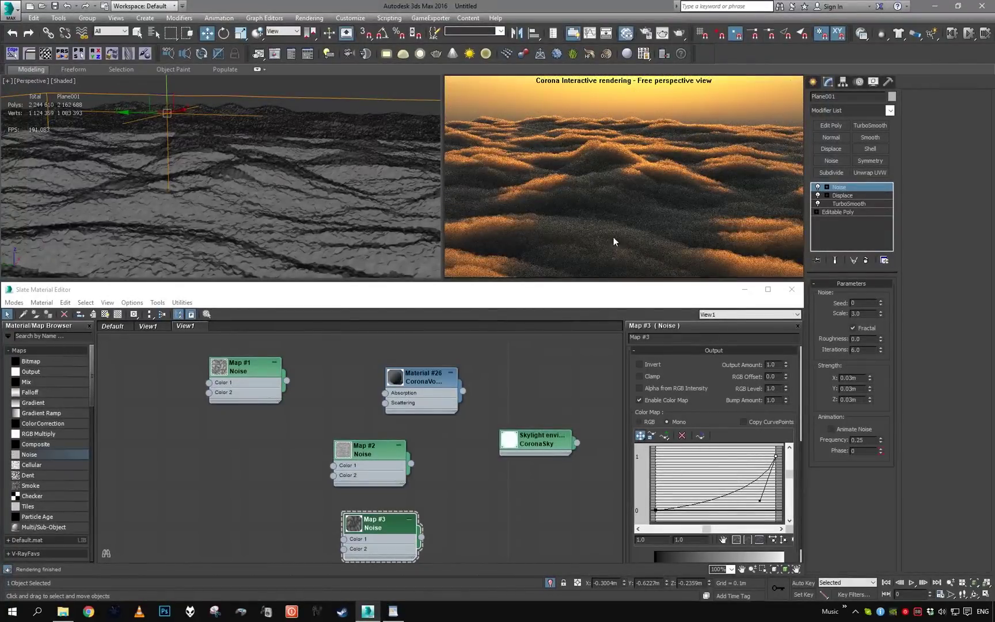
double_click(860, 339)
text(0.5)
key(Return)
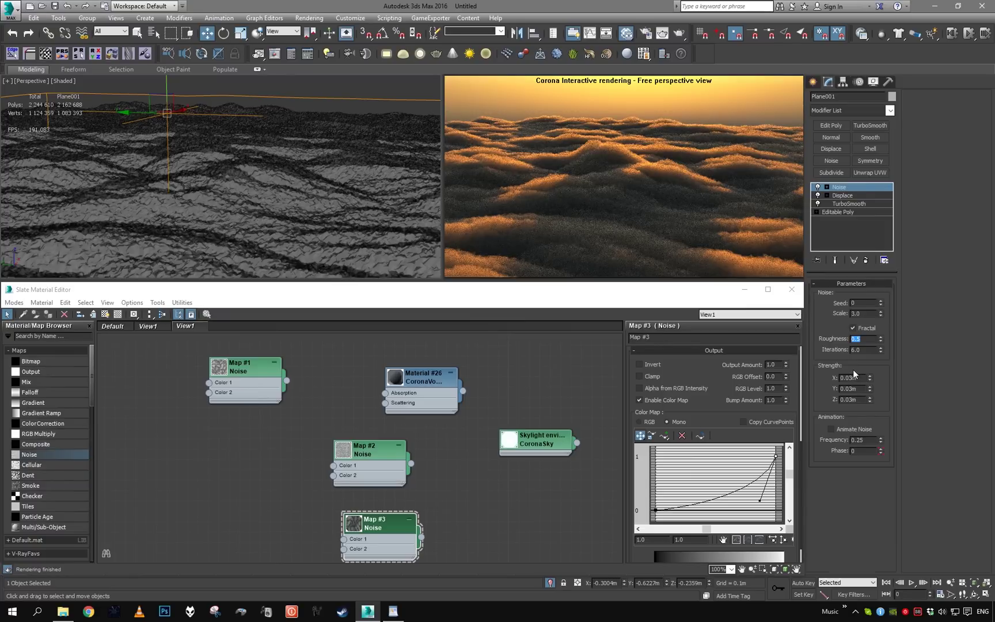
double_click(856, 313)
text(5)
key(Return)
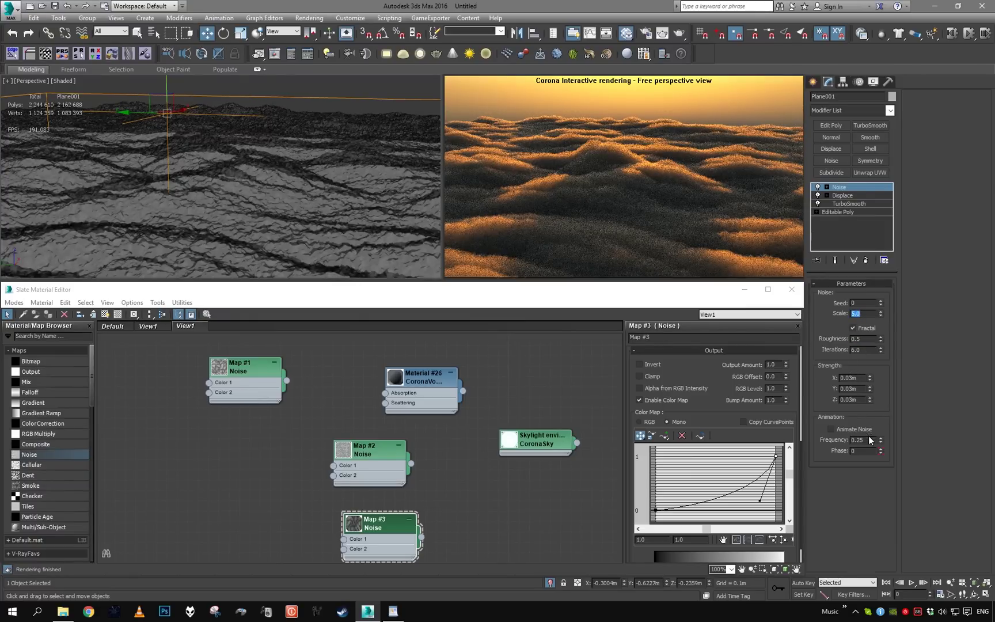
Raise the Noise modifier's Z, Y and X strengths to 0.05 m each.
click(853, 399)
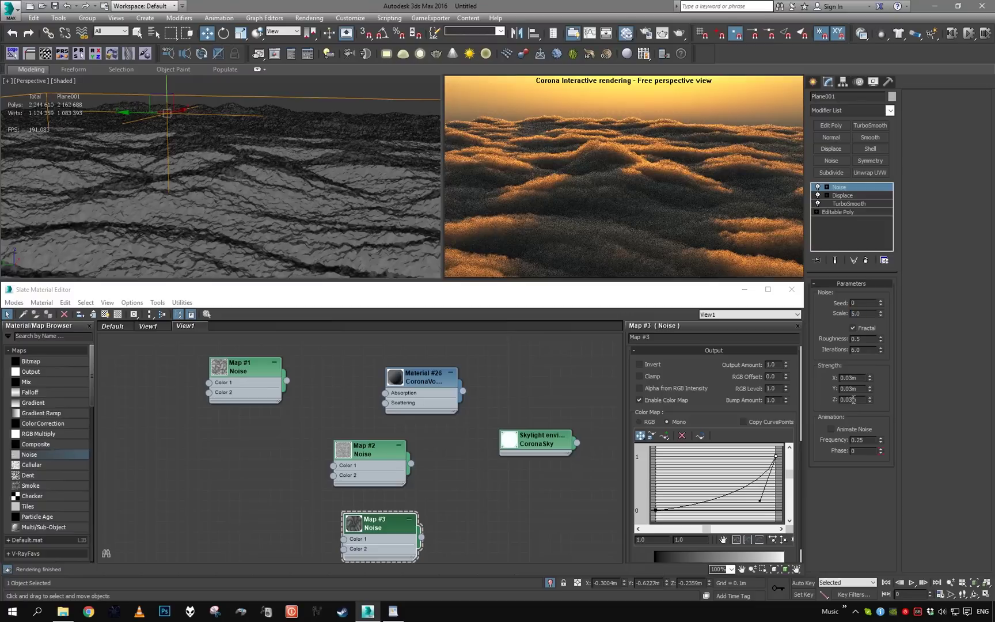
key(BackSpace)
text(5)
click(854, 389)
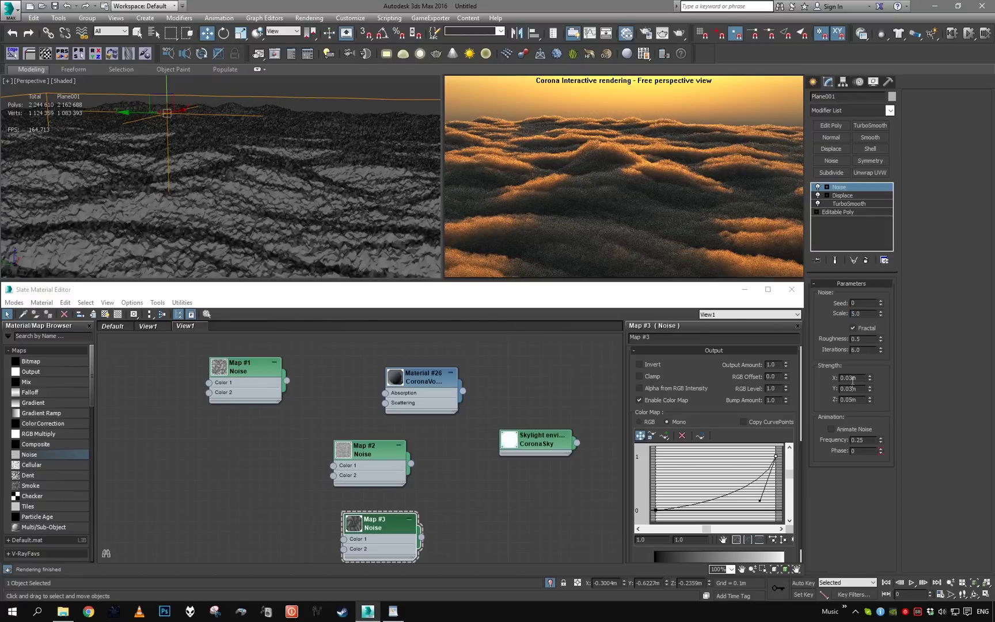
key(BackSpace)
text(5)
key(Return)
double_click(851, 378)
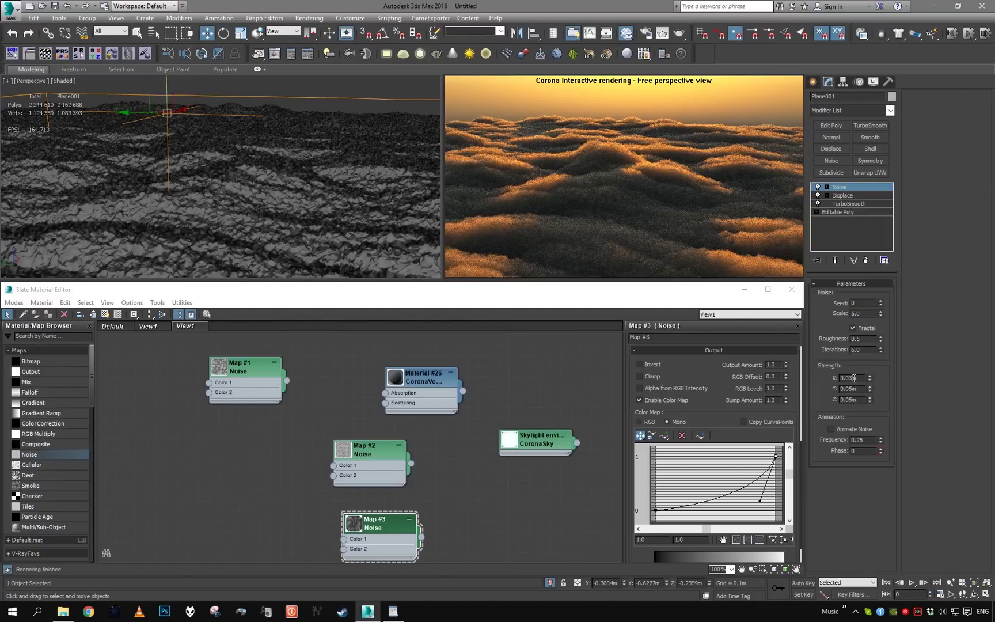
text(0.05)
key(Return)
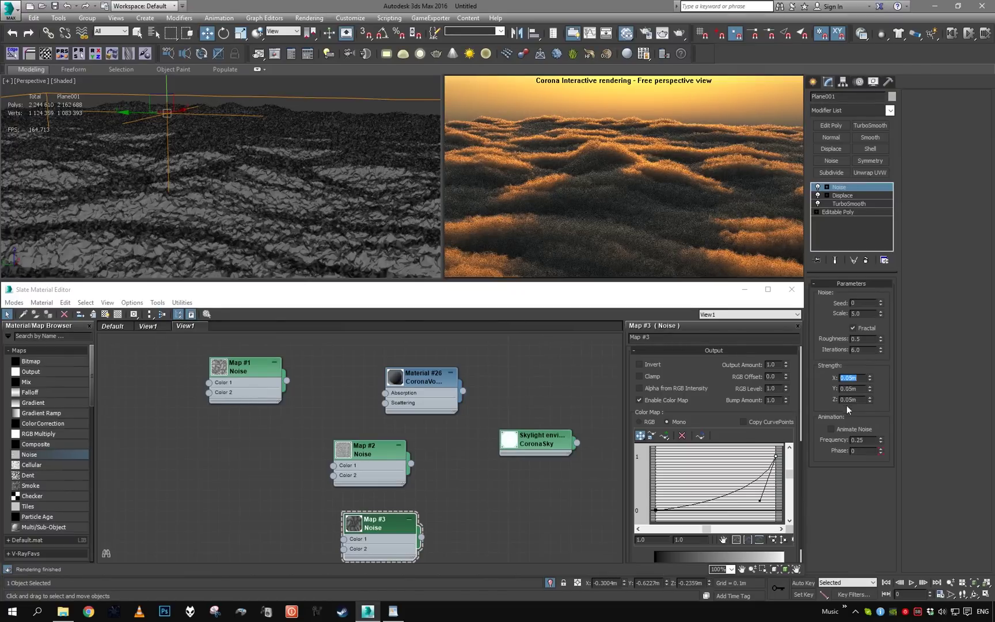
Set the Noise modifier's X, Y and Z strengths to 0.035 m each.
click(853, 388)
text(0.04)
key(Return)
text(5)
key(Return)
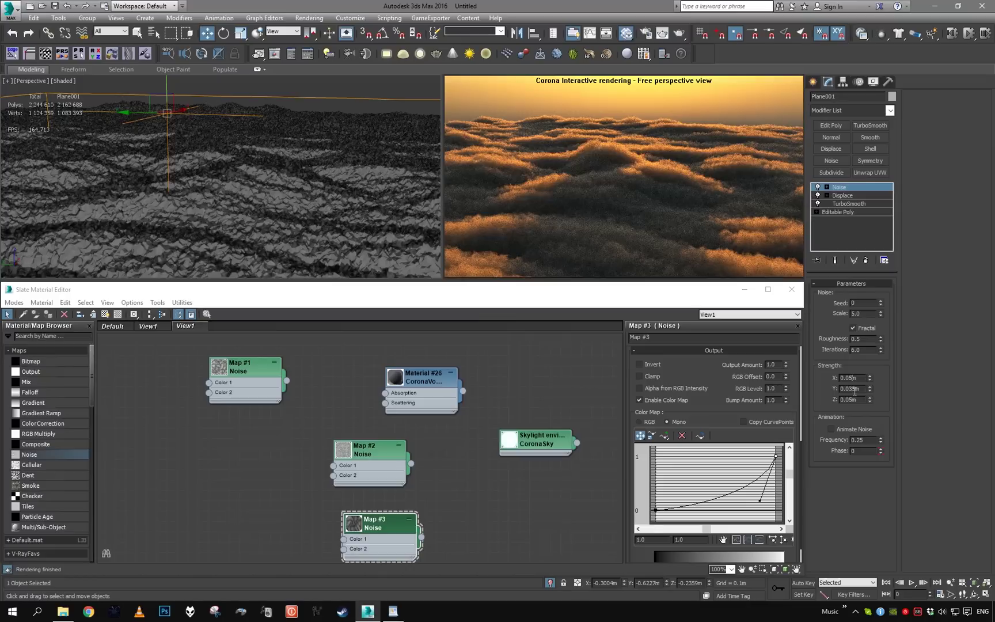
click(855, 399)
text(35)
key(Return)
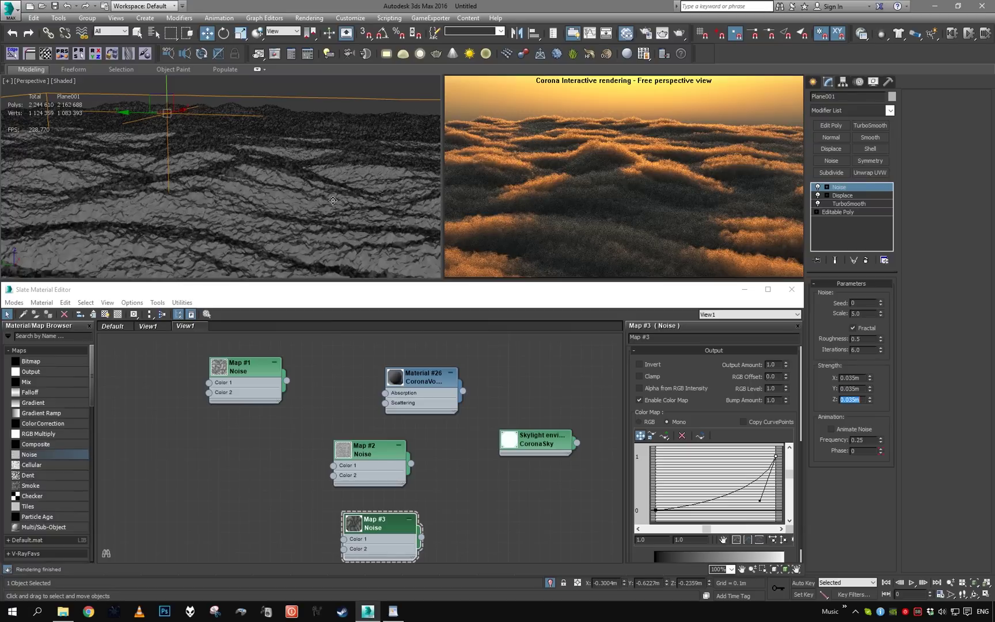
Exit isolation of the displaced slab to bring back the rest of the scene, and clear the selection.
middle_drag(332, 201, 318, 205)
key(q)
scroll(305, 205, up, 5)
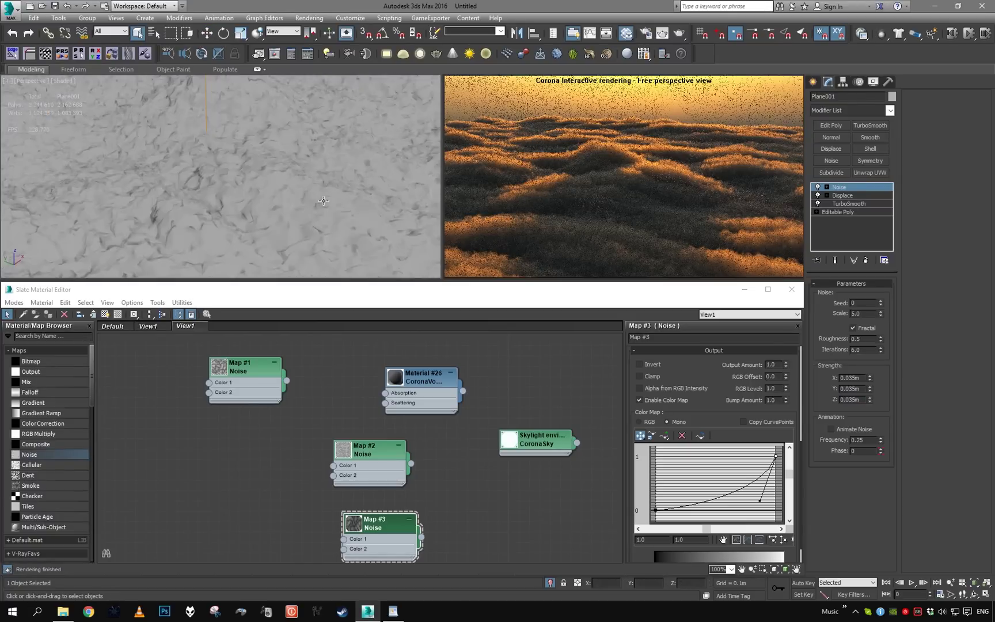
mouse_move(295, 203)
alt+middle_down()
mouse_move(267, 246)
mouse_move(314, 203)
alt+middle_up()
scroll(314, 203, down, 1)
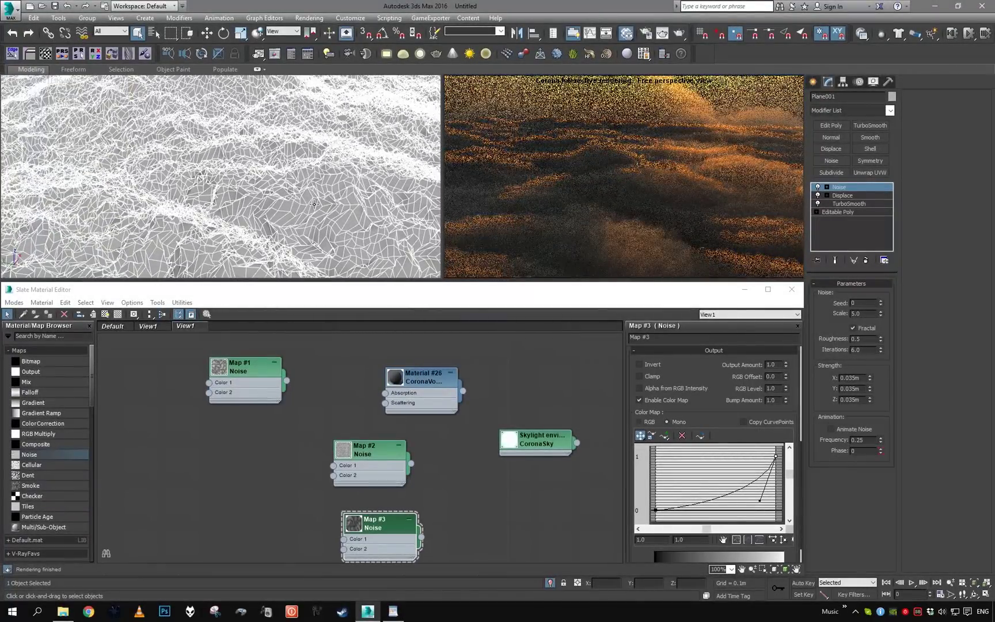
alt+middle_drag(332, 148, 300, 147)
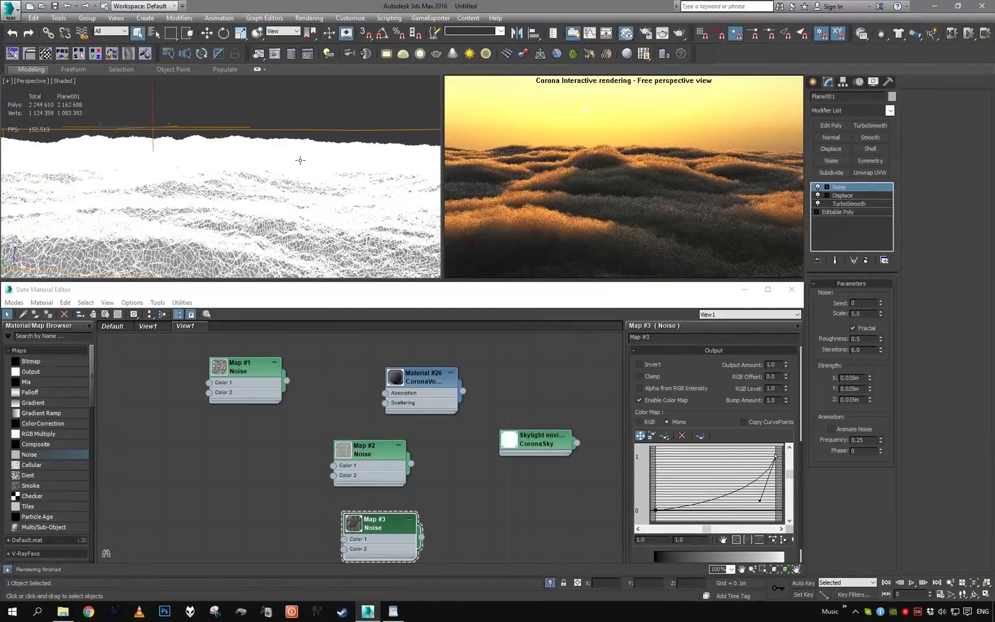
click(551, 583)
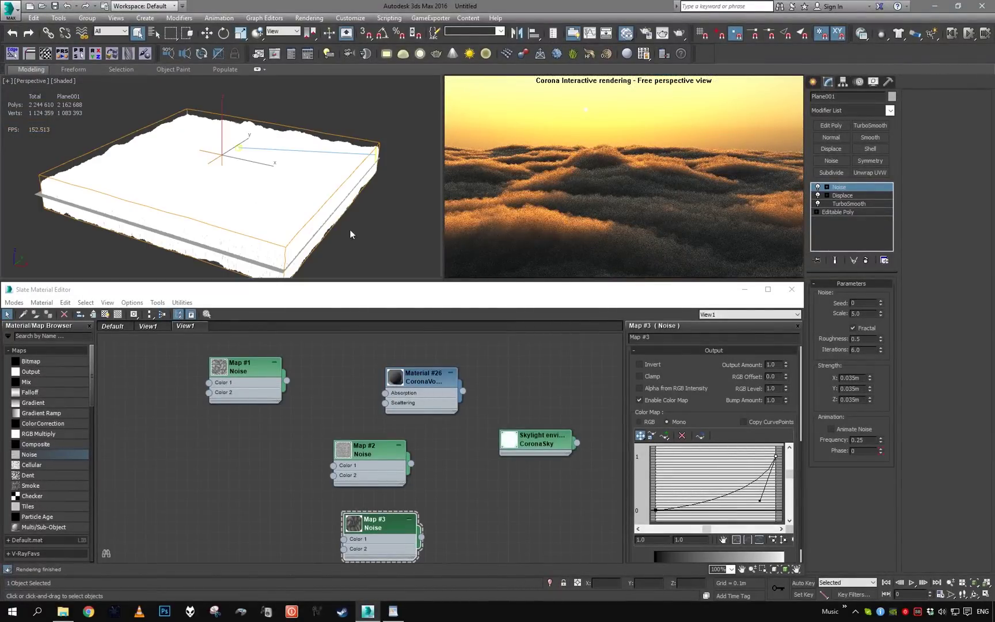
click(345, 112)
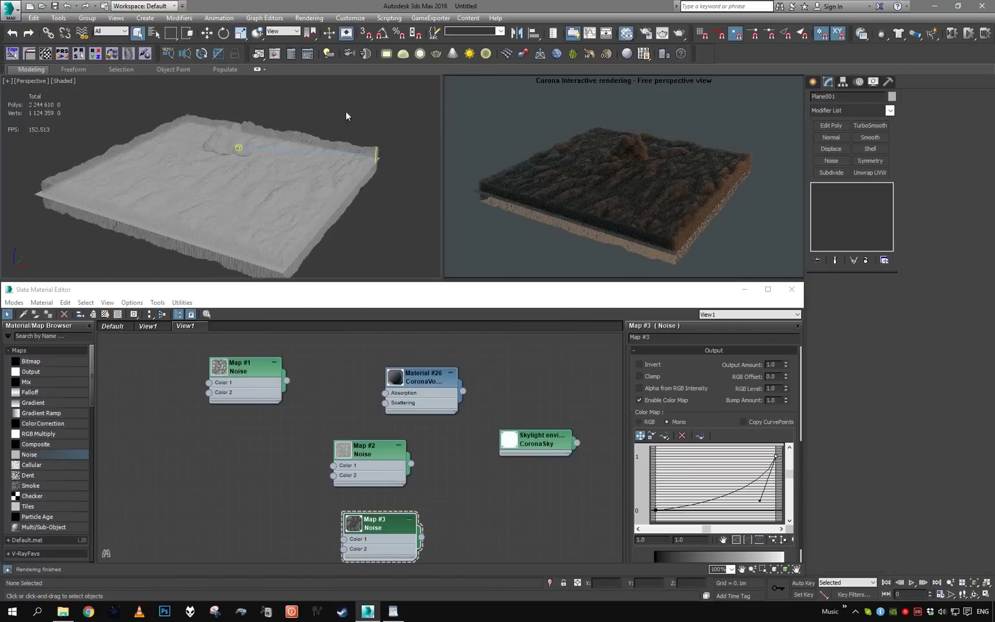
Select the displaced GeoSphere cloud above the slab and move it sideways, clear of the sun.
alt+middle_drag(345, 113, 329, 165)
click(242, 176)
scroll(266, 197, up, 2)
key(w)
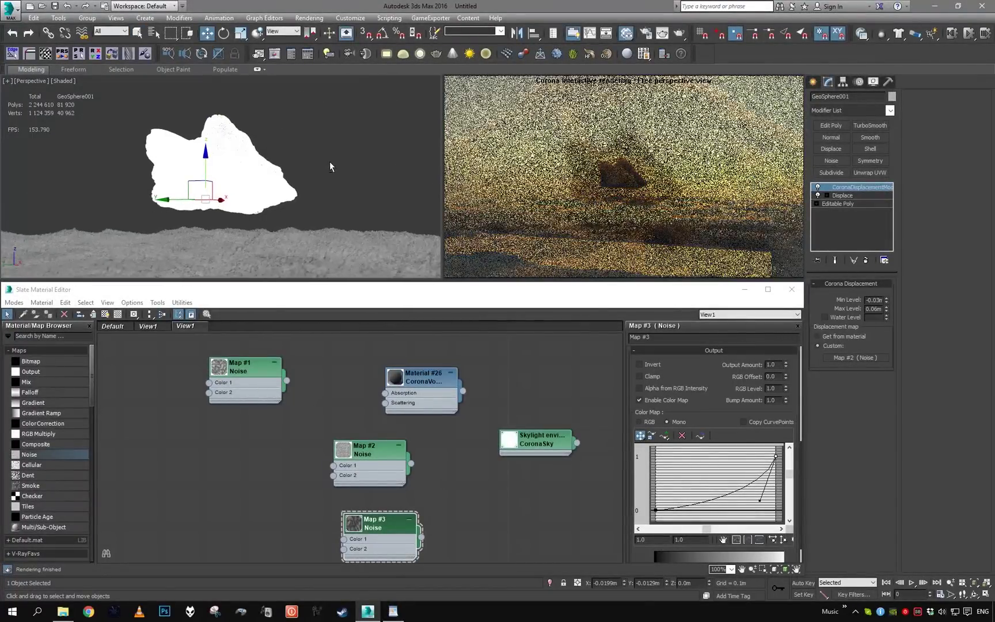
click(332, 166)
middle_drag(335, 169, 337, 132)
scroll(351, 138, down, 4)
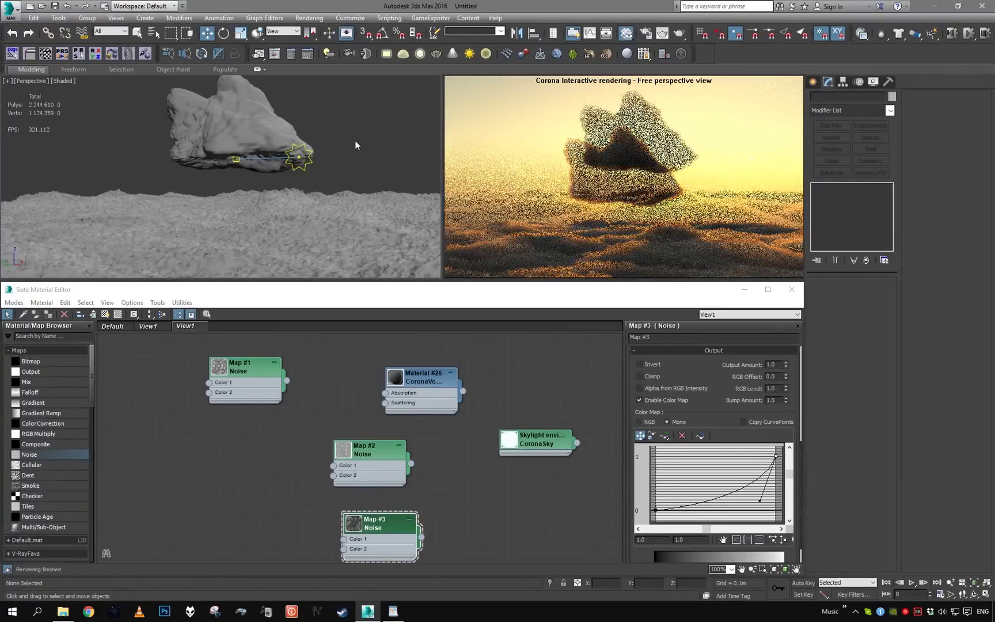
click(273, 138)
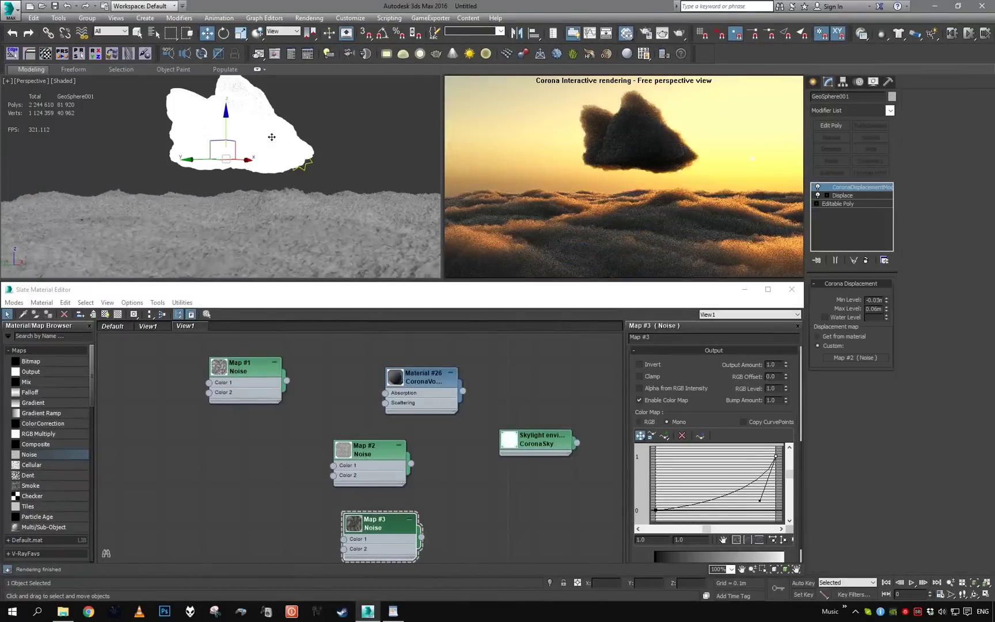
drag(250, 161, 175, 182)
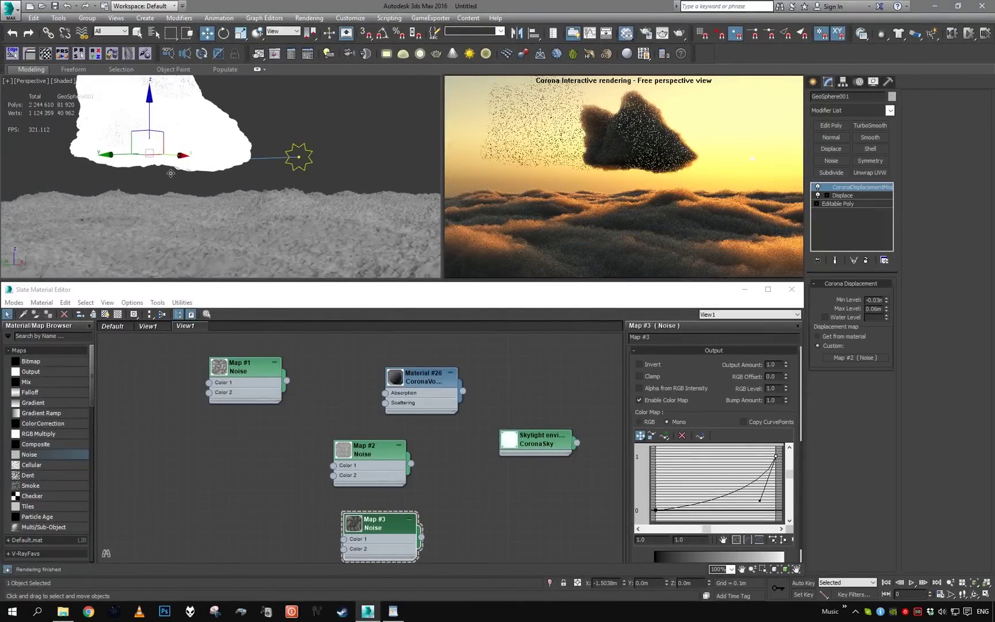
right_click(176, 182)
Rotate the GeoSphere cloud so that its wider side faces the view.
key(e)
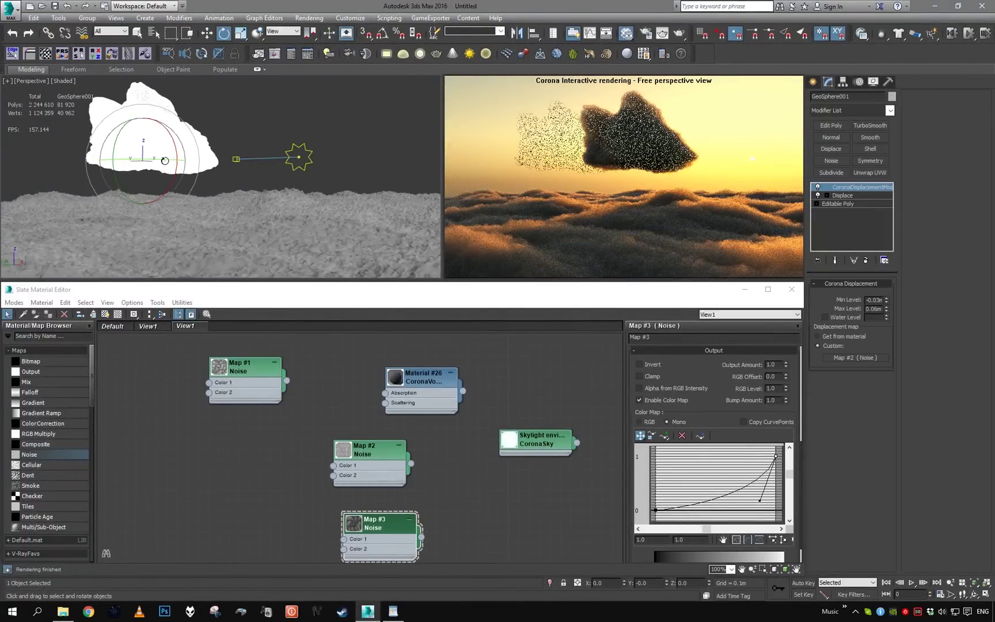
drag(196, 163, 136, 166)
key(r)
key(w)
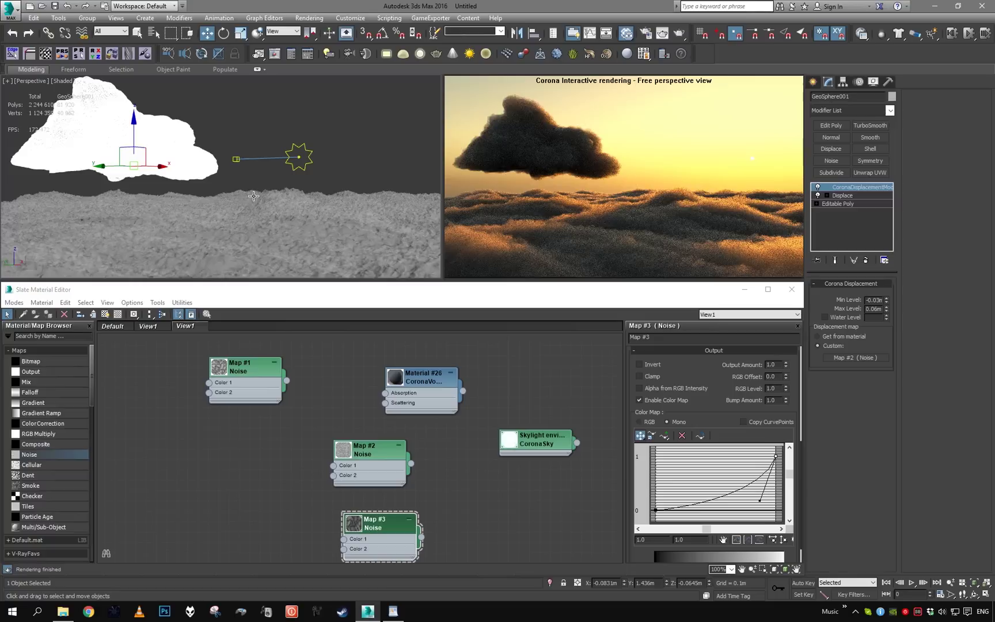
Scale the GeoSphere cloud up slightly above the cloud layer.
alt+middle_drag(253, 196, 261, 195)
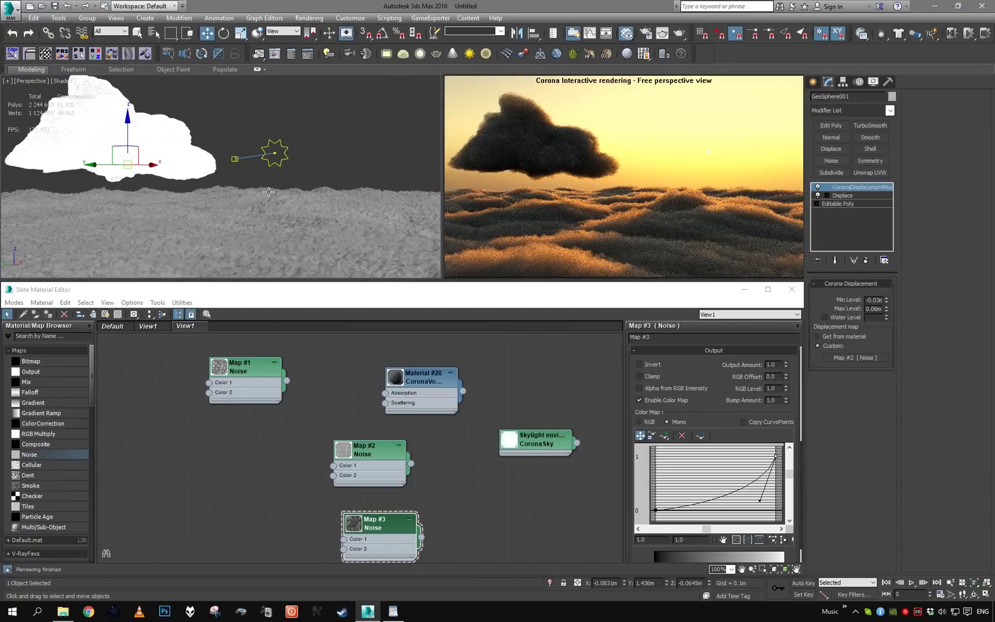
key(r)
mouse_move(129, 165)
mouse_down()
mouse_move(134, 151)
mouse_move(127, 160)
mouse_up()
key(w)
key(q)
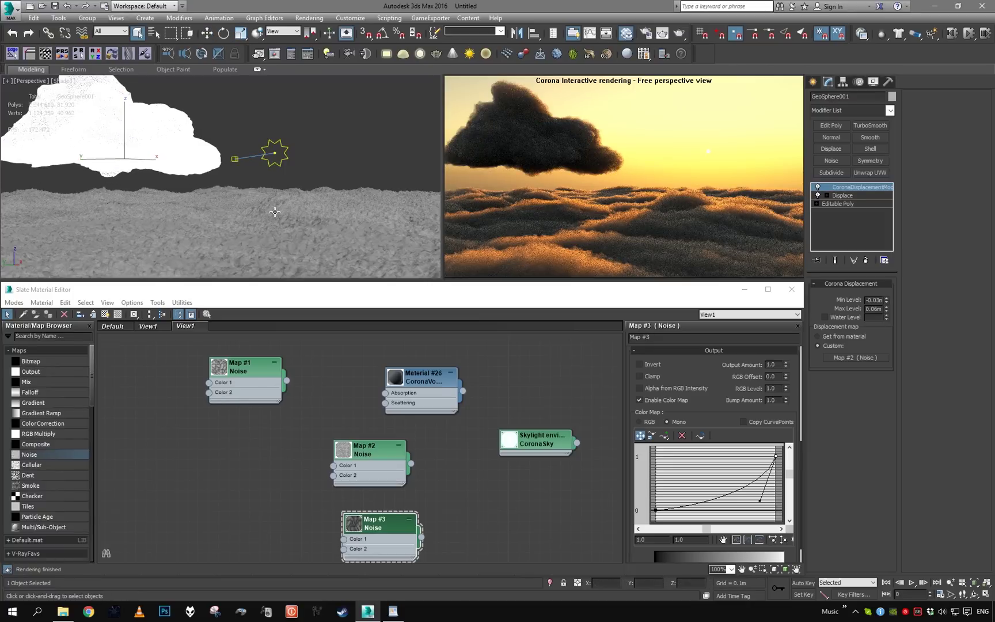
Set the absorption distance of the Corona volume material to 0.1 m.
double_click(424, 393)
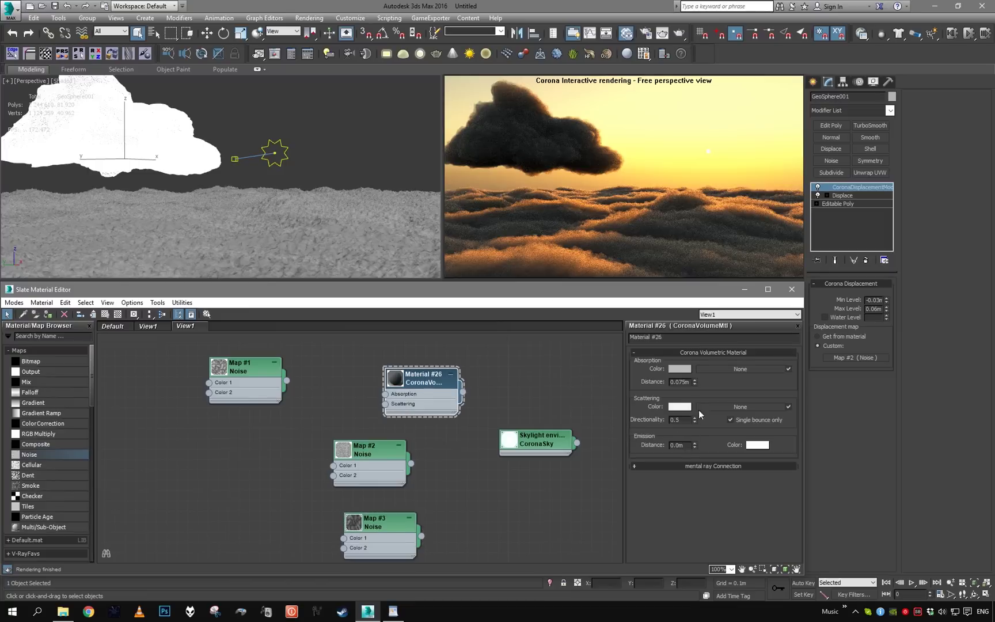
click(687, 383)
key(BackSpace)
key(BackSpace)
key(BackSpace)
text(1)
key(Return)
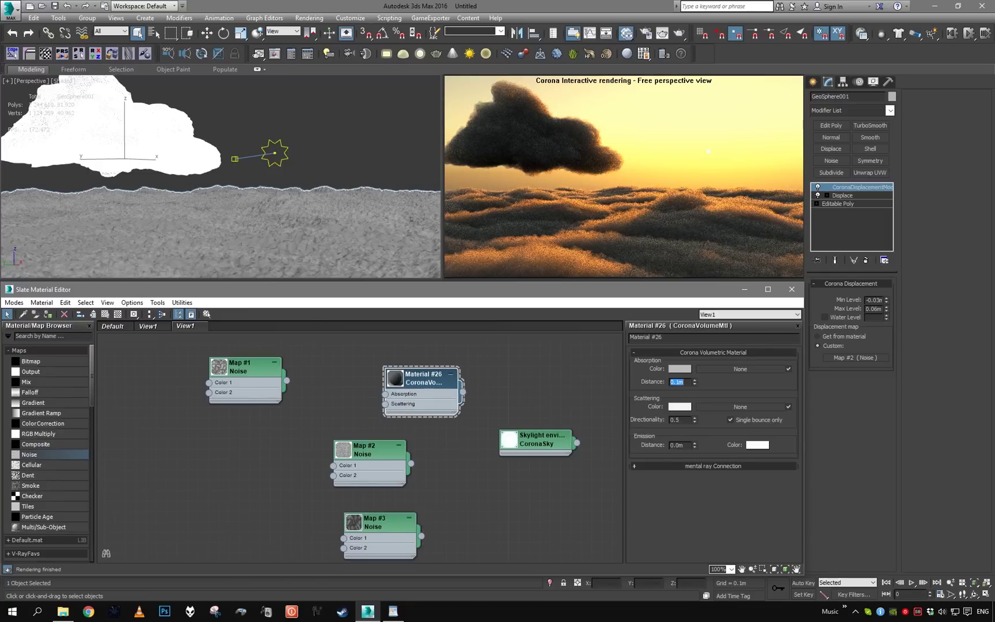
Try an absorption distance of 0.15 m on the volume material and return it to 0.1 m.
click(681, 382)
text(5)
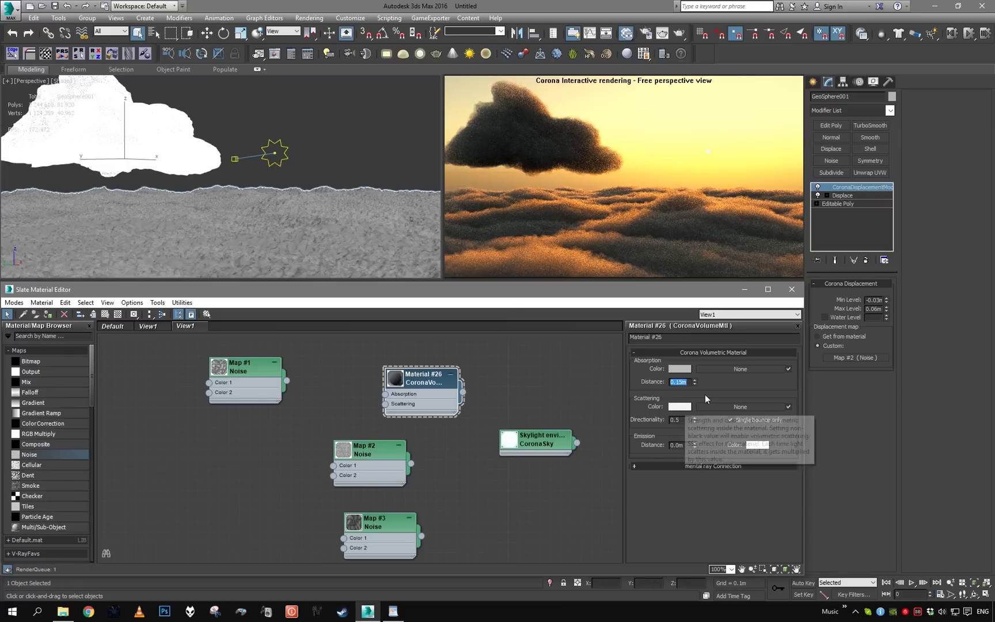
key(Return)
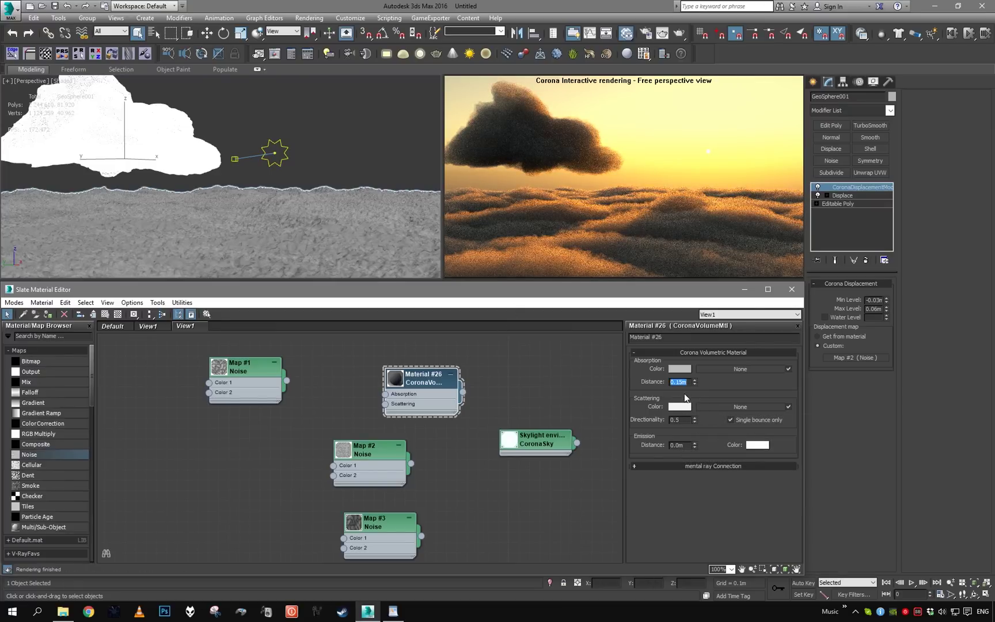
key(Return)
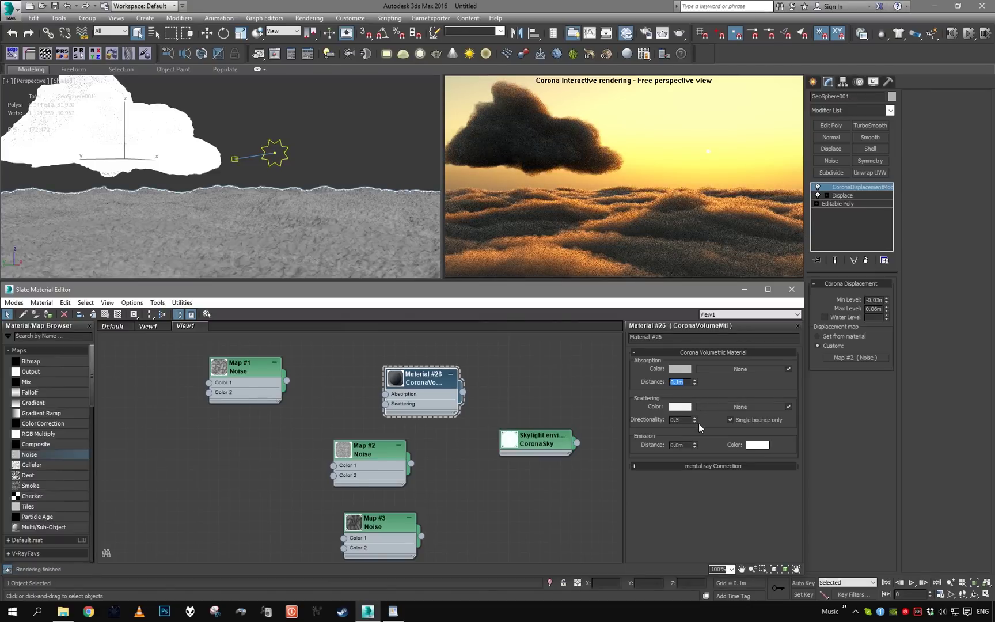
Disable Single bounce only for the volume material's scattering and deselect the cloud.
mouse_move(732, 423)
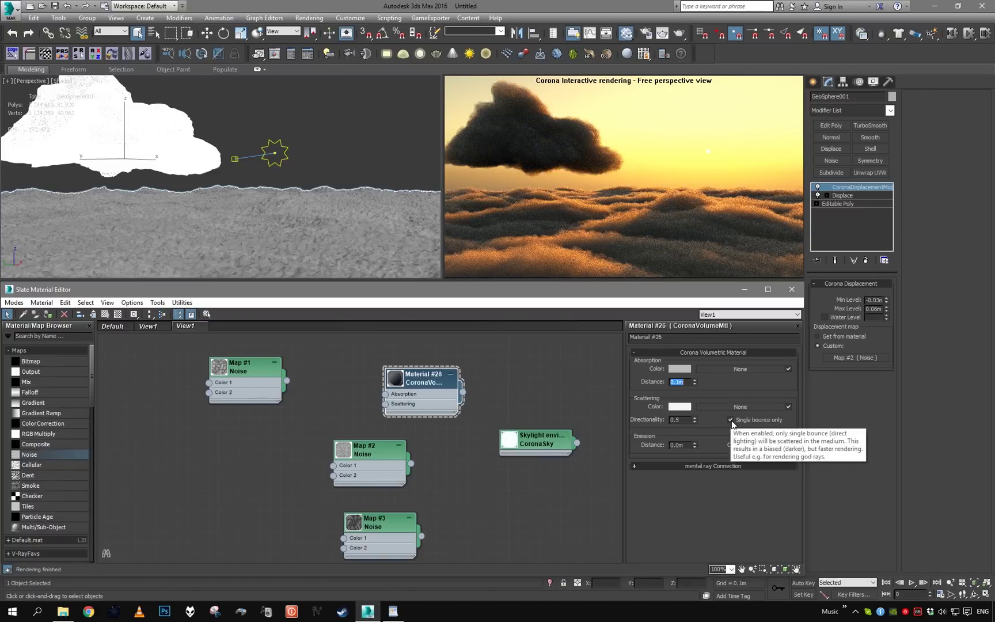
click(732, 421)
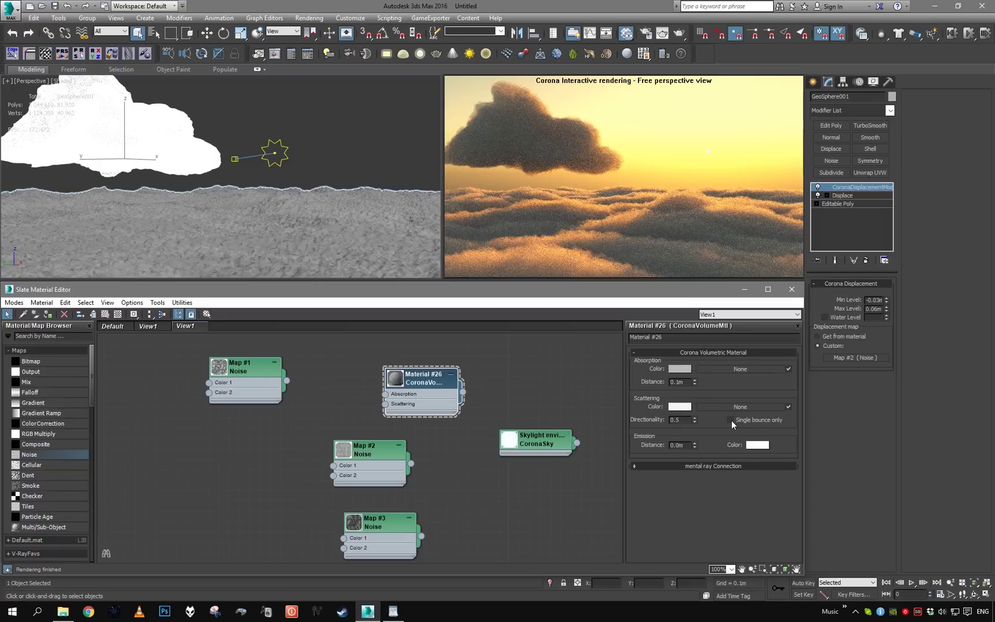
click(338, 101)
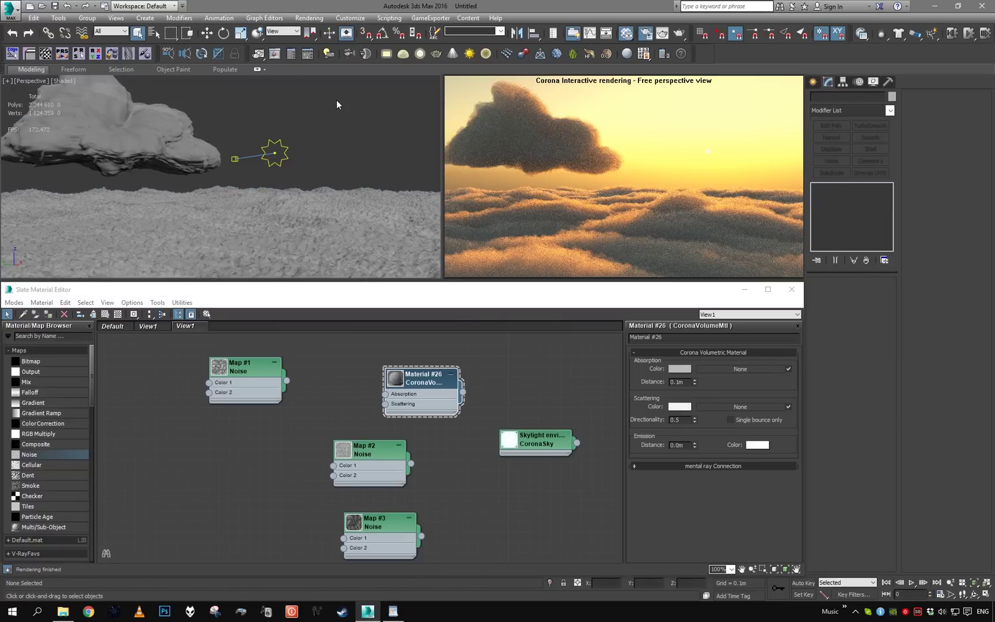
Adjust Corona's tone mapping to exposure about -3.67 EV, highlight compress 0.97, white balance about 5437 K and contrast 4.76, and minimize Render Setup.
key(F10)
drag(832, 214, 250, 169)
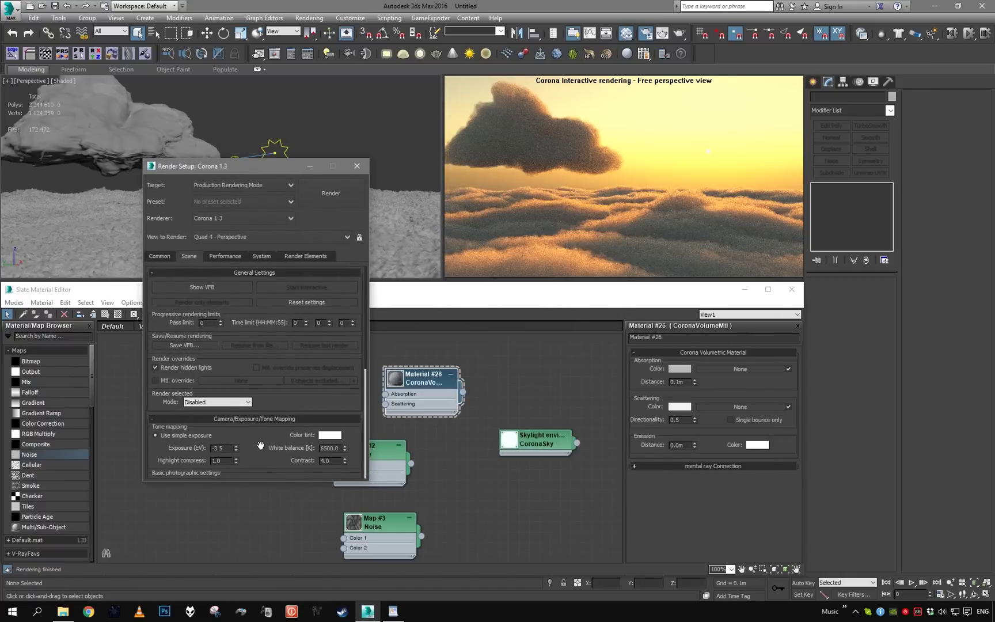
scroll(260, 445, down, 3)
drag(235, 402, 237, 400)
drag(345, 413, 344, 387)
mouse_move(236, 410)
mouse_down()
mouse_move(246, 381)
mouse_move(242, 410)
mouse_move(239, 398)
mouse_up()
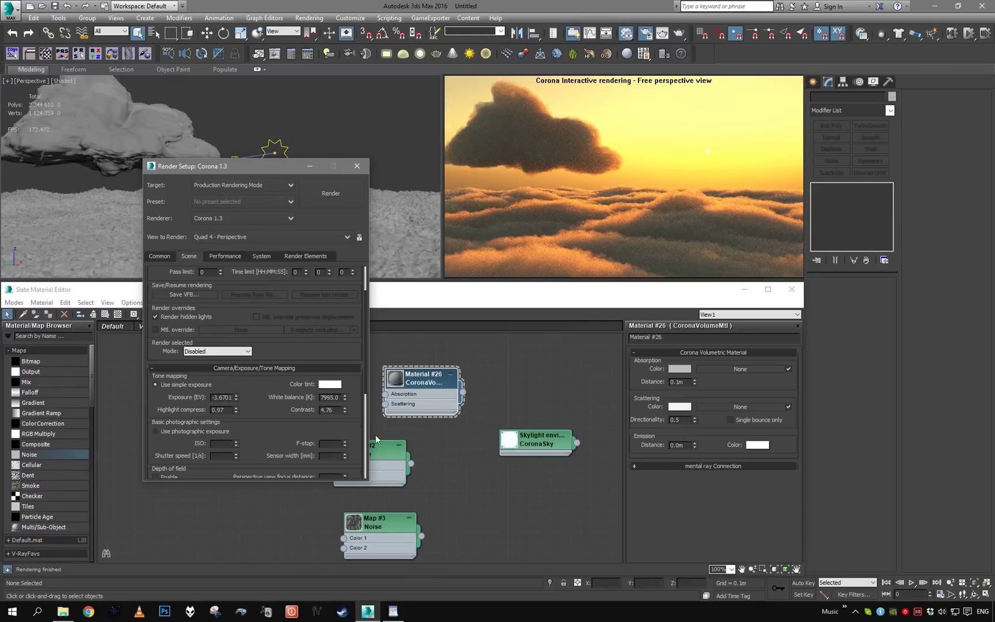
drag(345, 398, 347, 412)
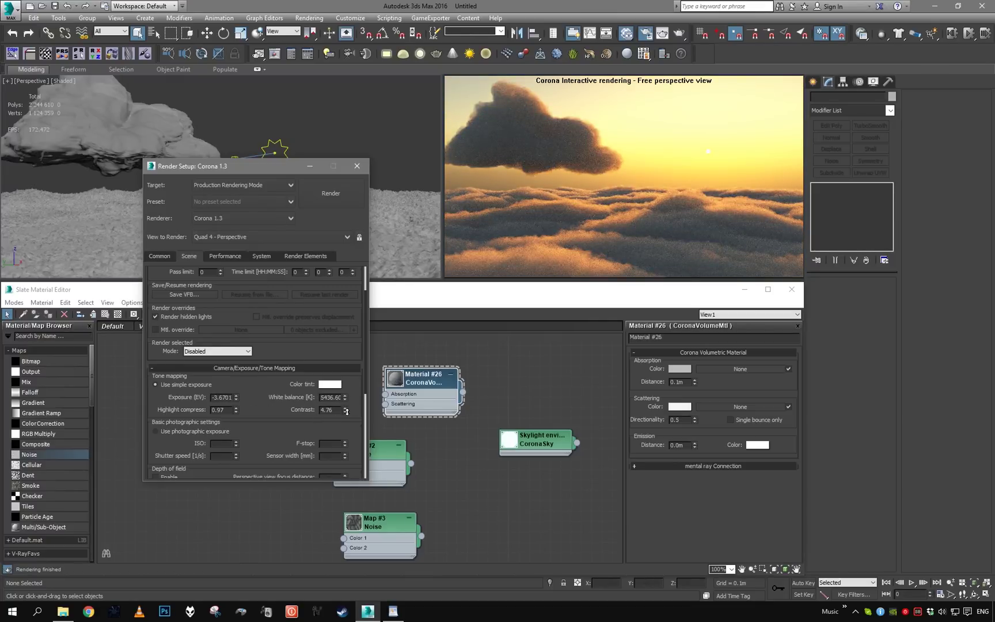
click(310, 167)
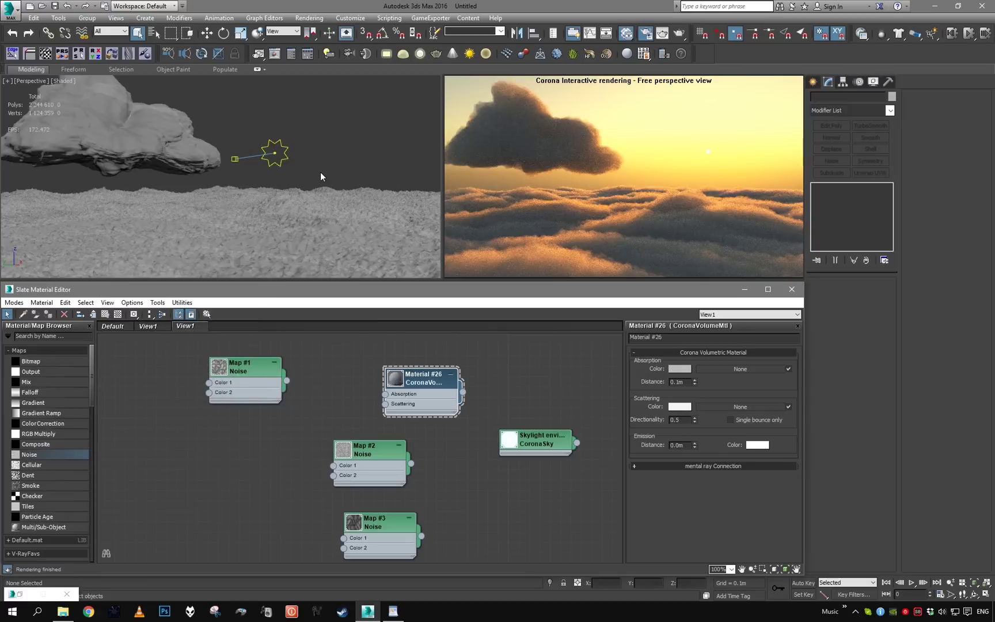